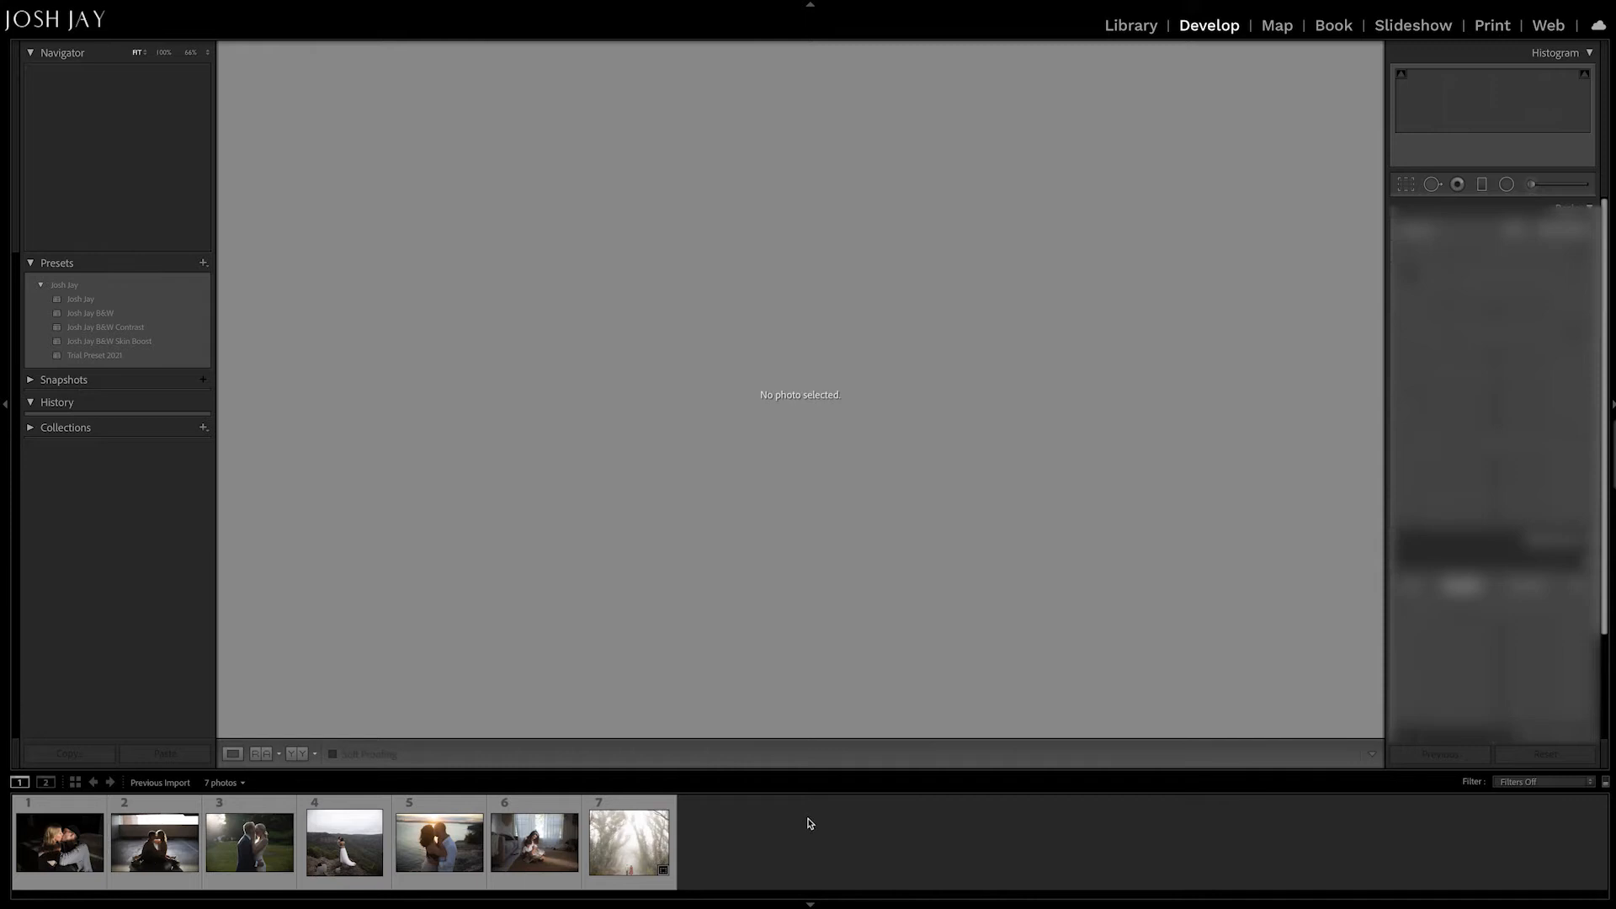
Step: Apply the Josh Jay preset to the first photo in the set and raise its exposure to 0.40
left_click(67, 837)
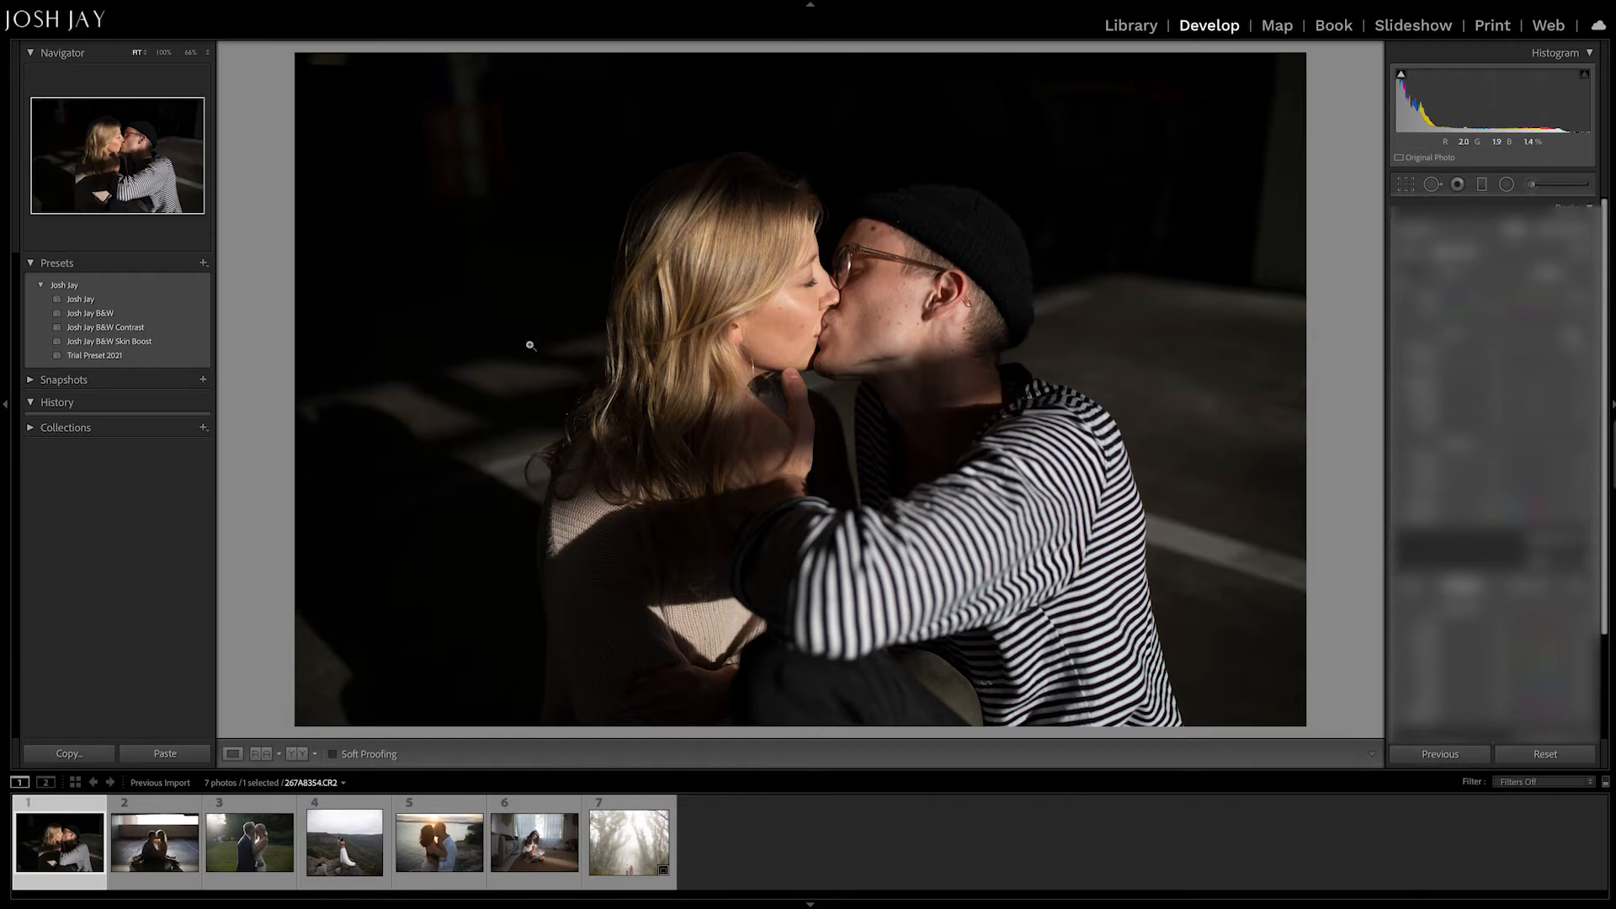
left_click(176, 299)
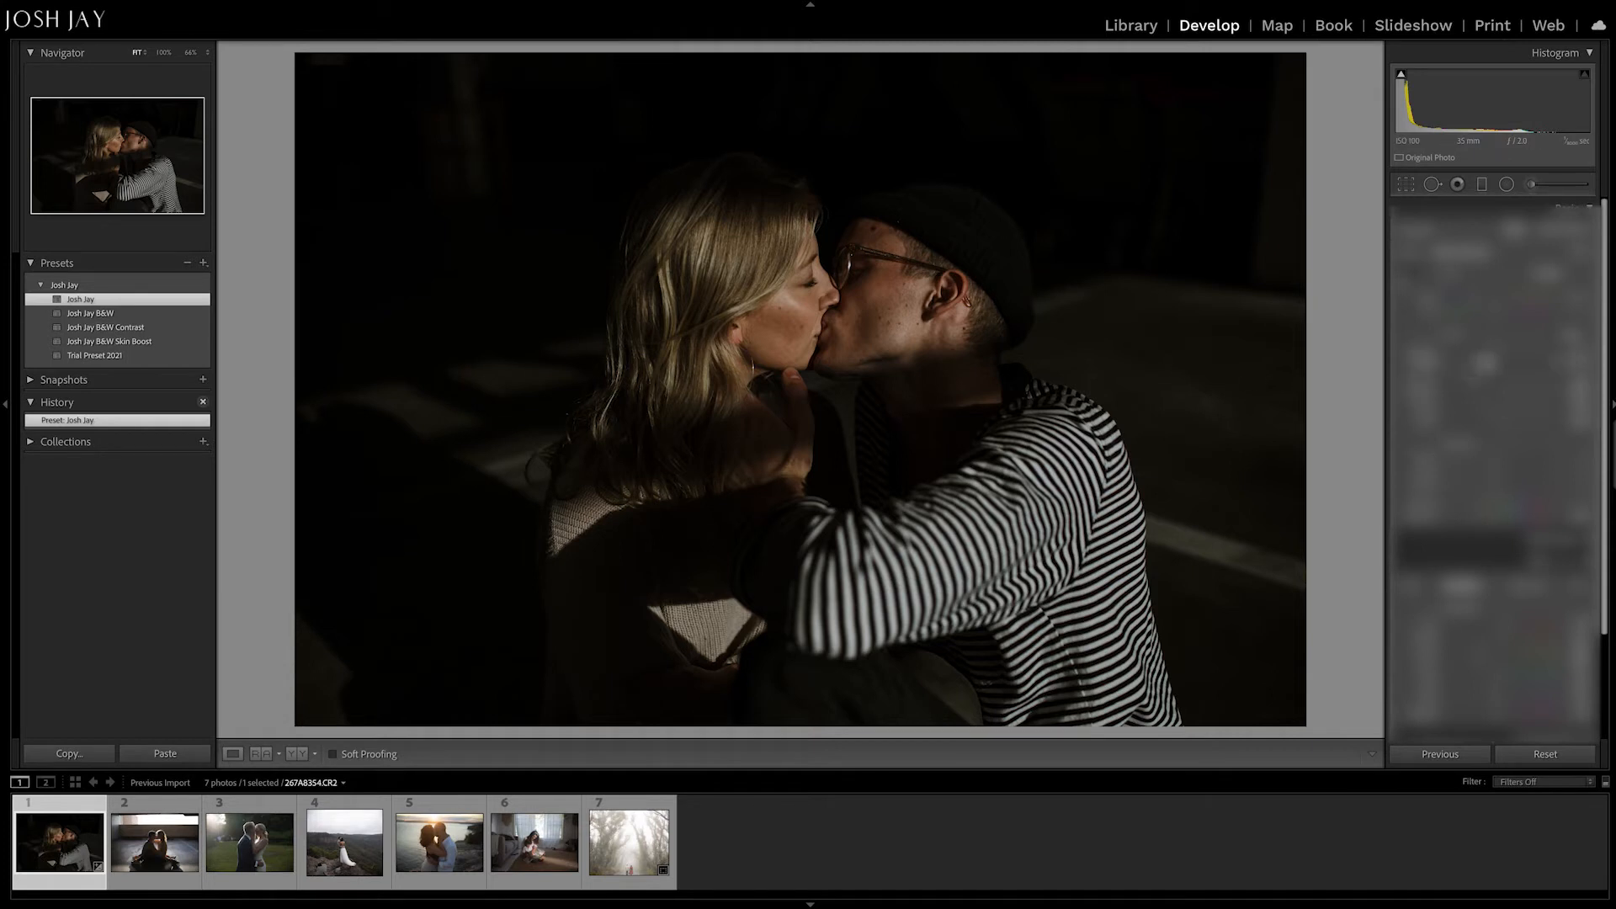
left_click_drag(1497, 353, 1501, 353)
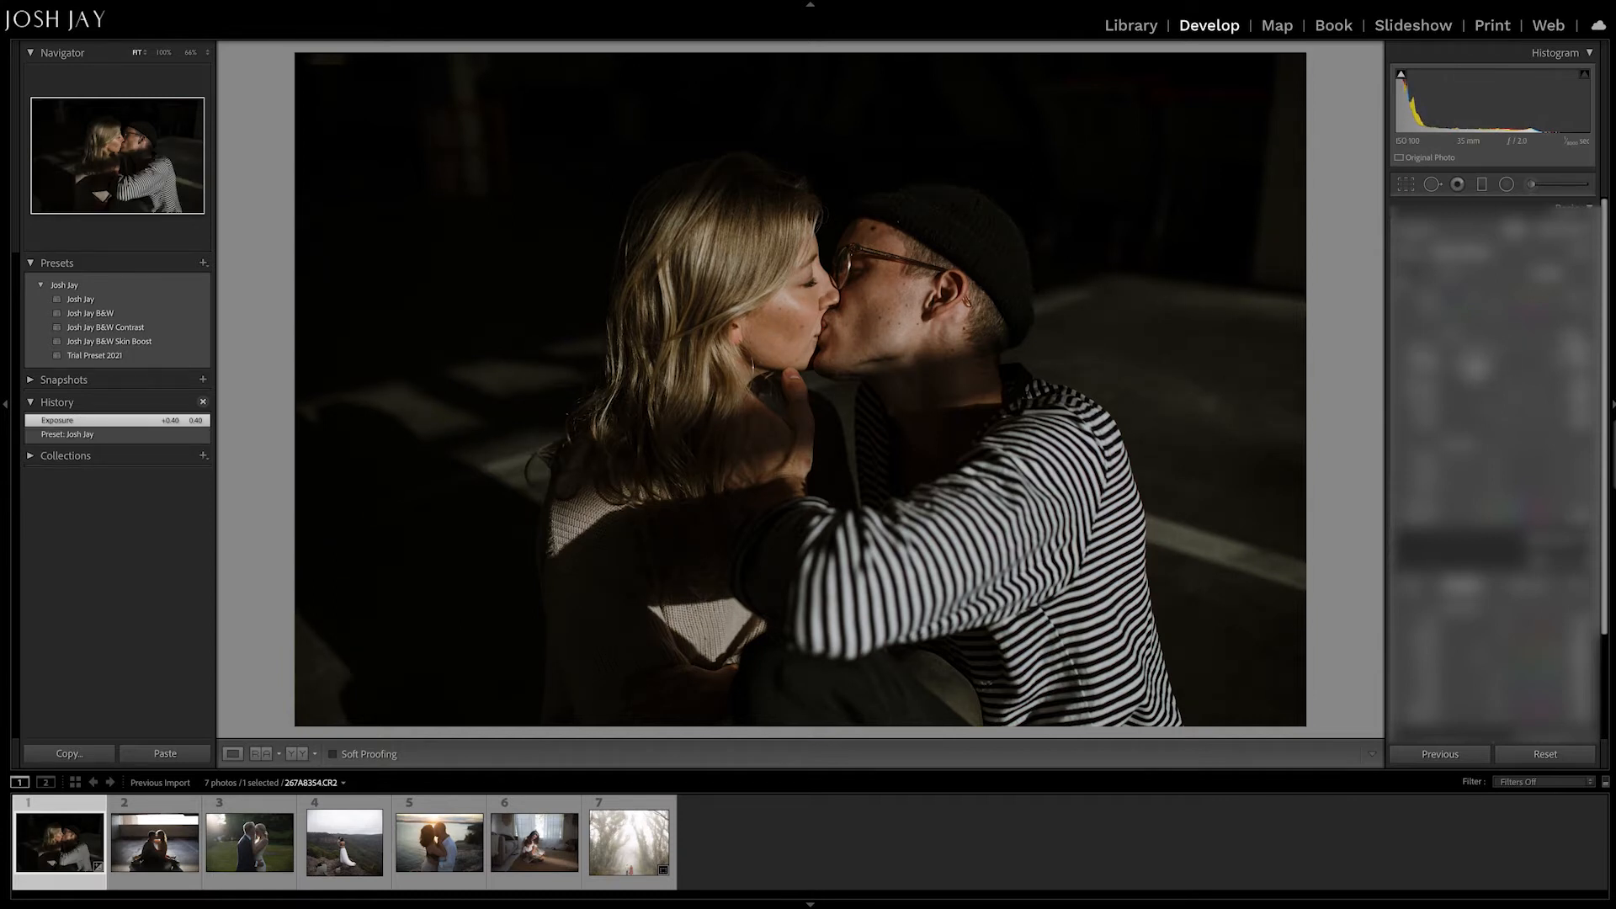
Step: Soften the first photo's tones by lowering contrast, with shadows raised to 79 and blacks to 40
left_click_drag(1478, 365, 1472, 365)
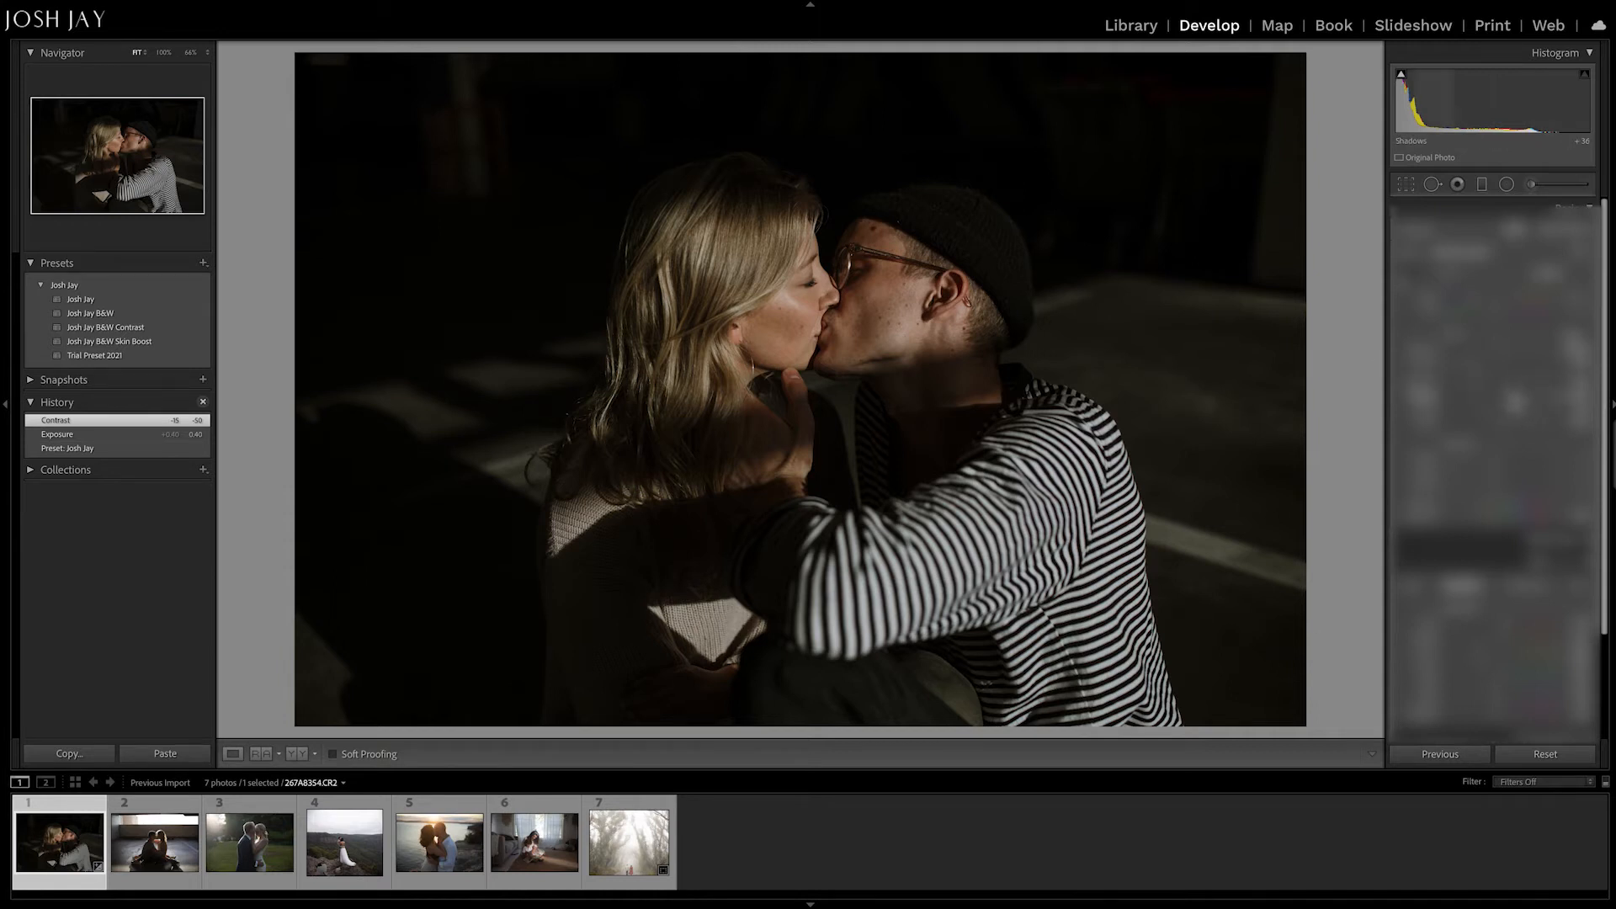
left_click_drag(1510, 398, 1533, 403)
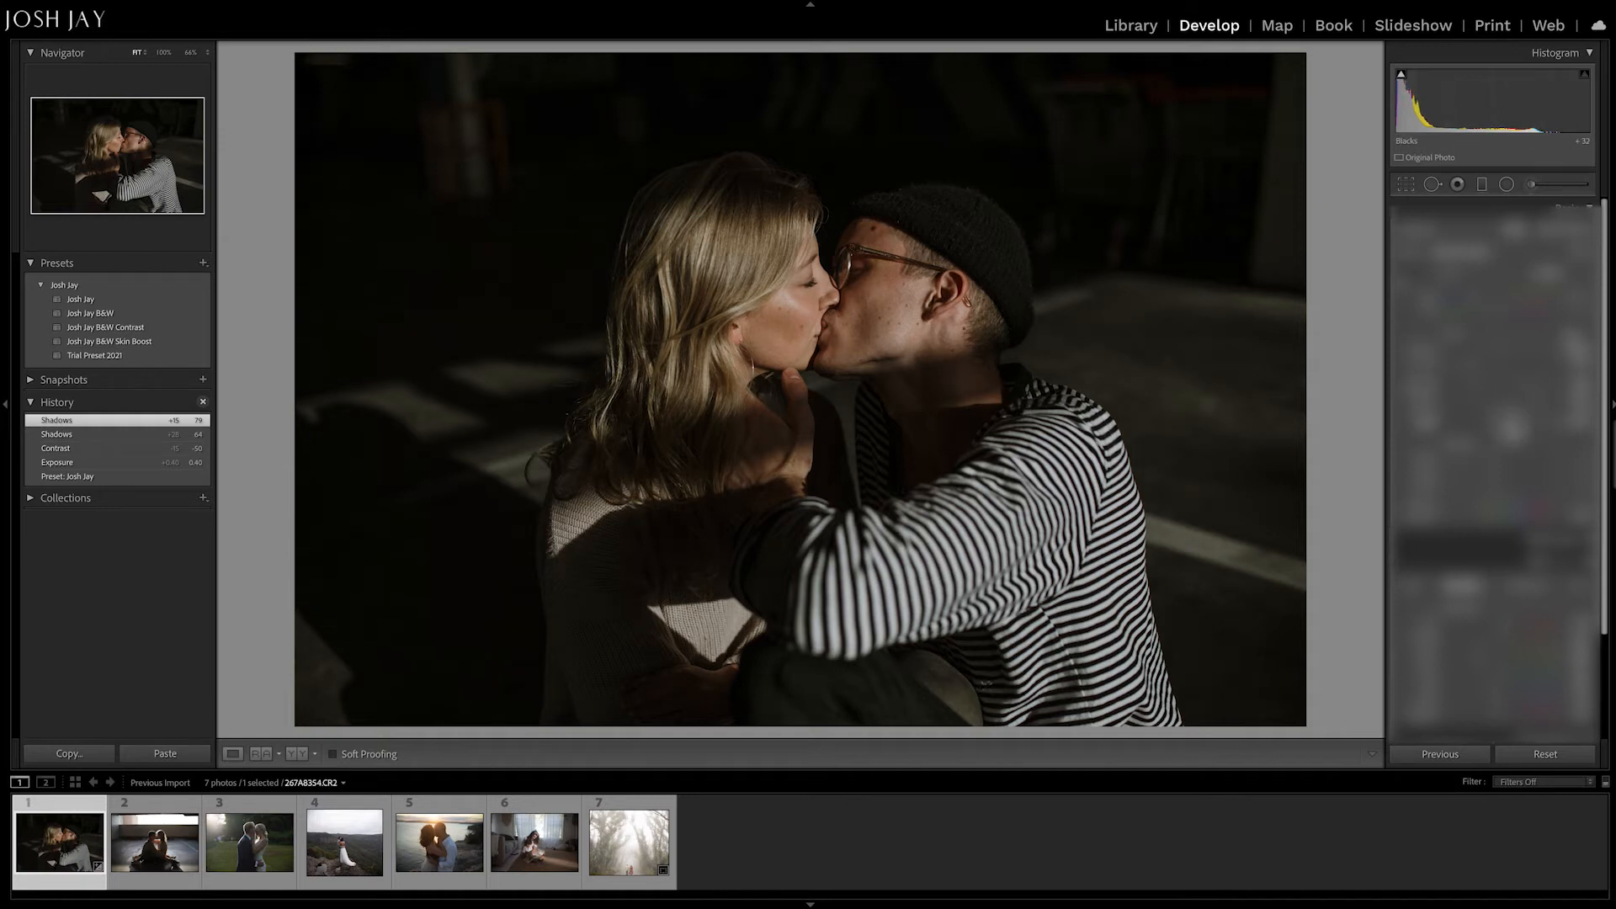
left_click_drag(1512, 427, 1517, 428)
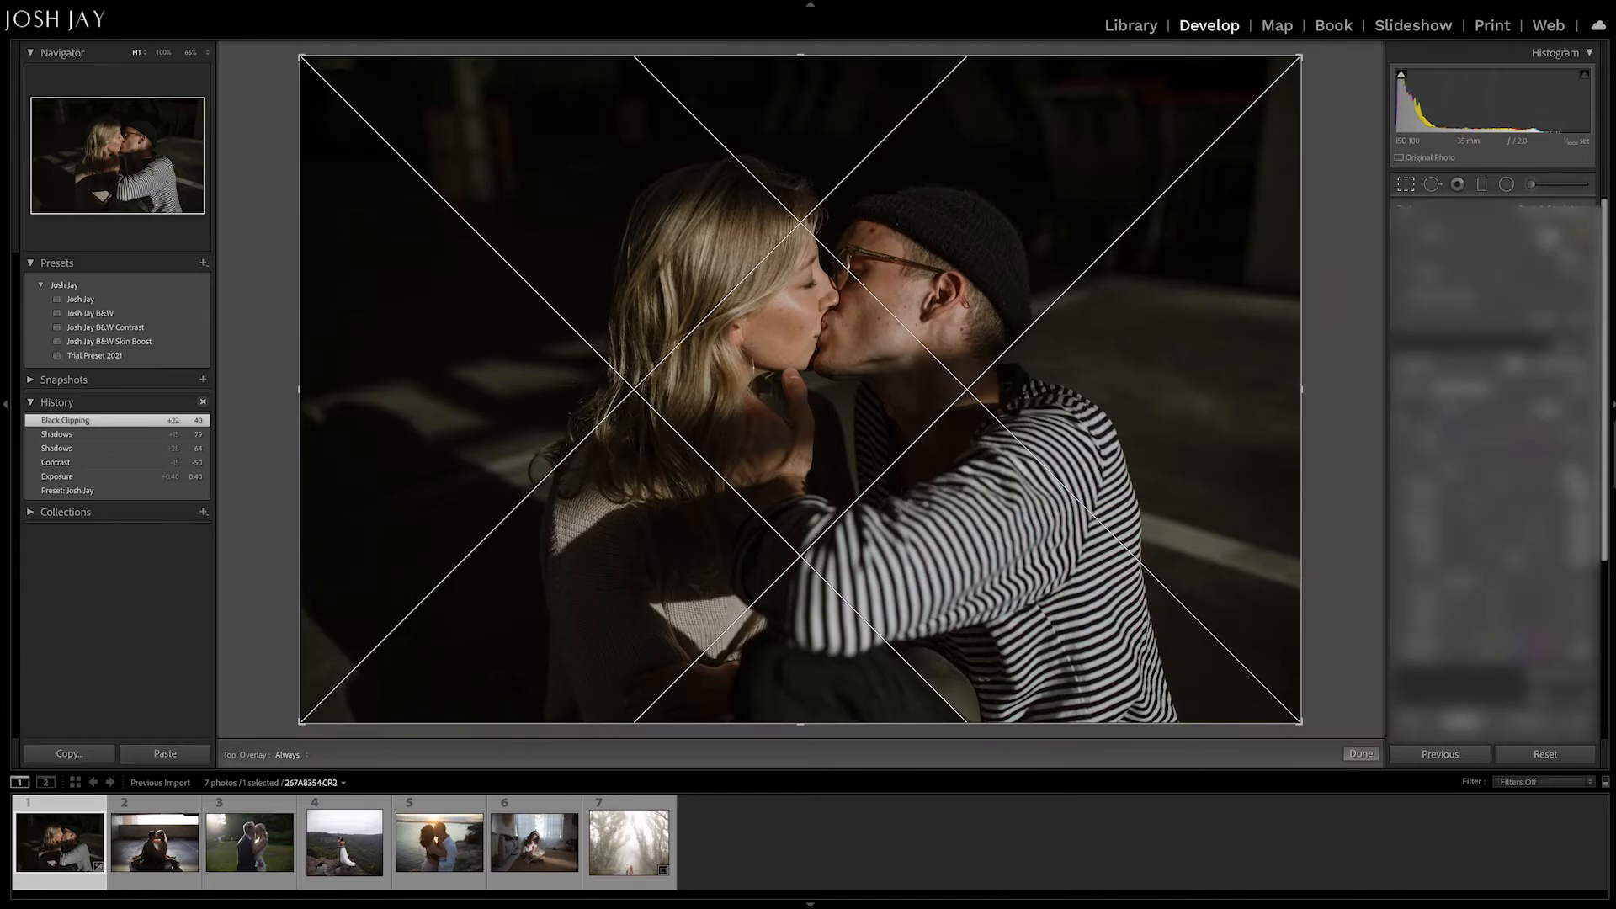
Step: Crop the first photo slightly tighter around the kissing couple with a less wide aspect ratio, and warm its temperature a little
left_click(1556, 236)
left_click(1548, 317)
left_click_drag(967, 223, 935, 216)
left_click_drag(820, 60, 821, 74)
left_click_drag(849, 151, 848, 158)
key("Return")
key("r")
key("Return")
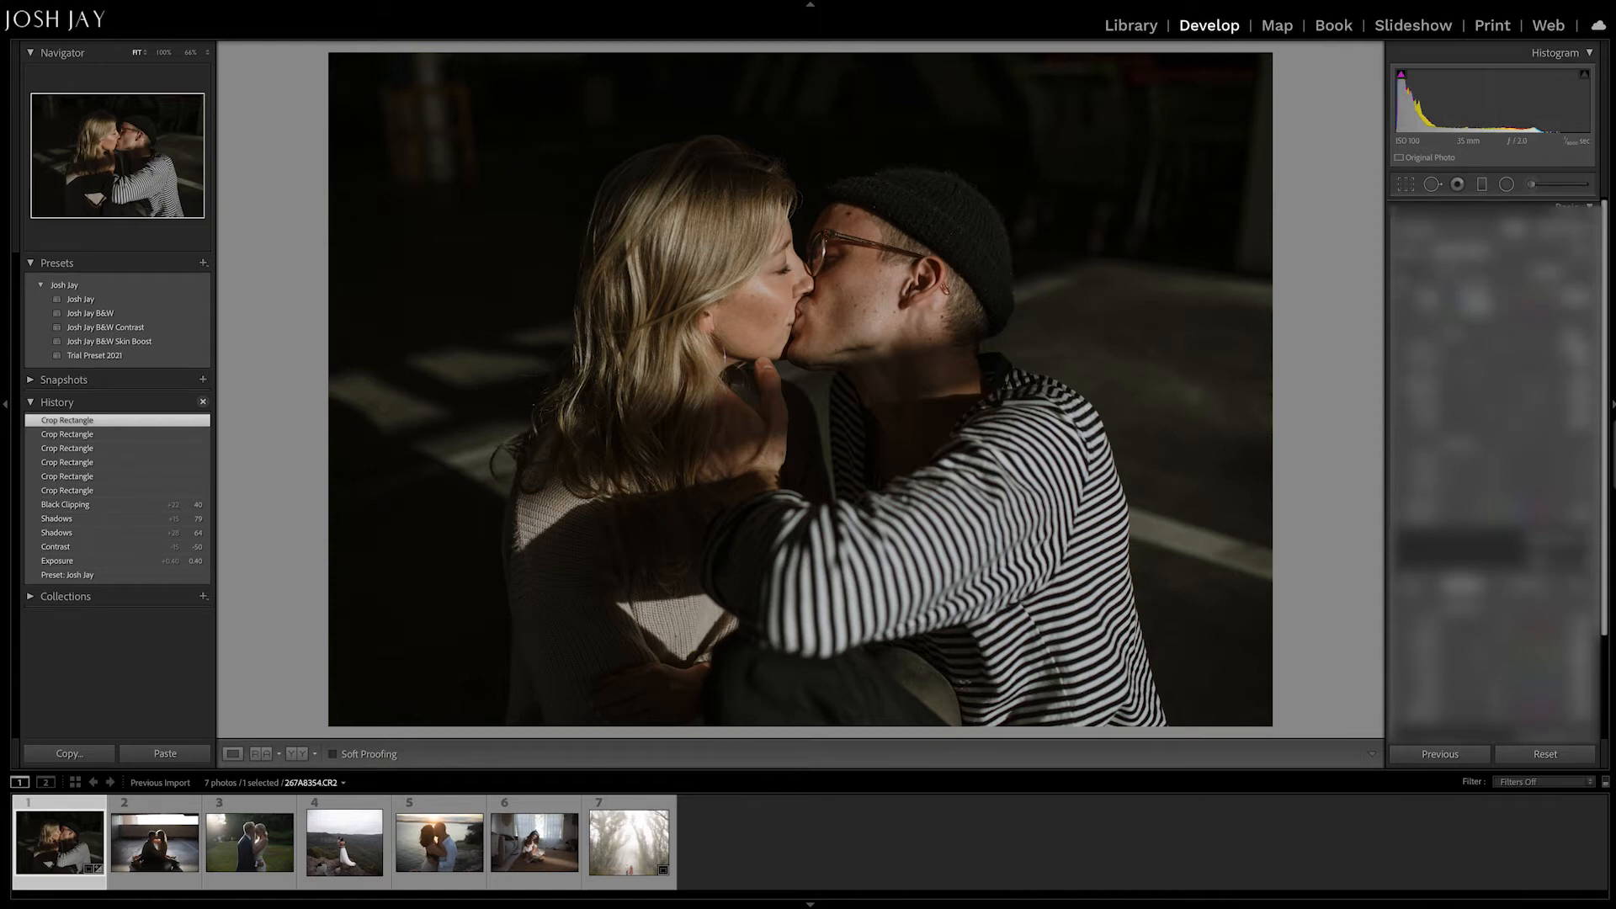
left_click_drag(1472, 298, 1478, 298)
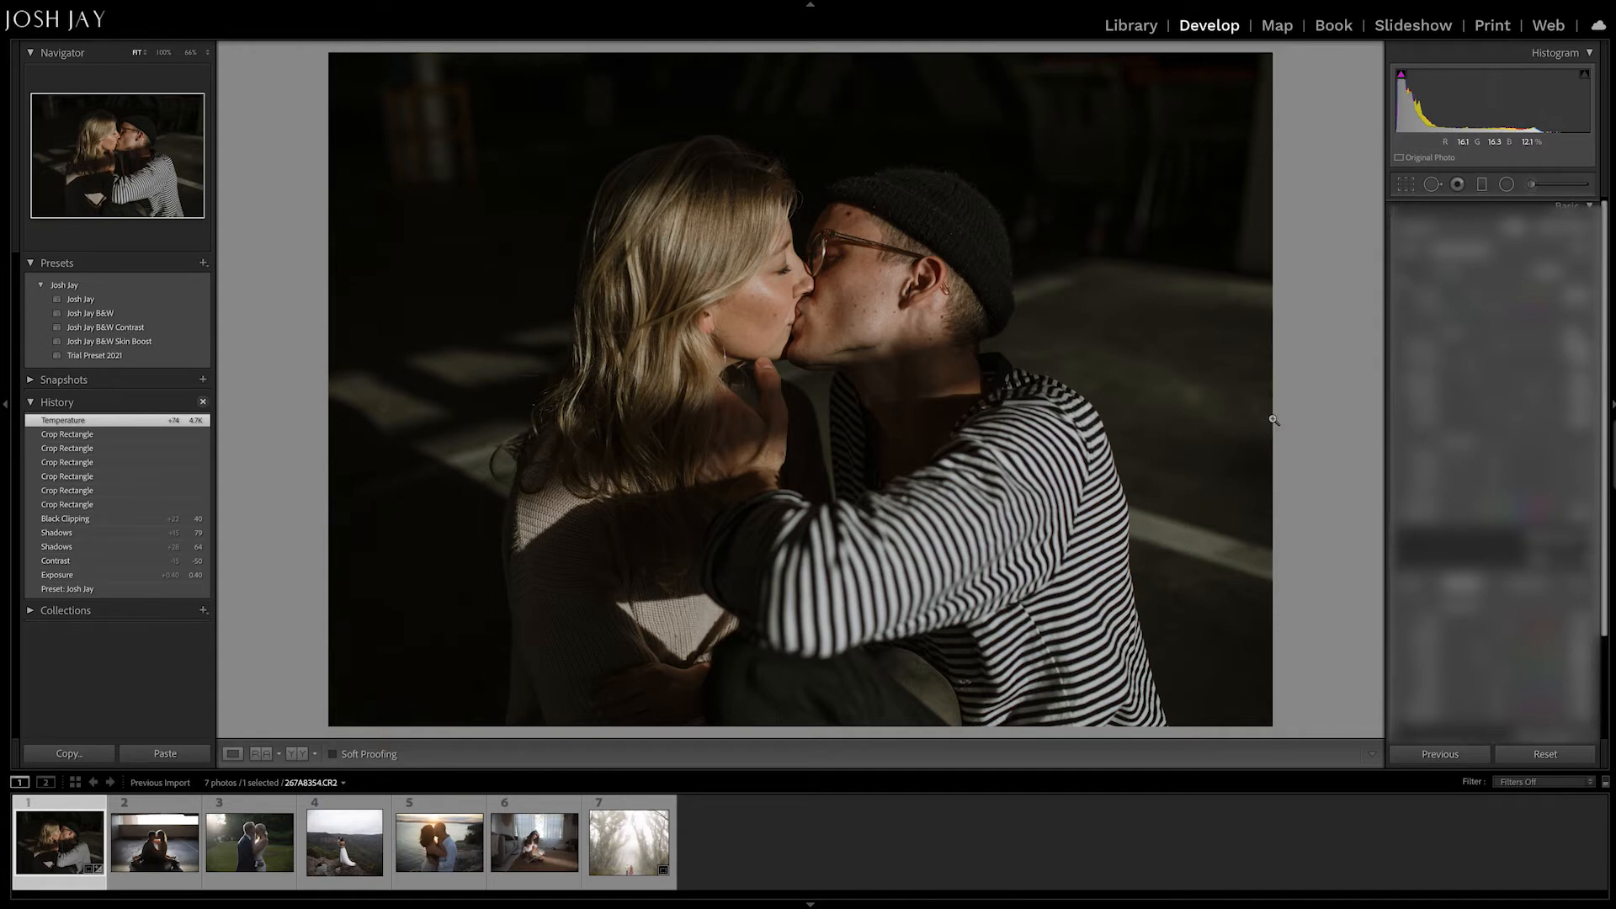
Step: Compare the edit with the original by resetting the photo's settings and undoing the reset, twice
left_click(1546, 754)
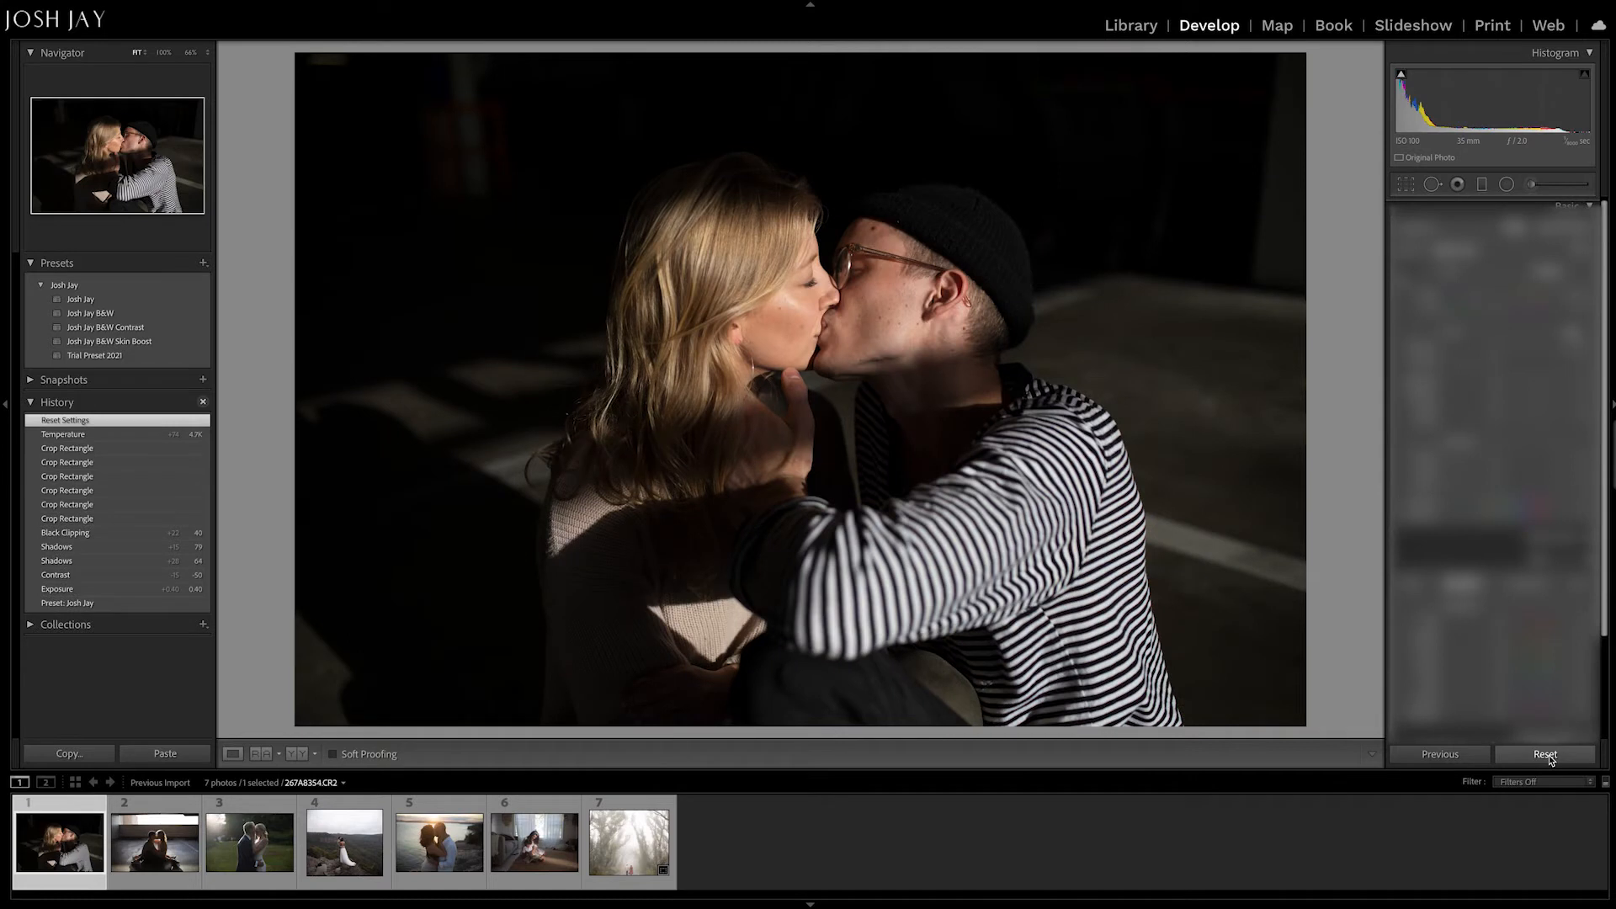
key("ctrl+z")
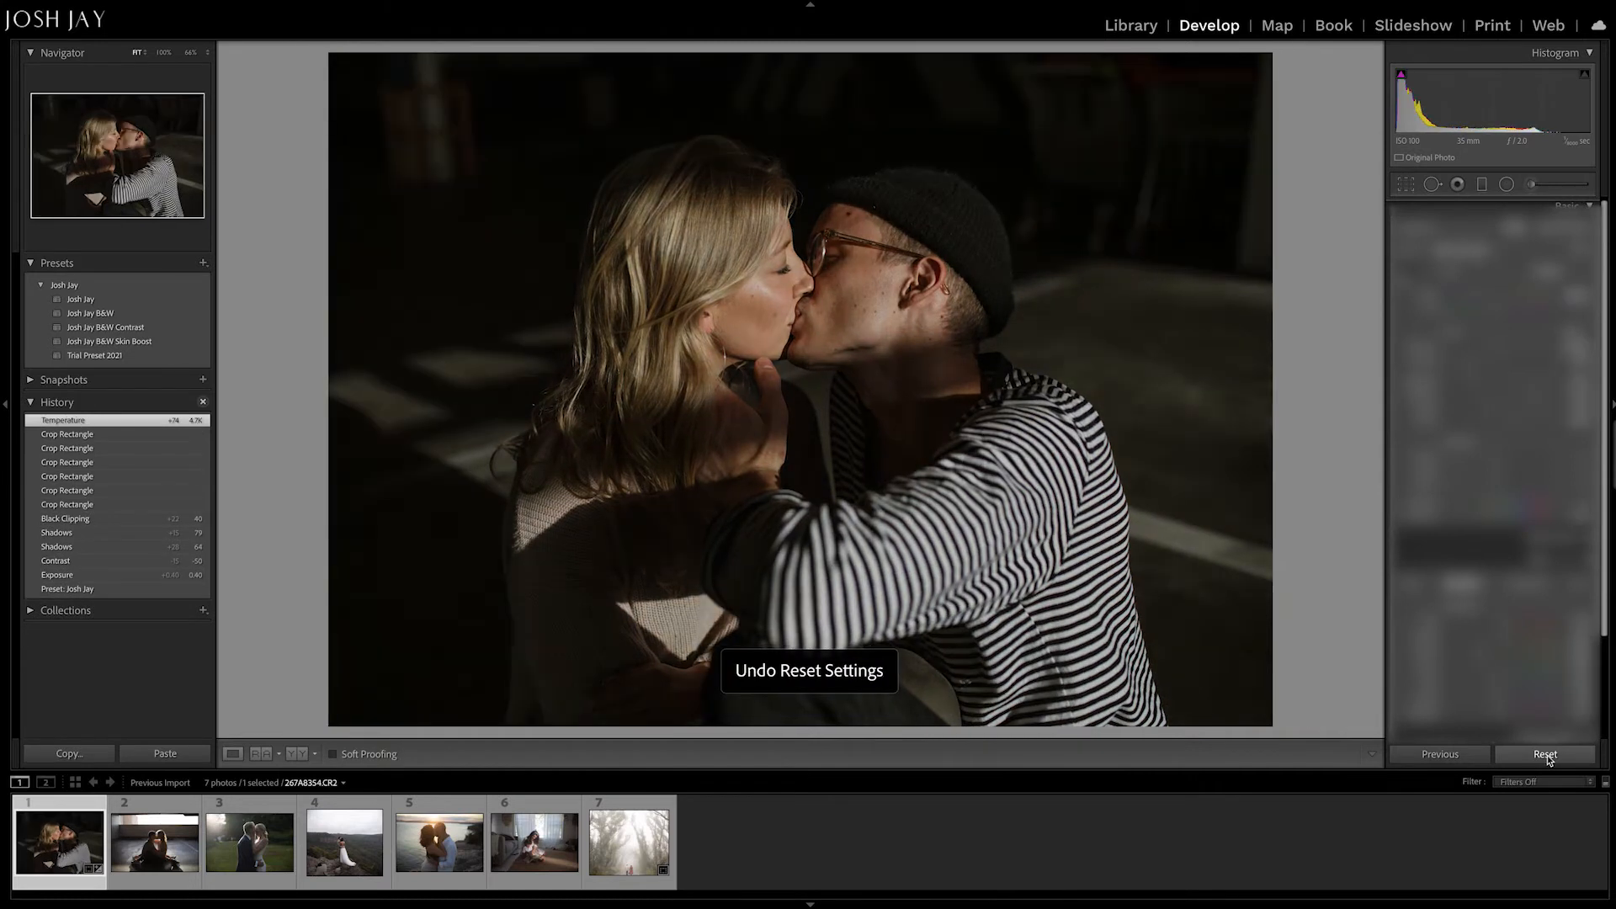
left_click(1546, 754)
key("ctrl+z")
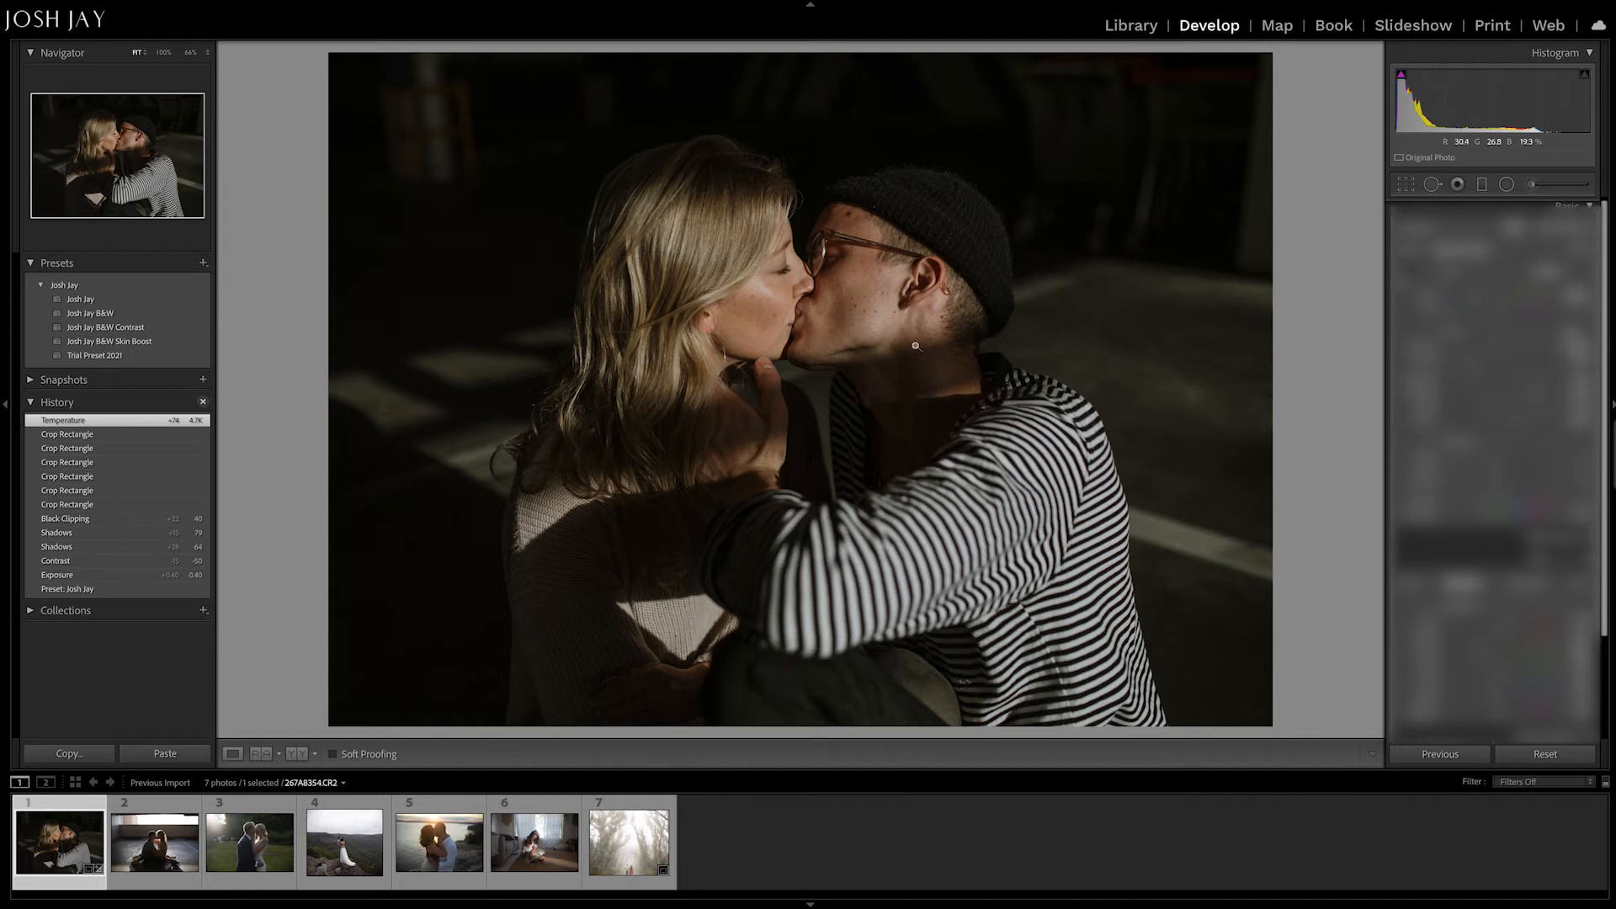
Step: Examine the skin tones and detail on both faces at 100% and return to the full view
left_click(886, 311)
left_click_drag(886, 310, 1009, 378)
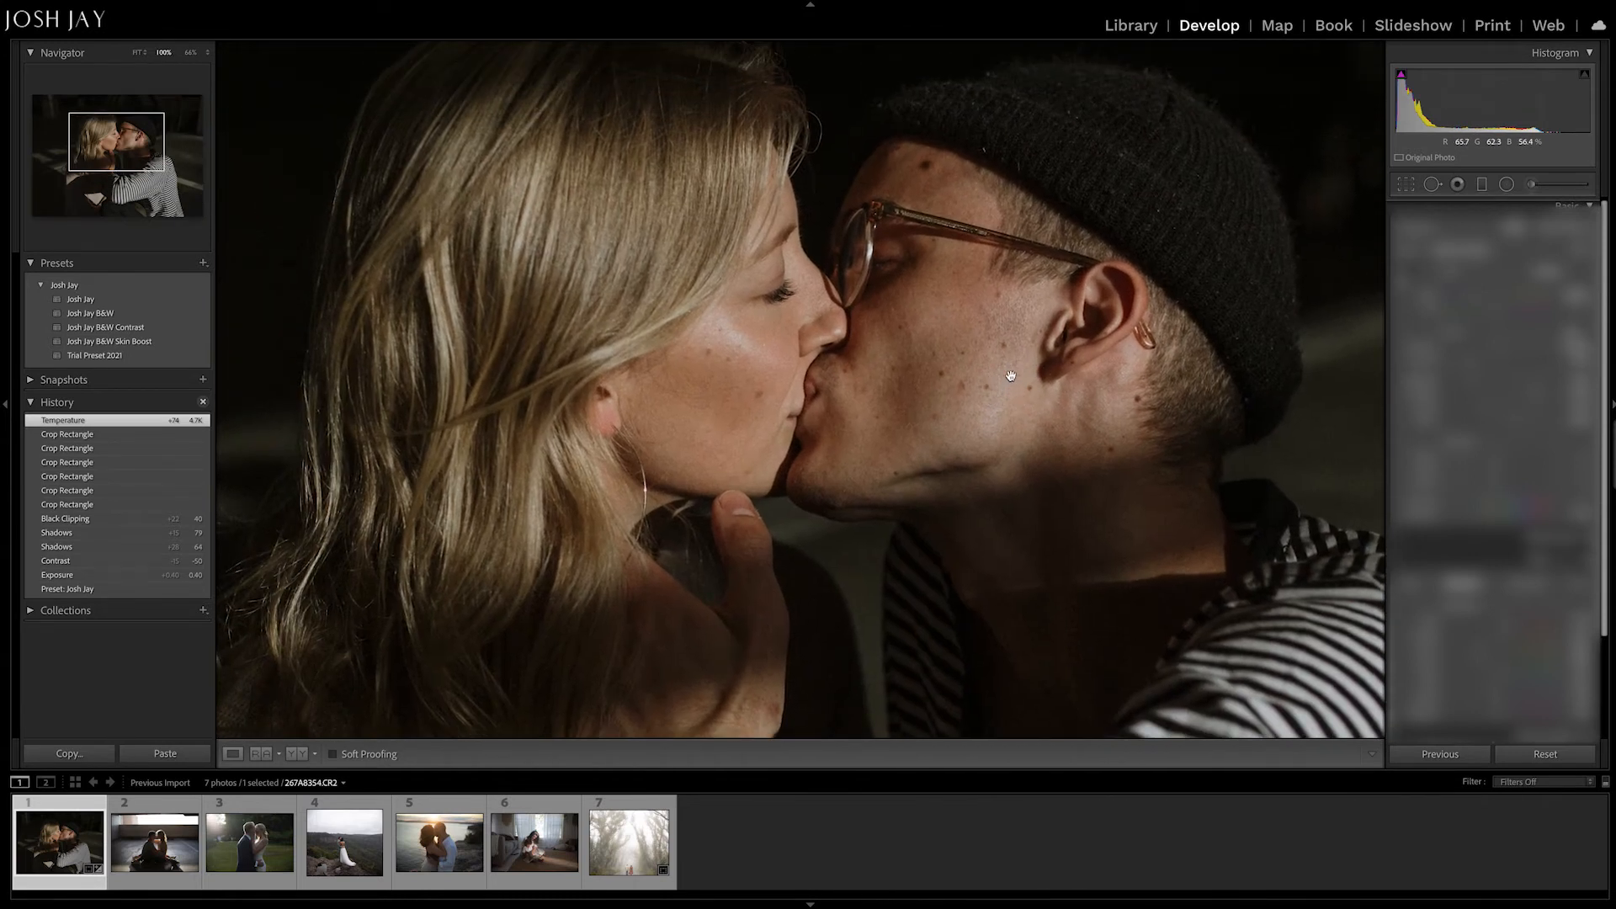
left_click_drag(1253, 342, 1077, 338)
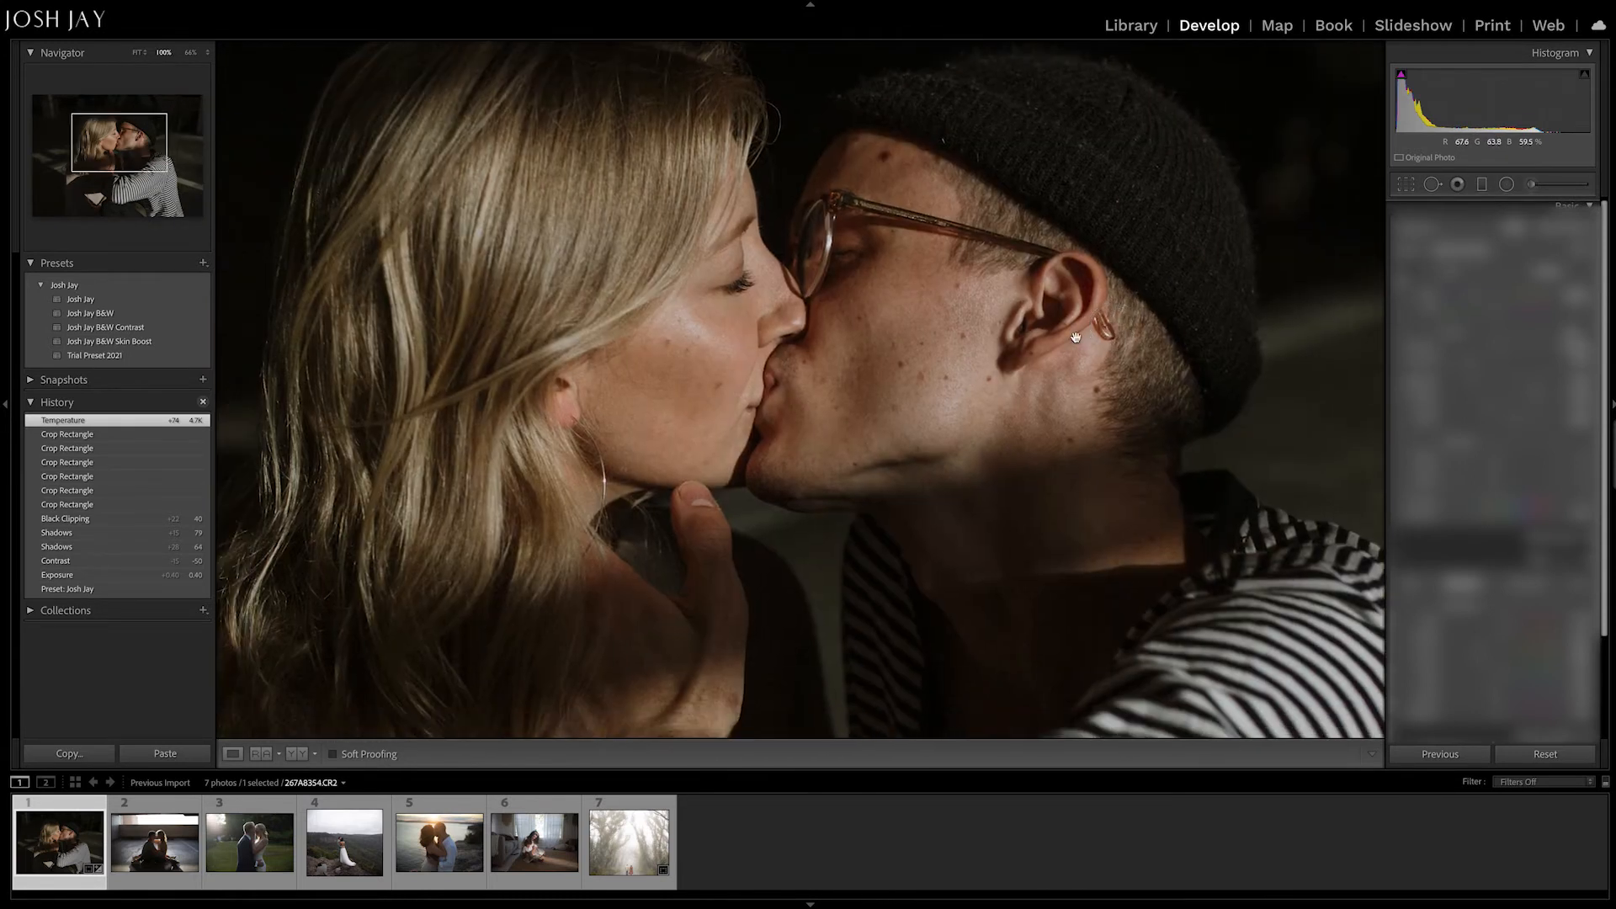
left_click_drag(669, 401, 767, 452)
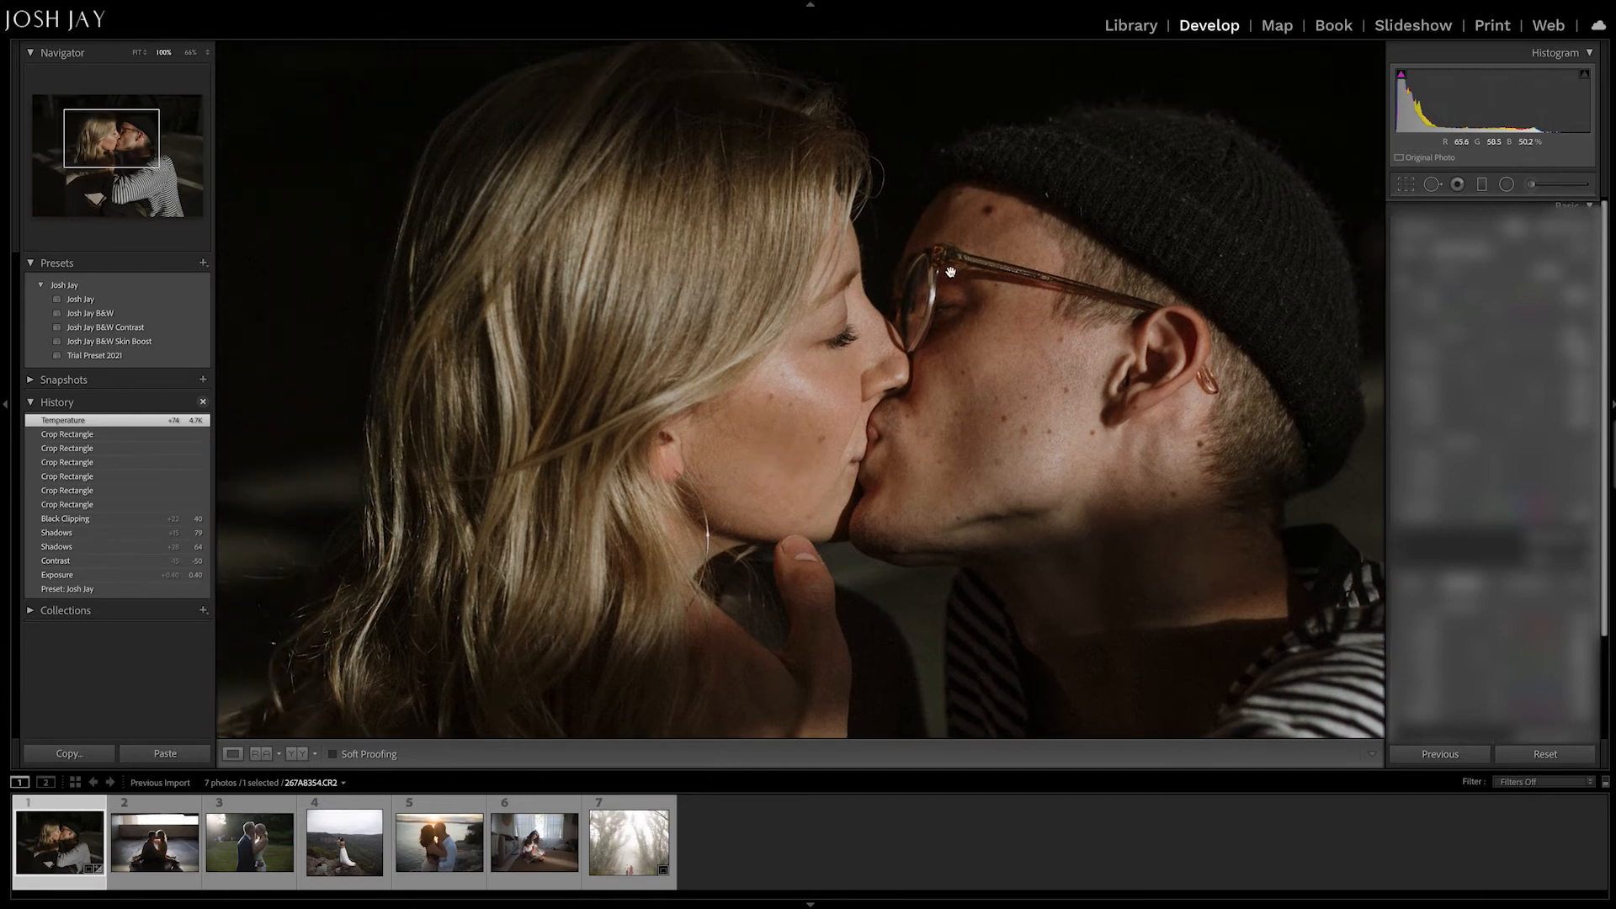
left_click_drag(951, 271, 890, 266)
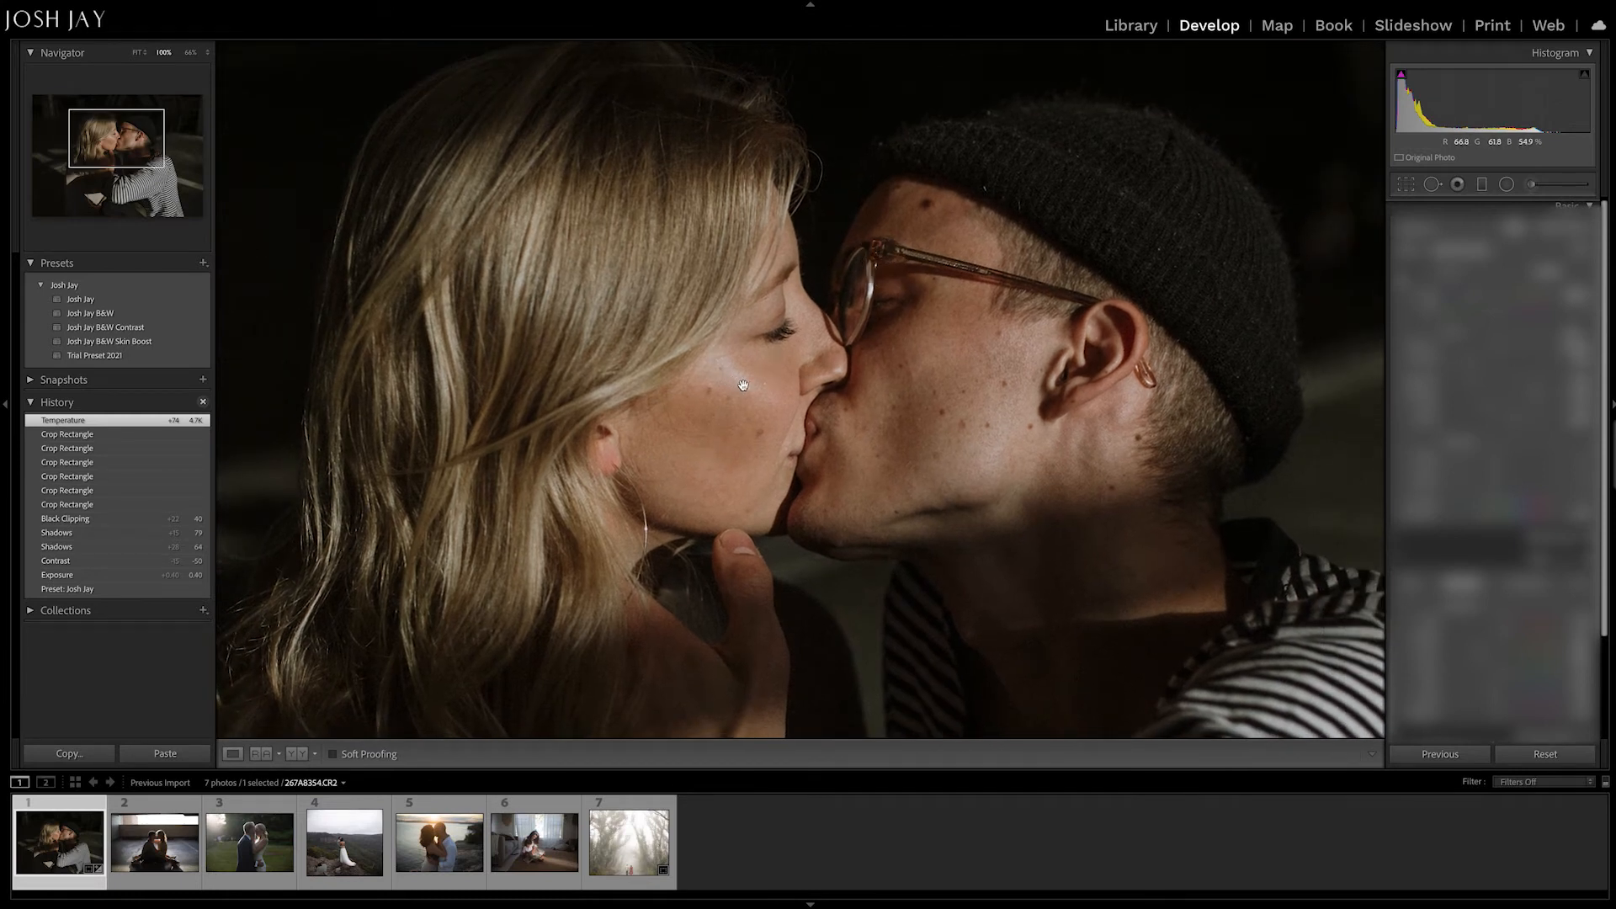
left_click_drag(1102, 412, 780, 490)
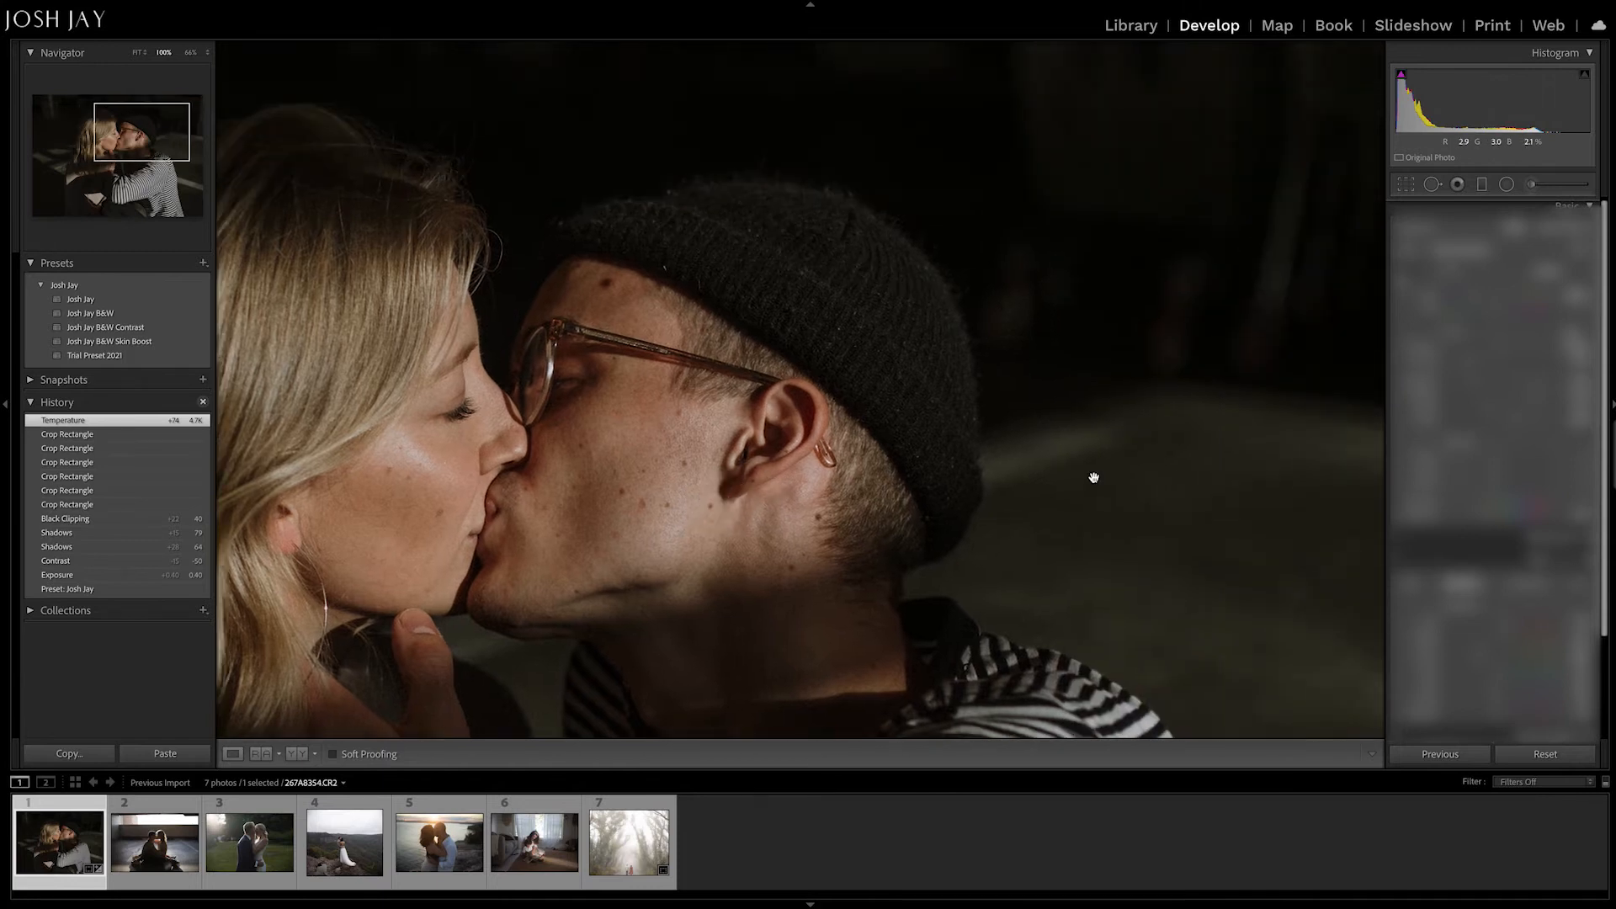
left_click(899, 538)
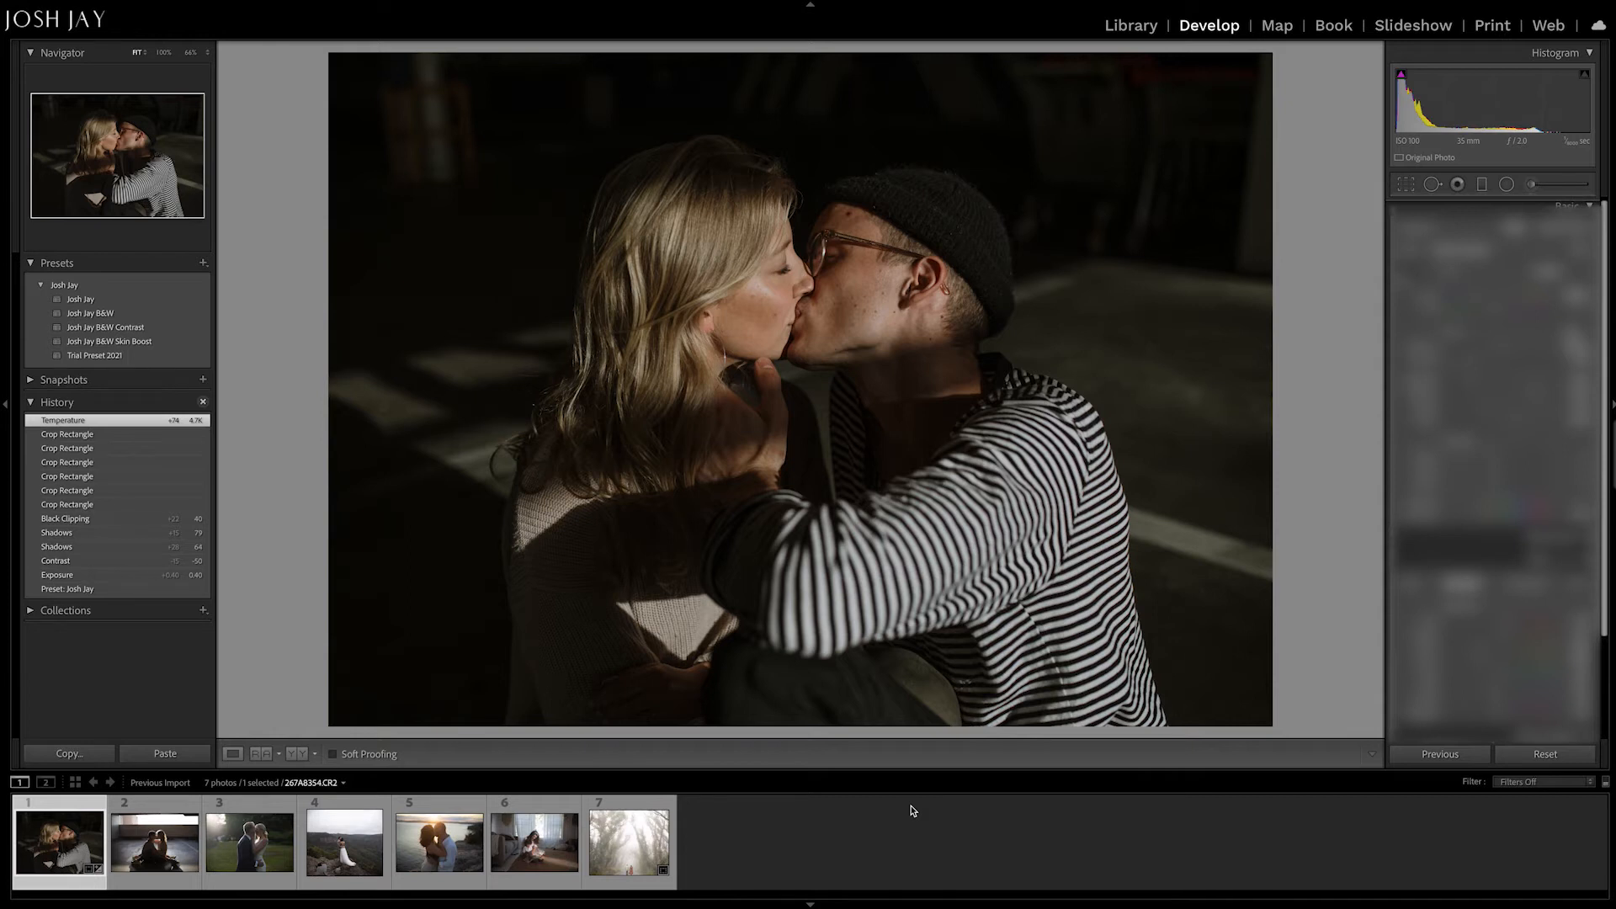
Step: Convert the second photo to black and white with the Josh Jay B&W preset, followed by Josh Jay B&W Skin Boost
left_click(154, 841)
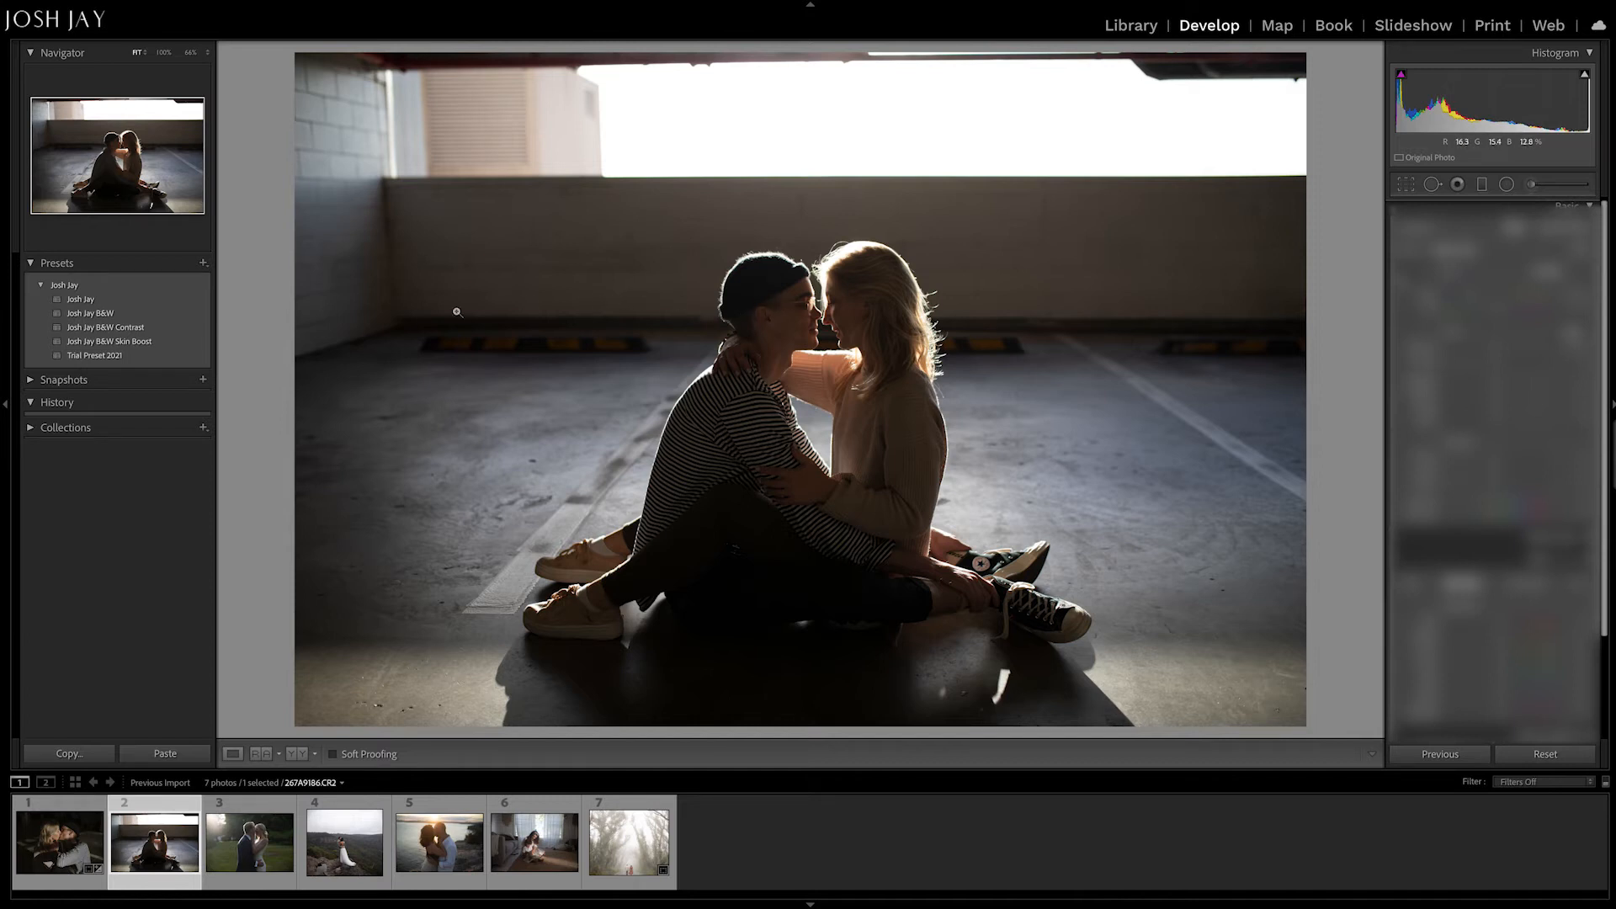
left_click(189, 313)
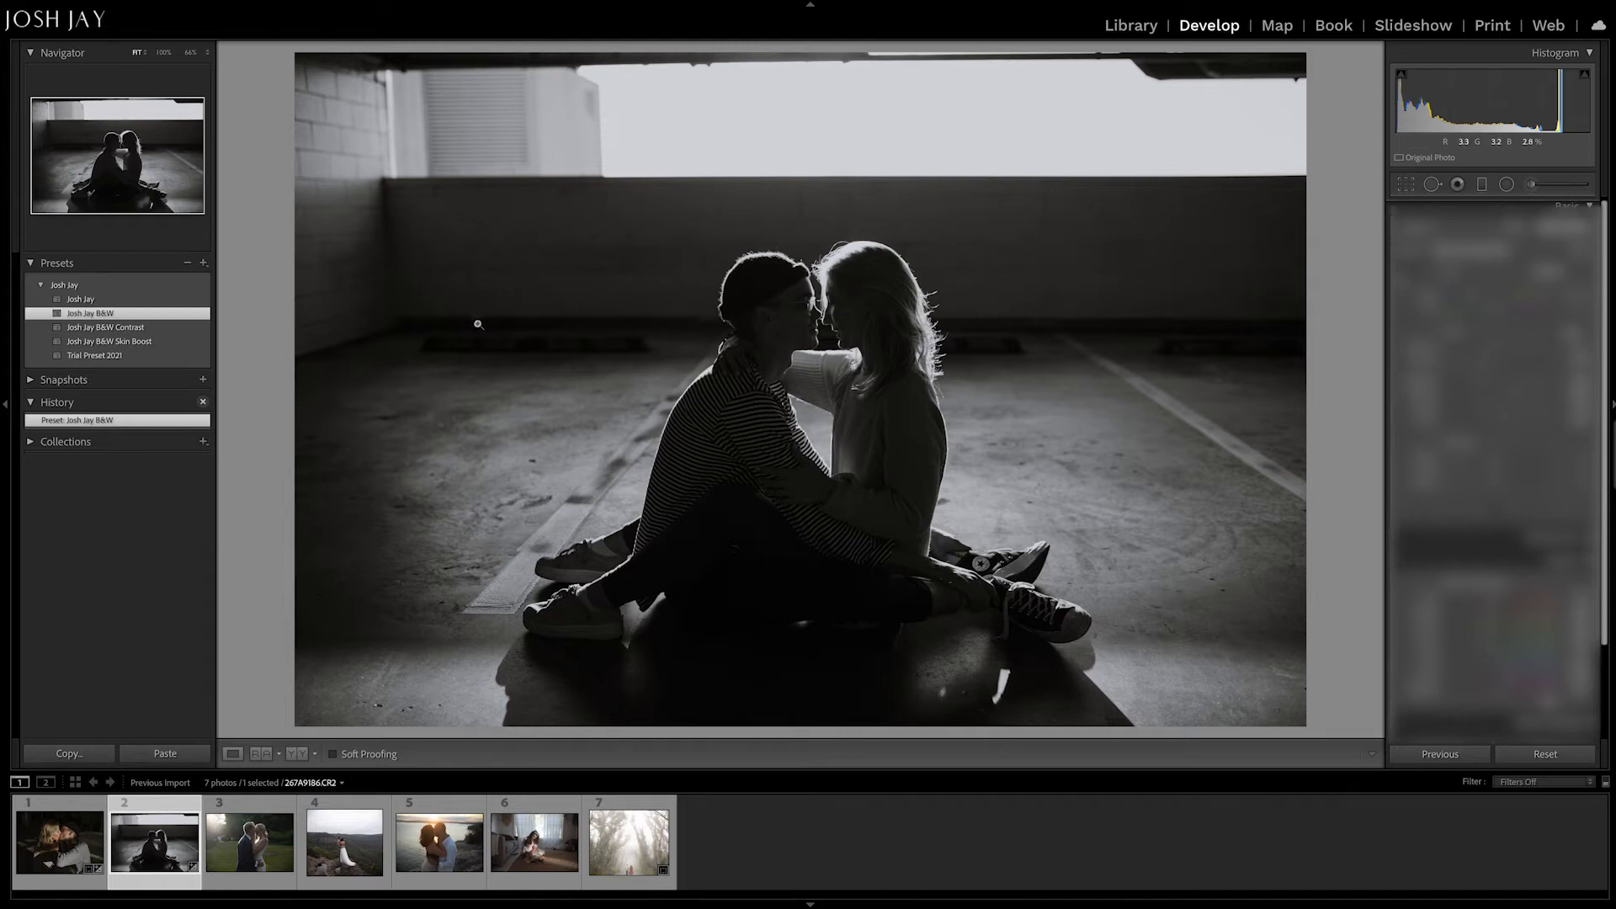
left_click(168, 341)
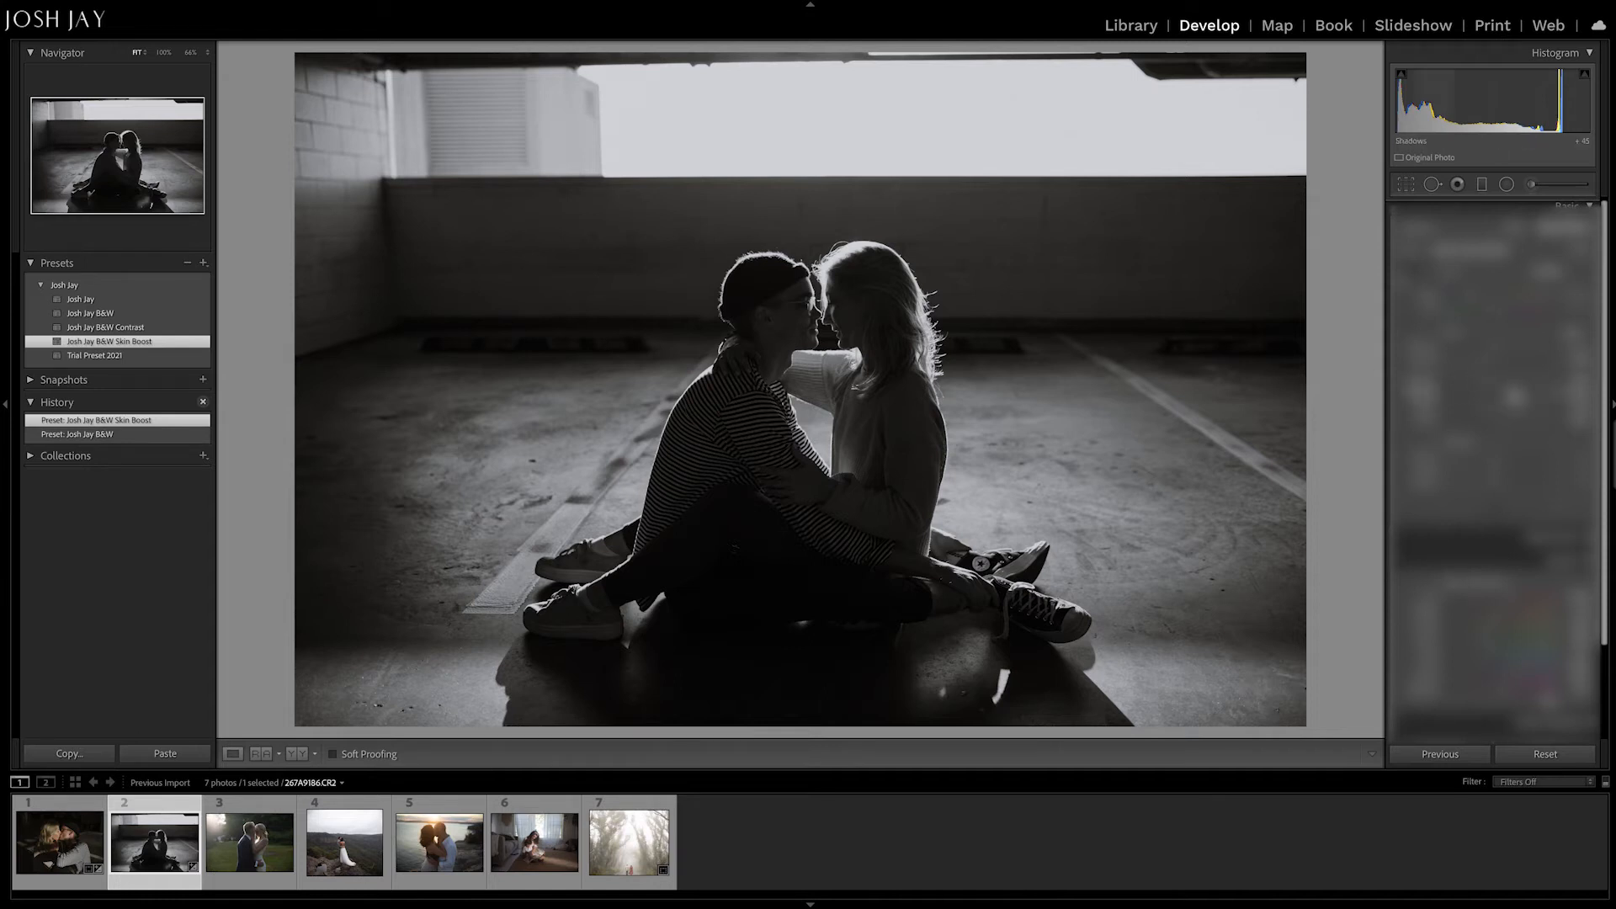
Step: Raise the second photo's shadows to 62 and set its orange gray level to 33
left_click_drag(1518, 396, 1525, 396)
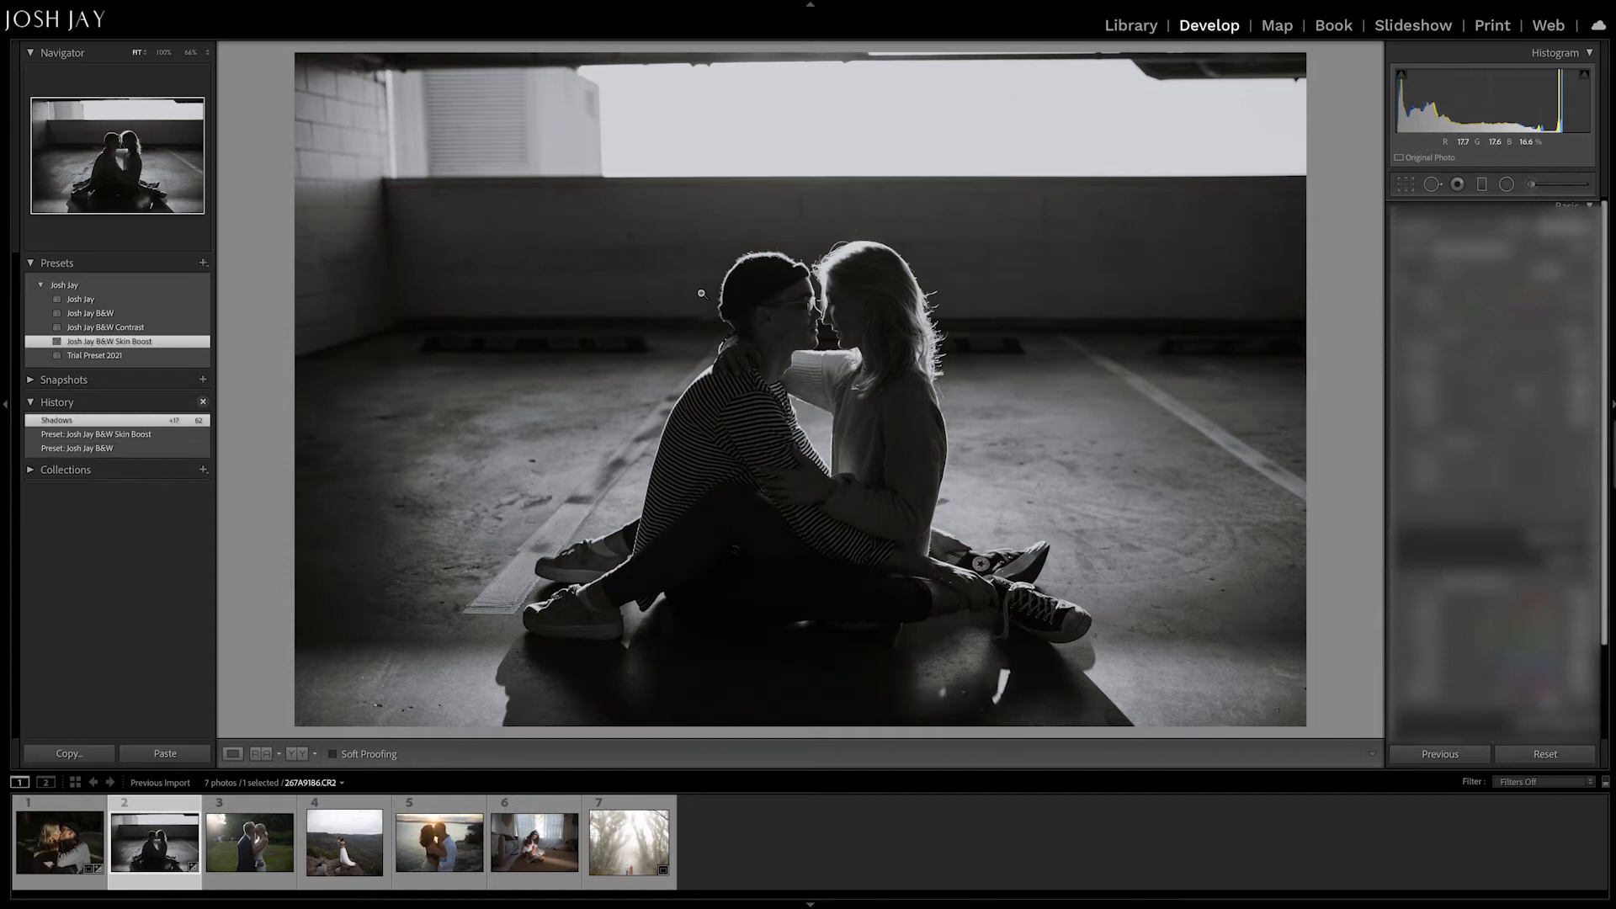
scroll(1484, 444, "down", 1)
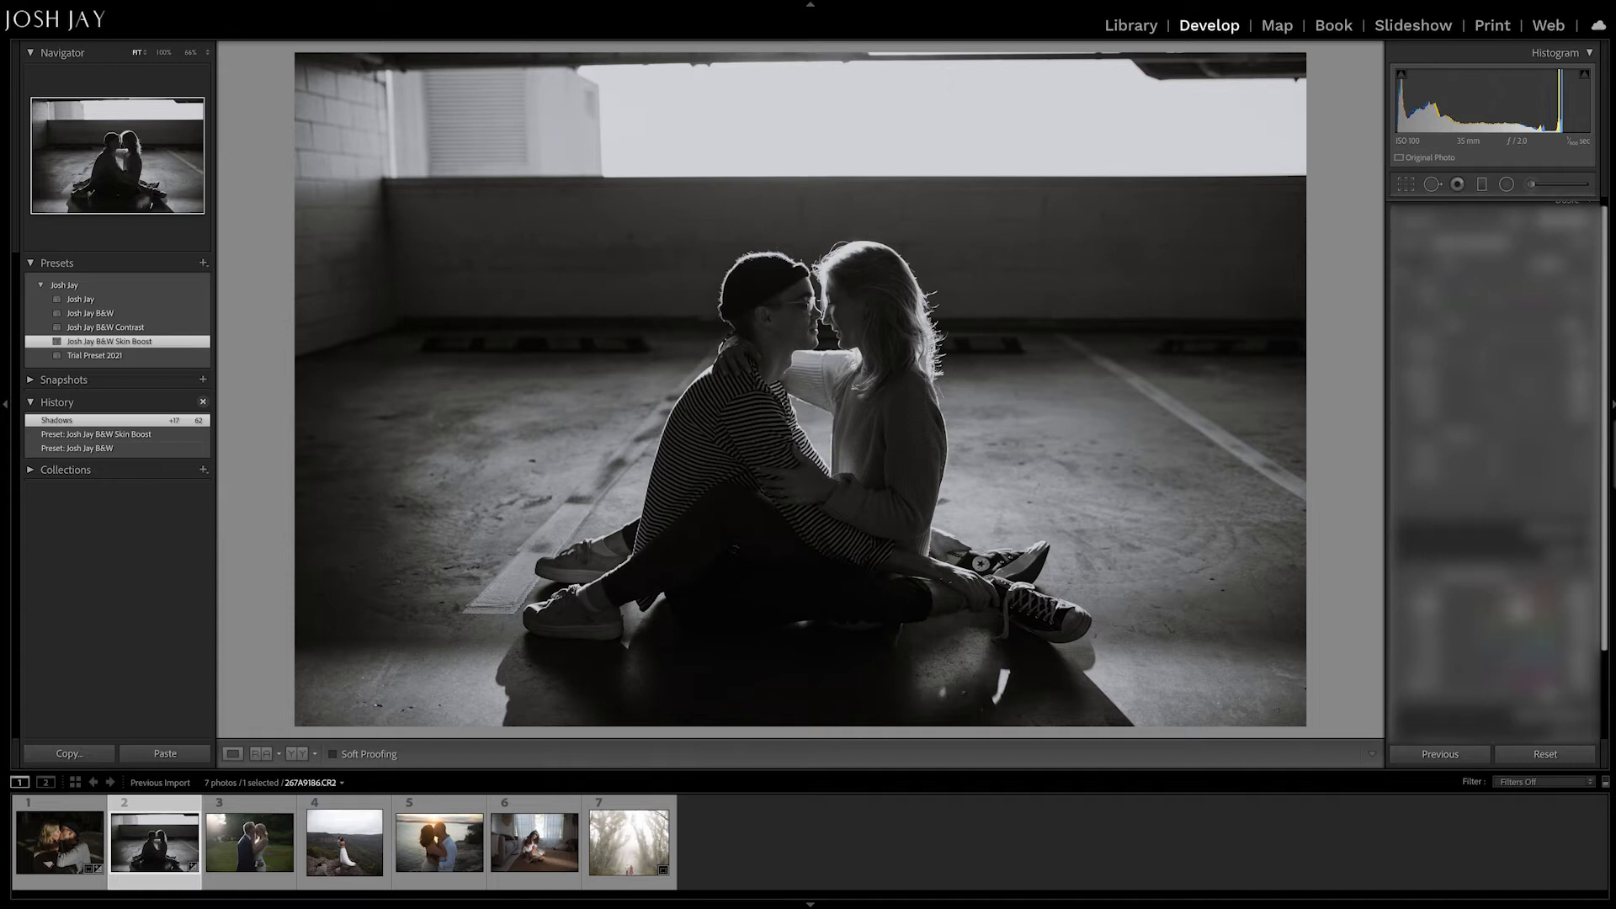
left_click_drag(1520, 609, 1520, 609)
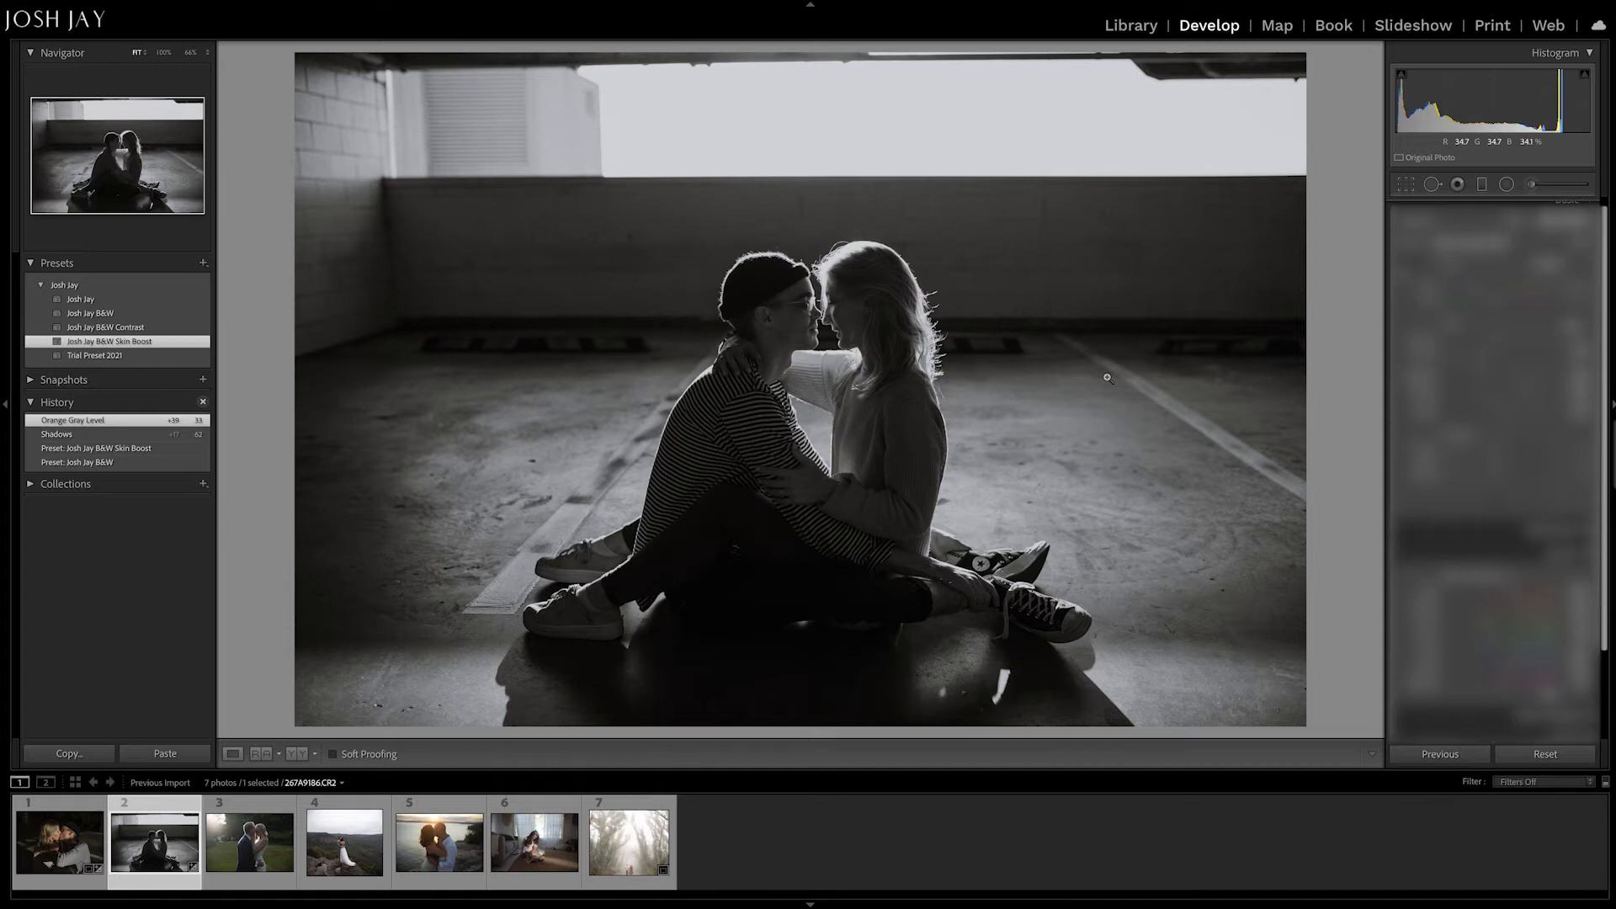
Step: Fine-tune the black-and-white photo at a reduced view size, with orange gray level 34 and shadows 60
key("ctrl+minus")
key("ctrl+minus")
key("ctrl+minus")
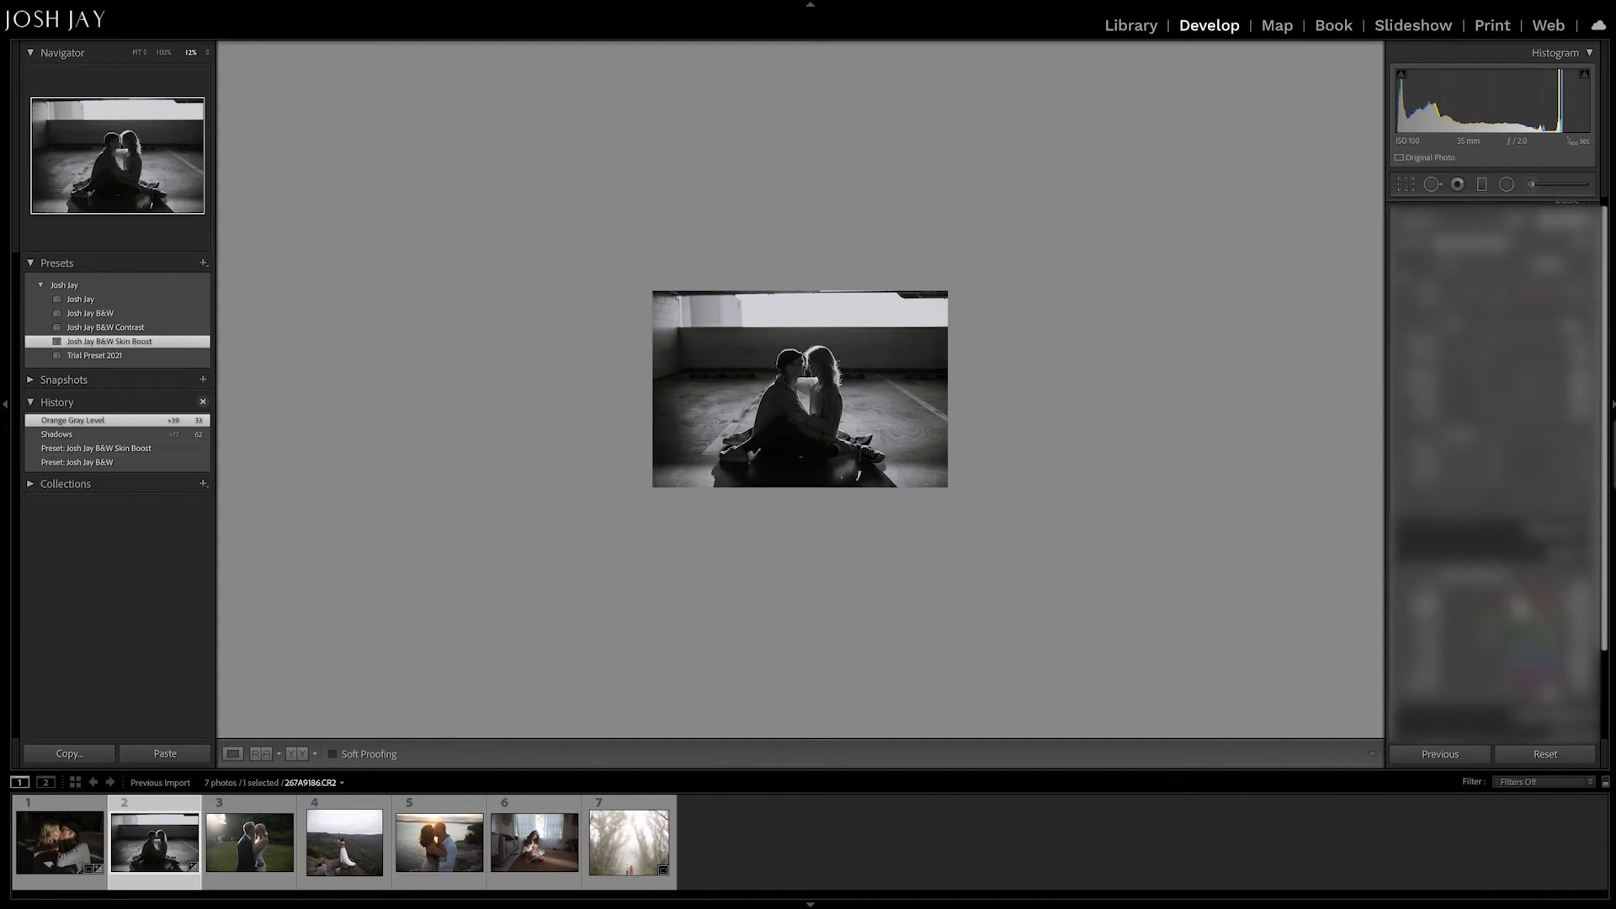
left_click_drag(1517, 607, 1519, 608)
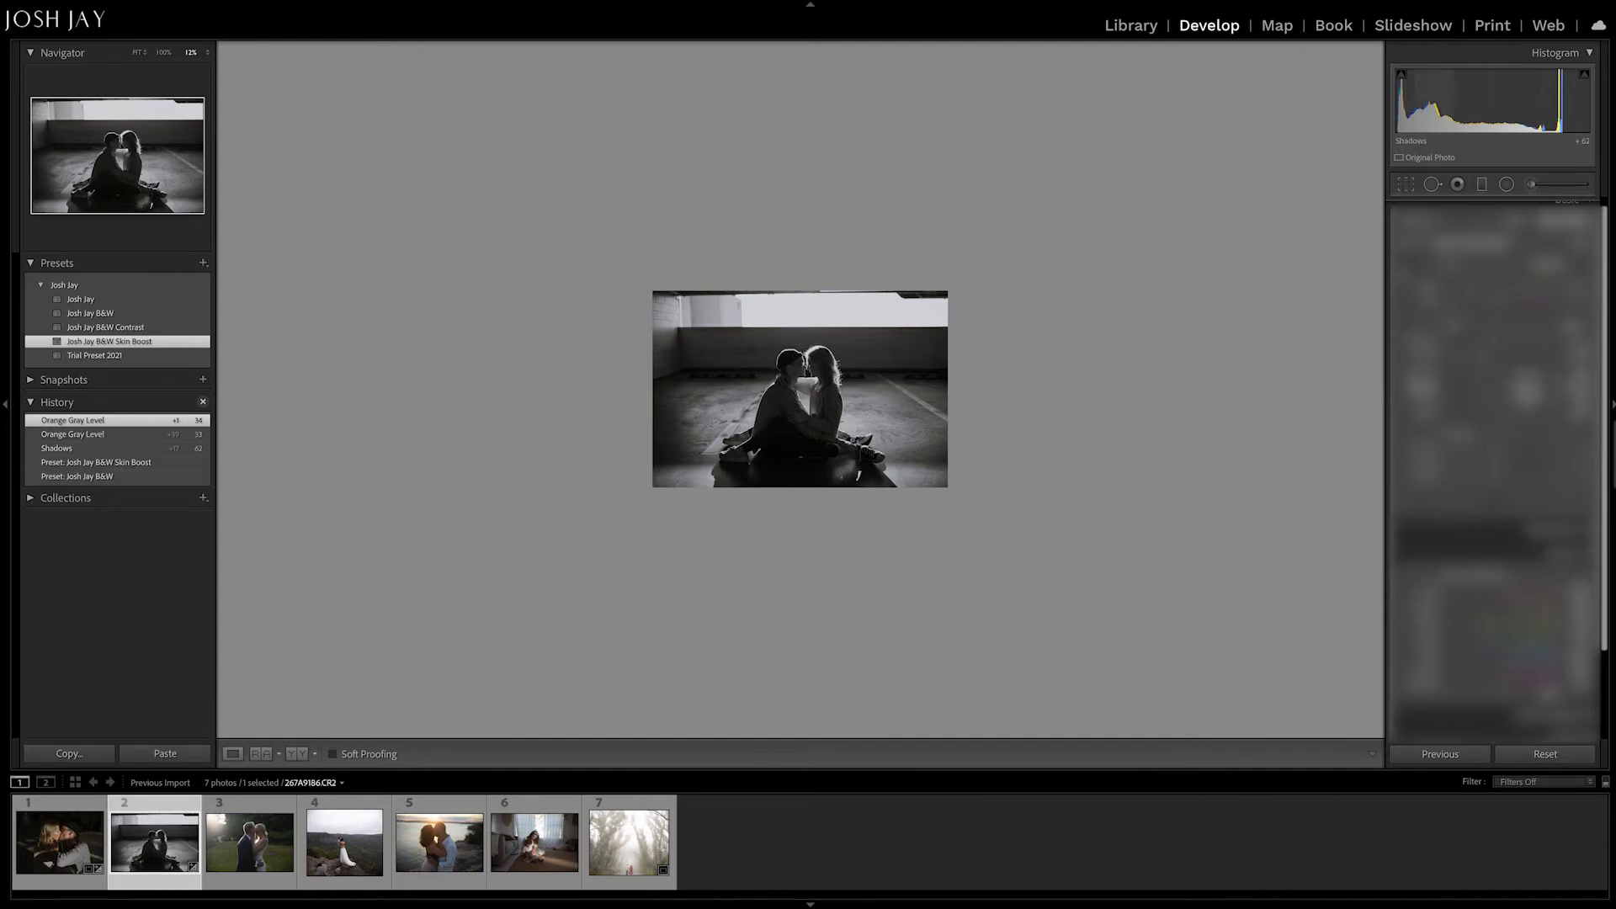
left_click_drag(1526, 390, 1526, 391)
key("ctrl+=")
key("ctrl+=")
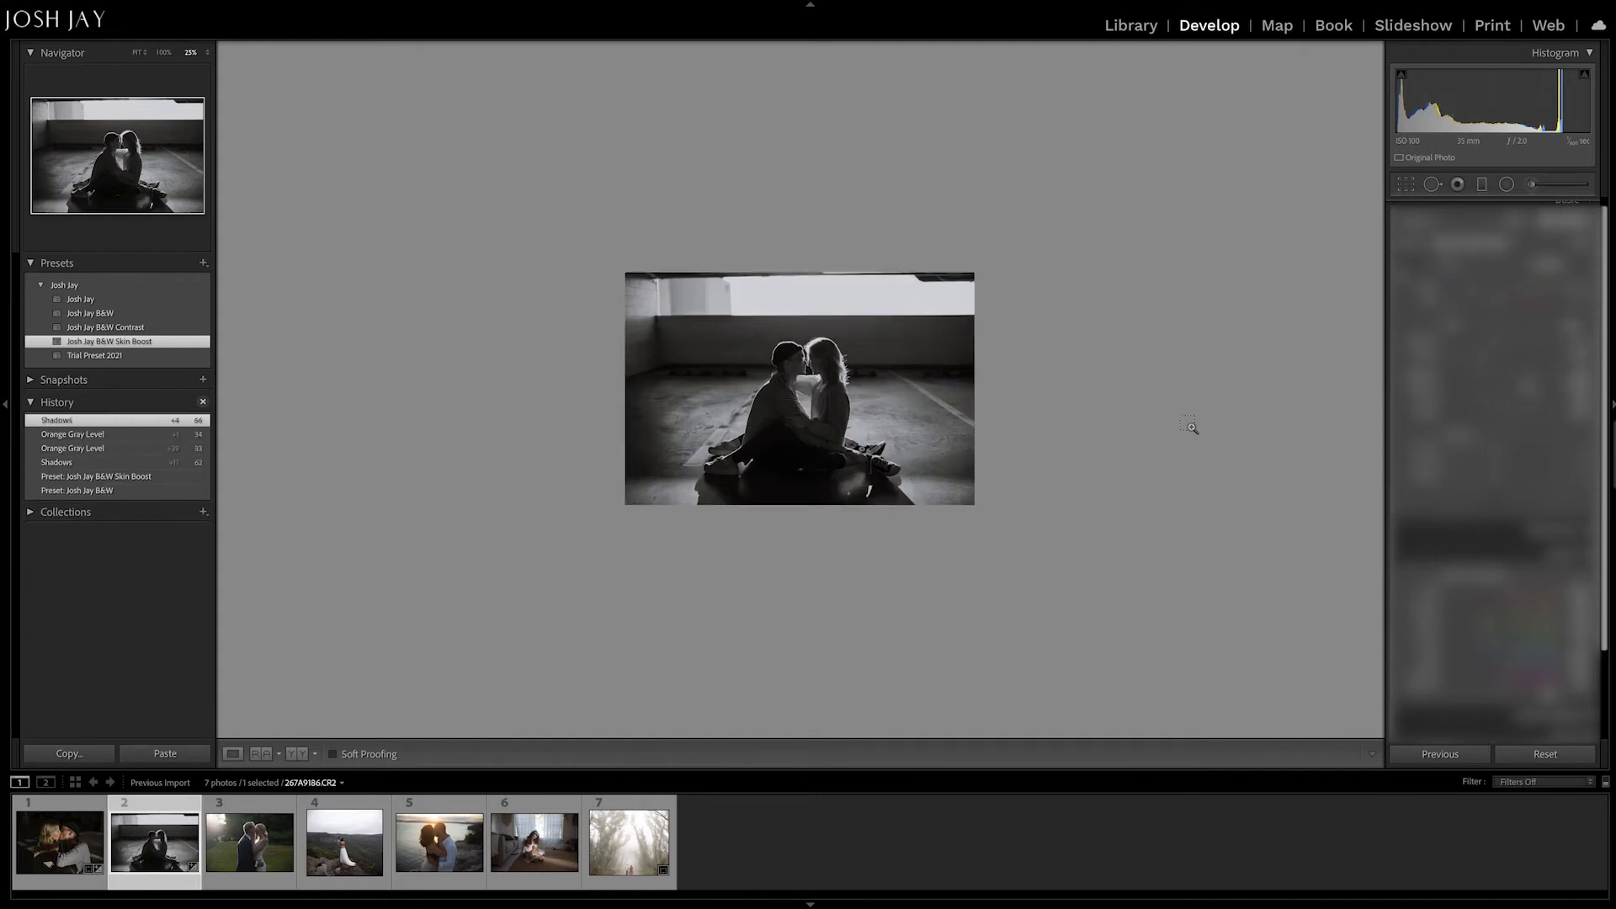
left_click(1170, 426)
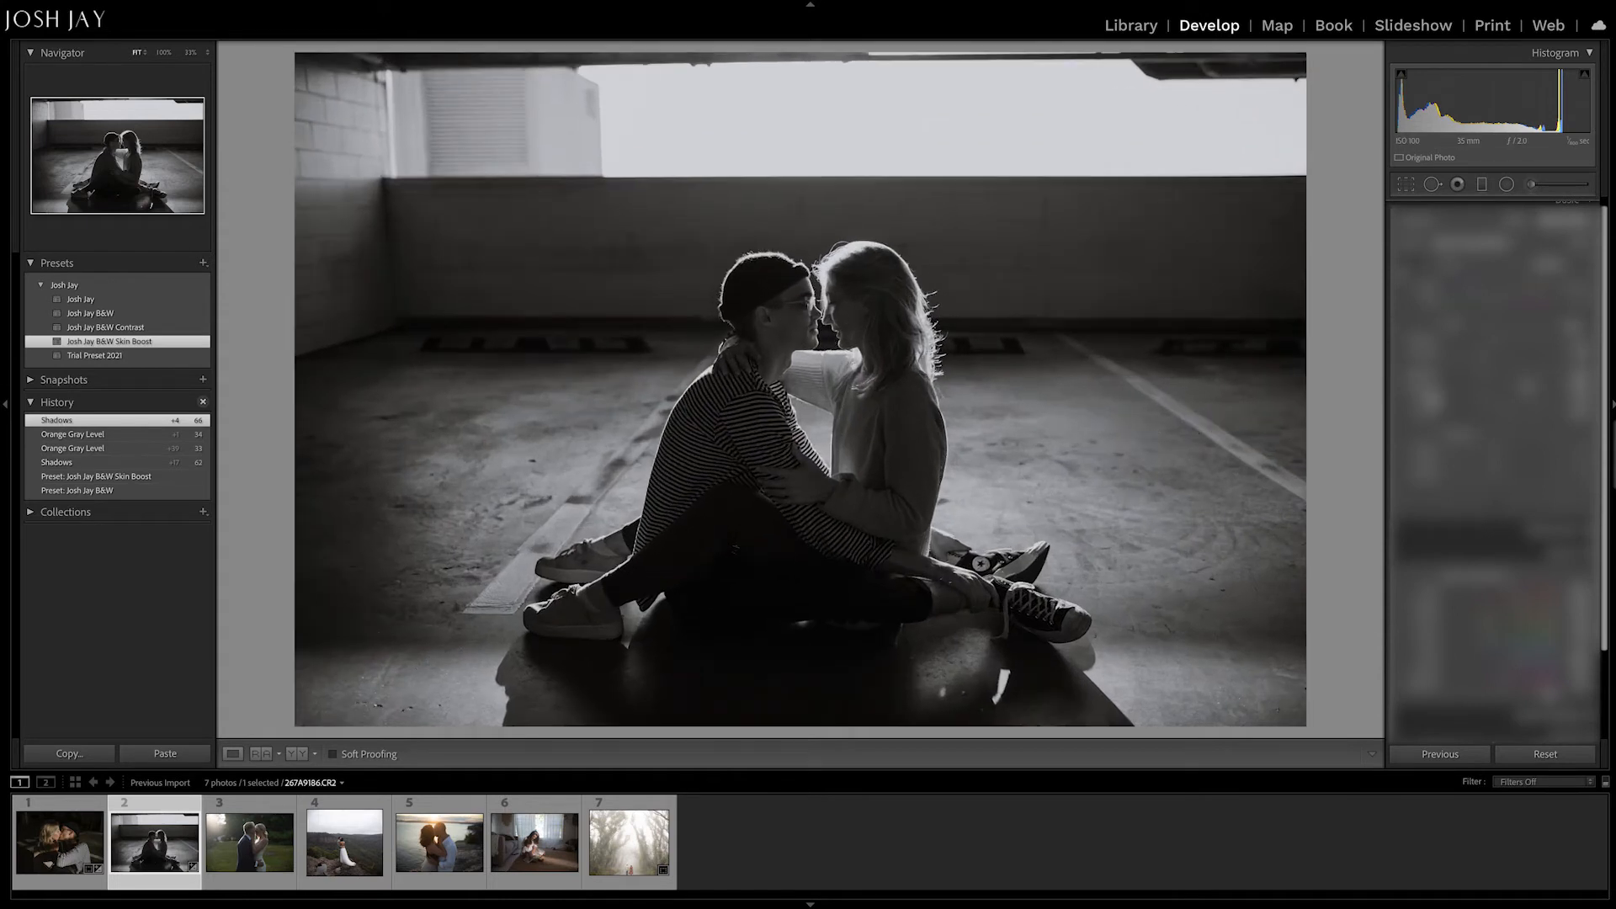
left_click_drag(1528, 392, 1522, 390)
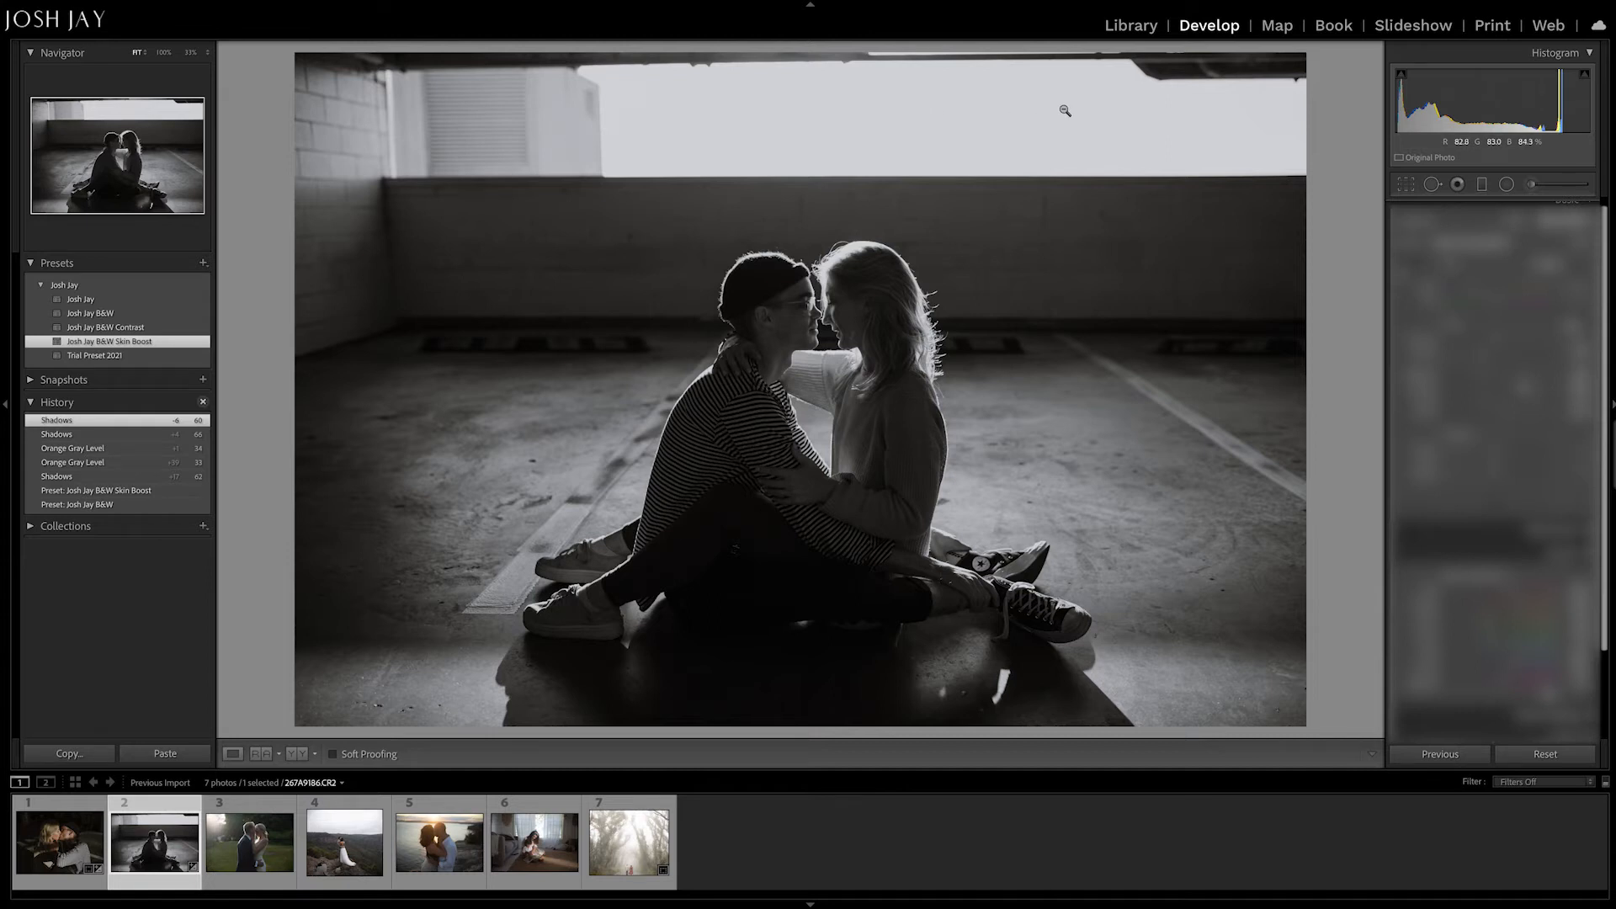
Step: Crop the second photo to a less wide aspect ratio, trimming the ceiling edge off above the couple
key("r")
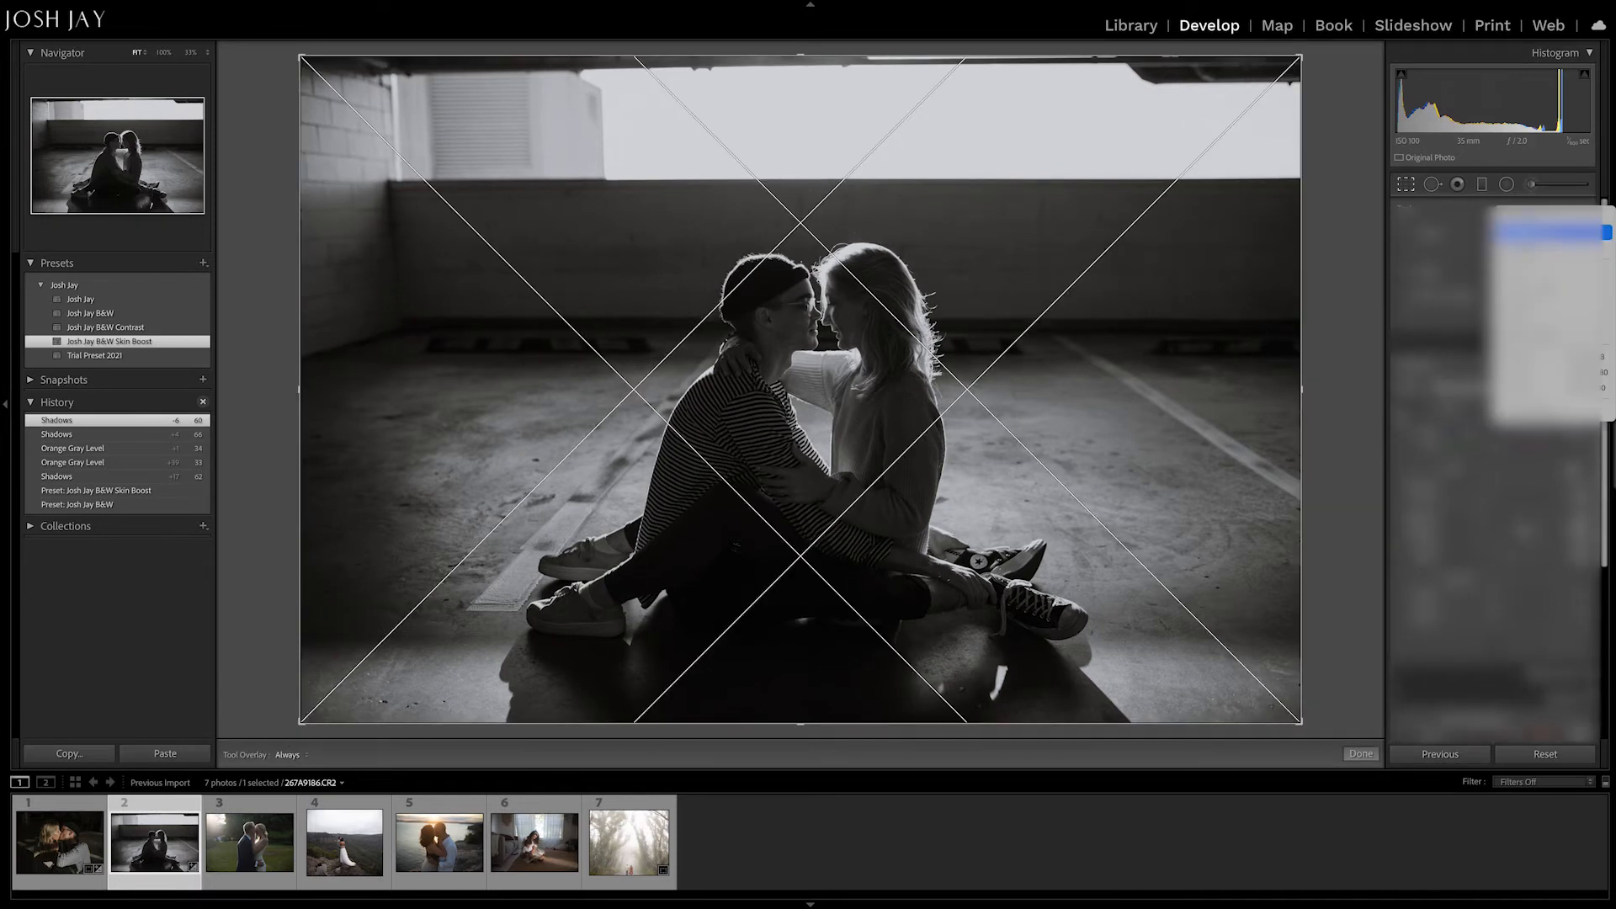
left_click(1546, 318)
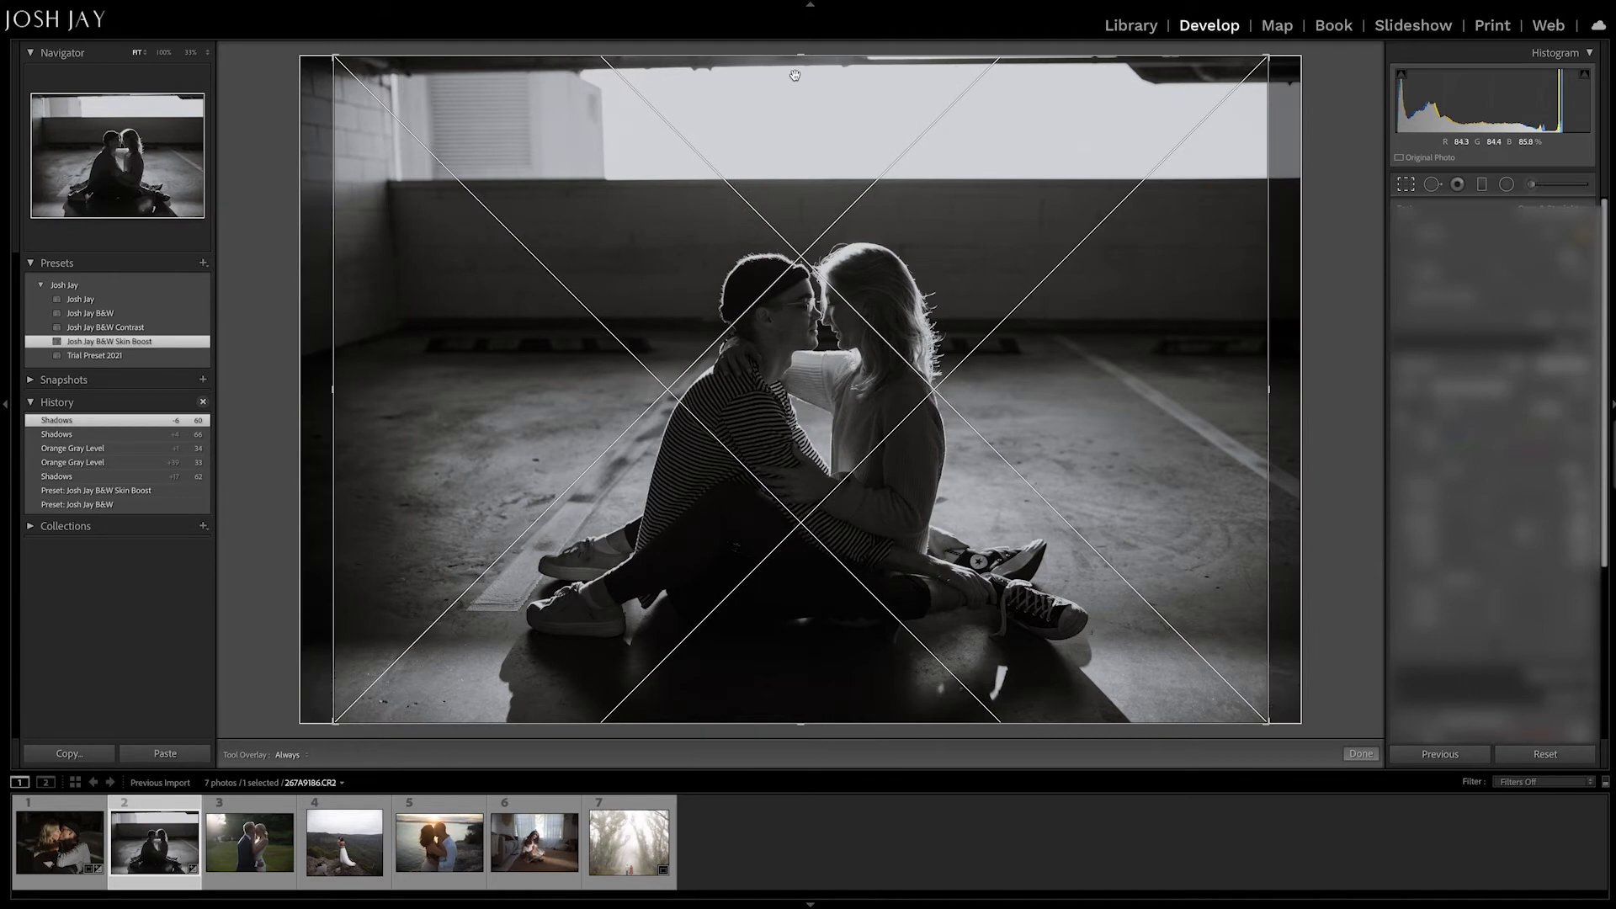
left_click_drag(801, 58, 809, 88)
key("Return")
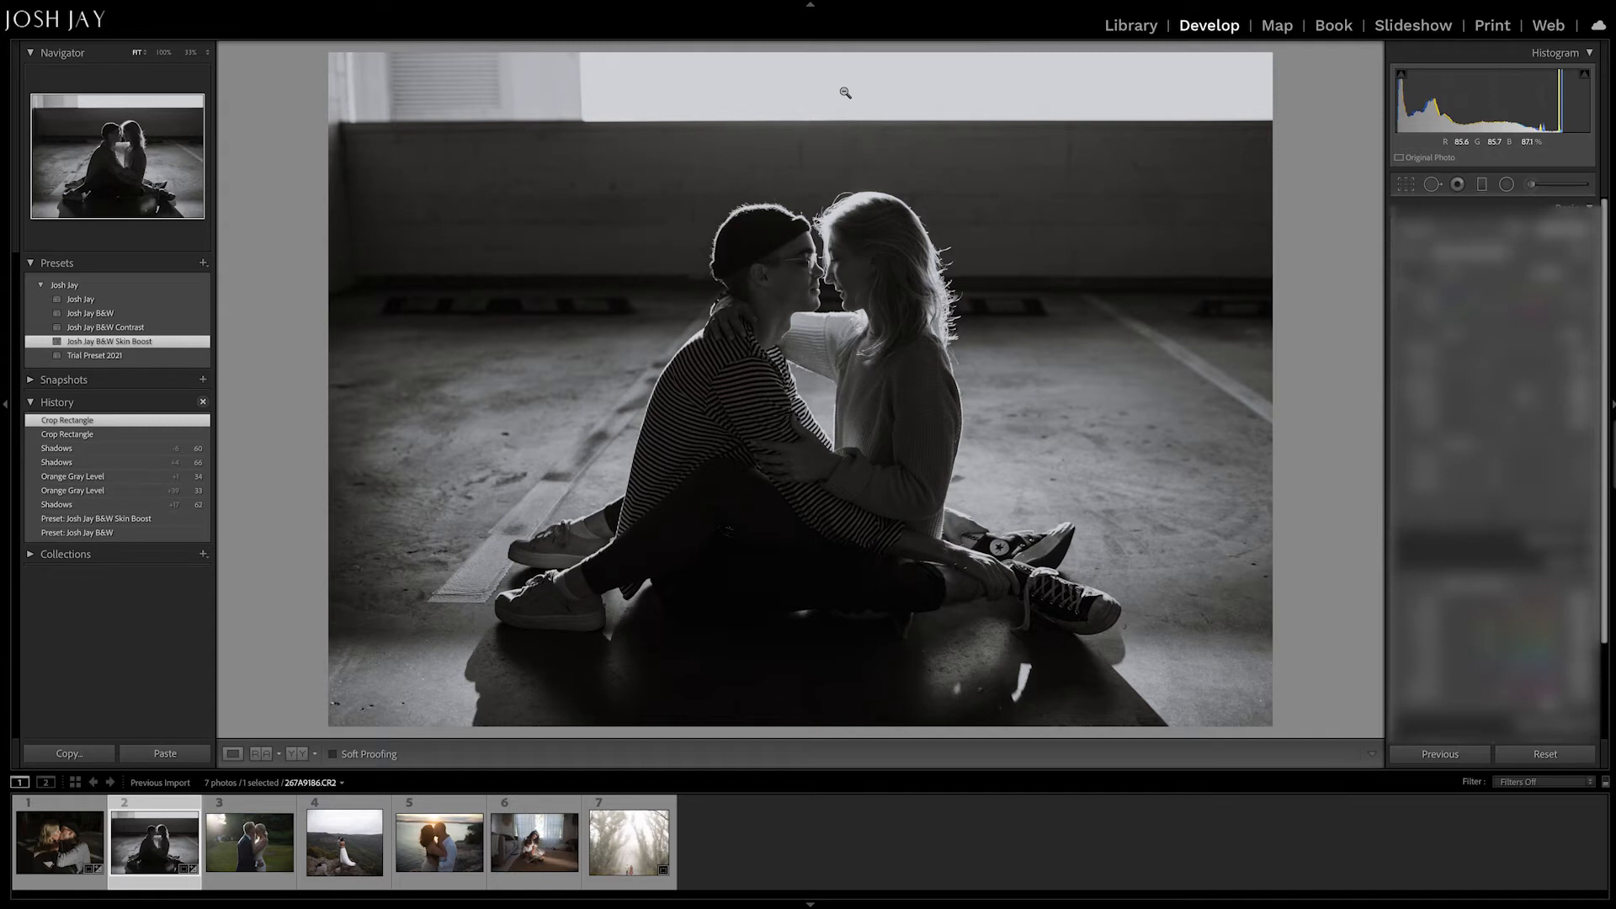
Step: Tighten the second photo's crop further to cut out the bright opening above the wall
key("r")
left_click_drag(805, 86, 811, 133)
key("Return")
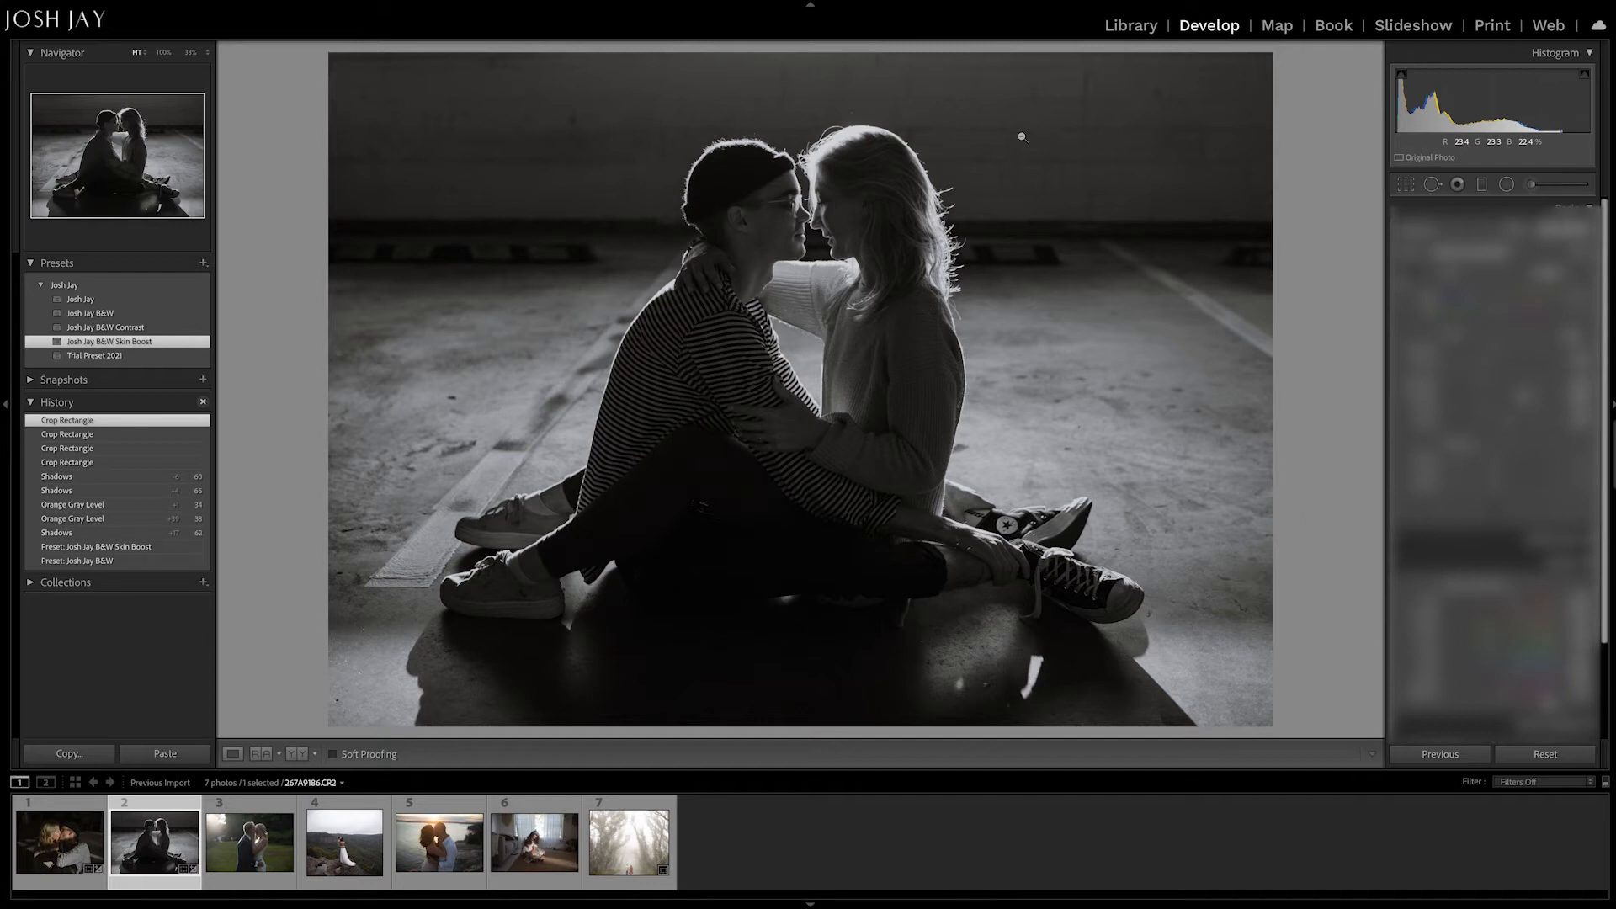
key("r")
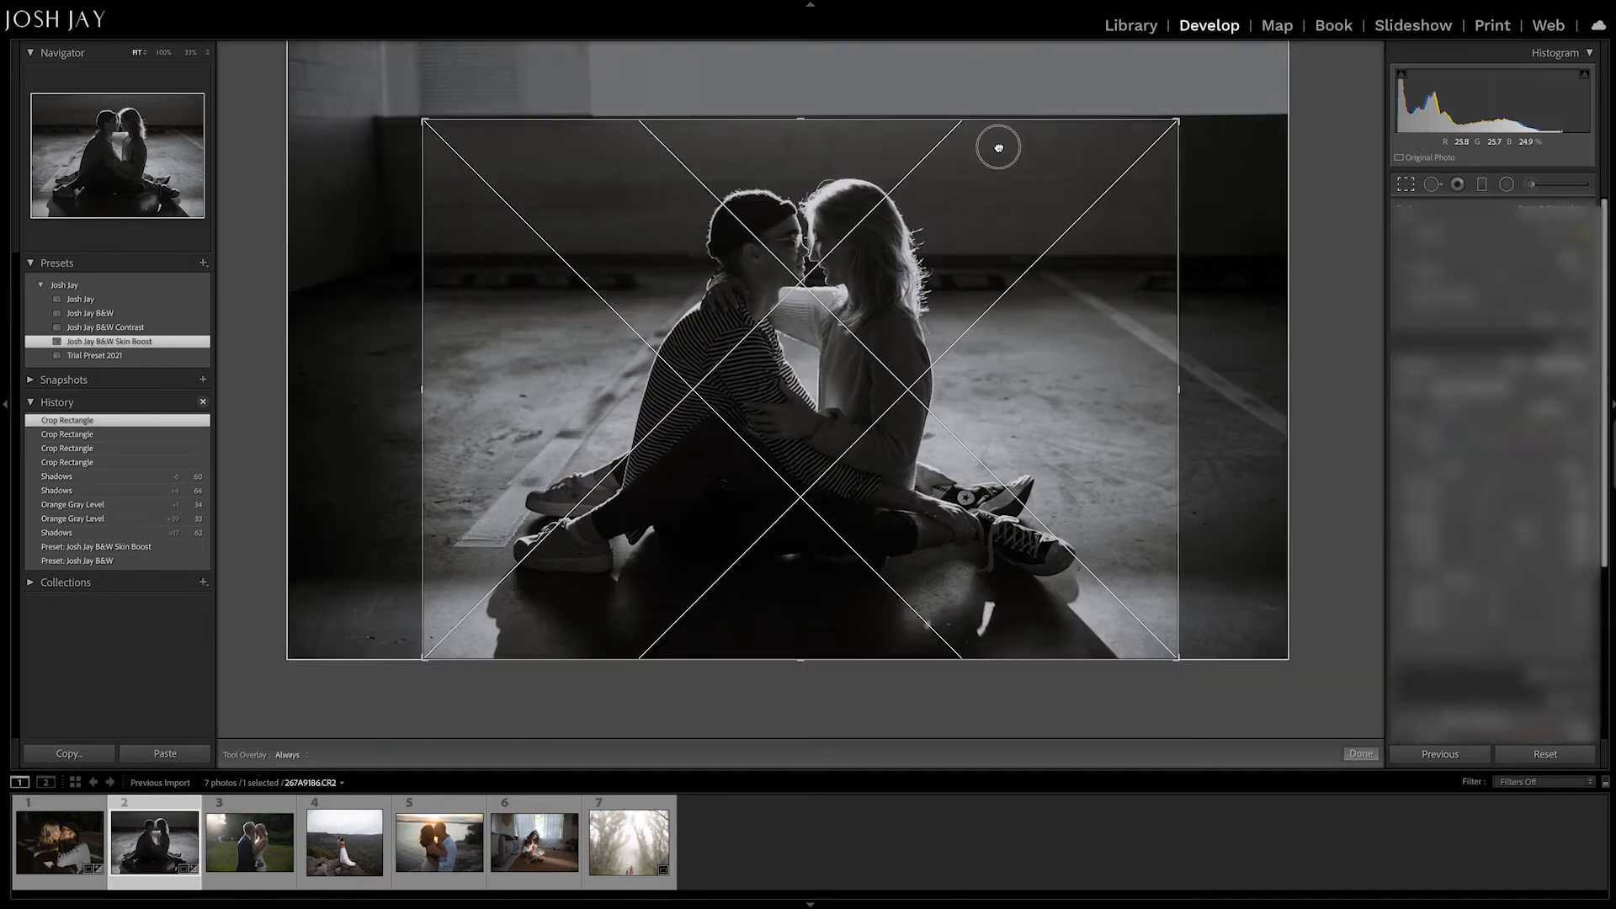
key("Return")
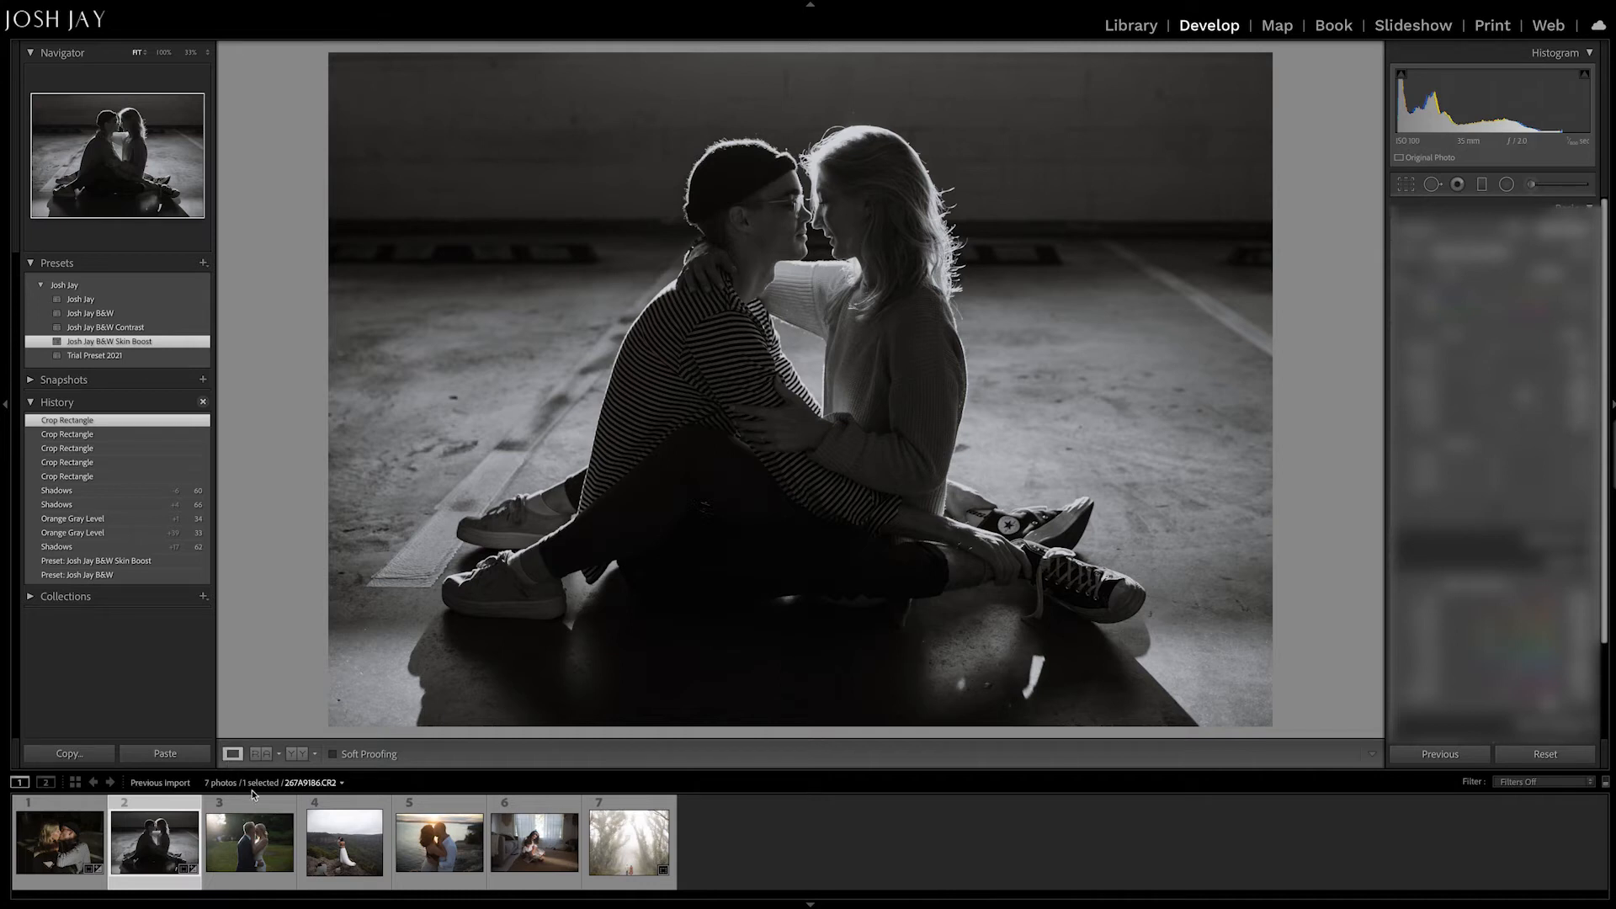
Step: Apply the Josh Jay B&W preset and the Josh Jay B&W Skin Boost preset to the third photo of the kissing wedding couple
left_click(253, 844)
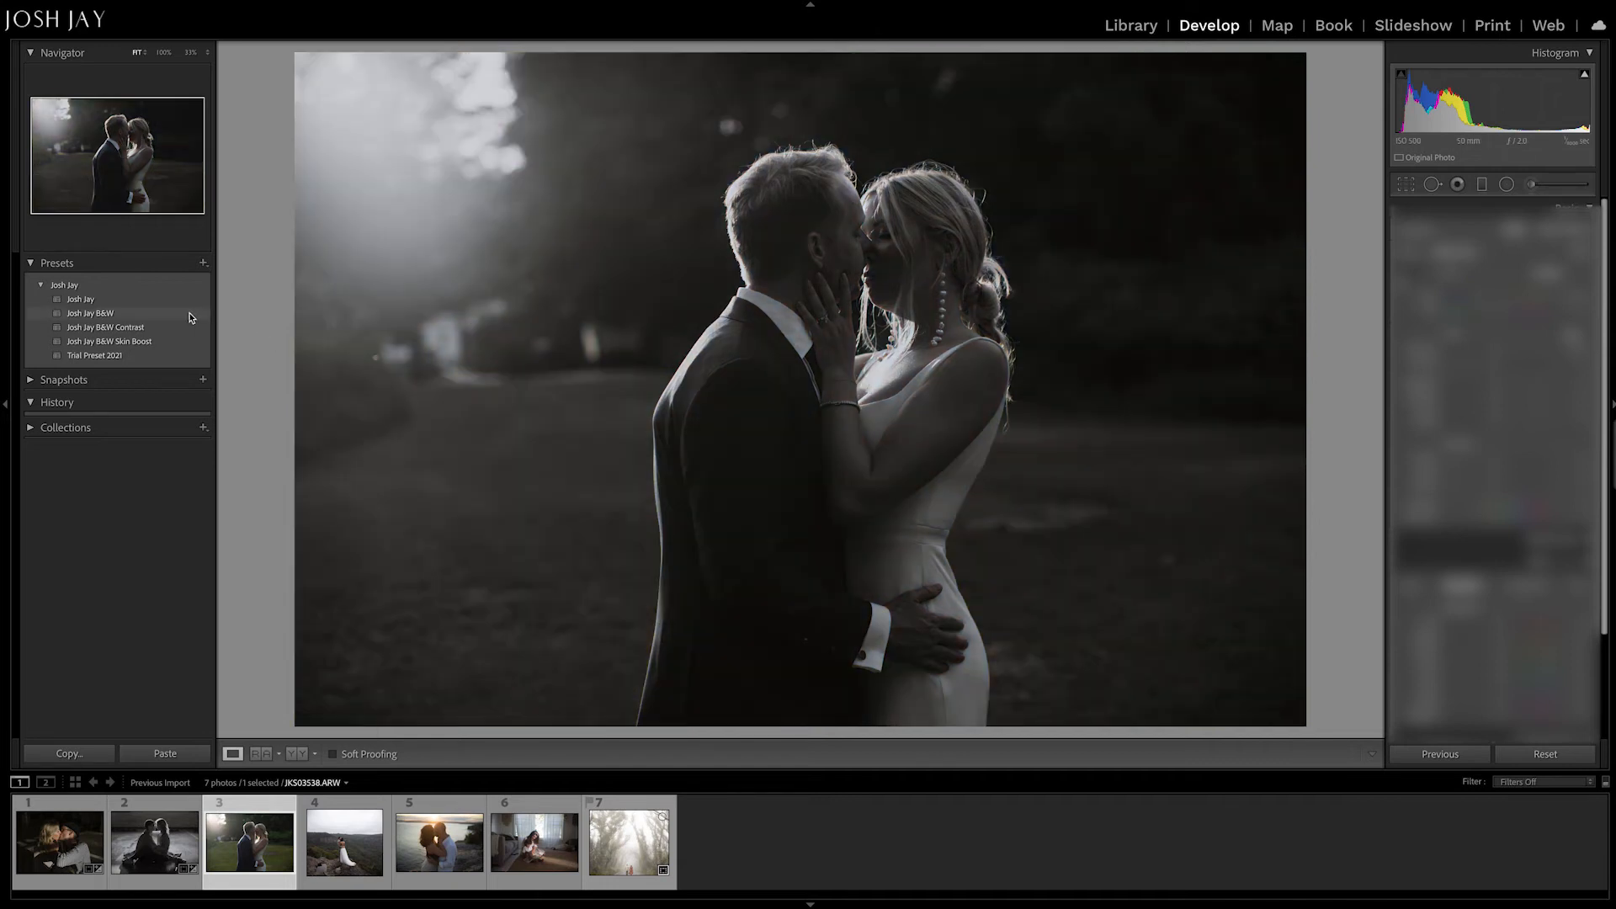
left_click(181, 314)
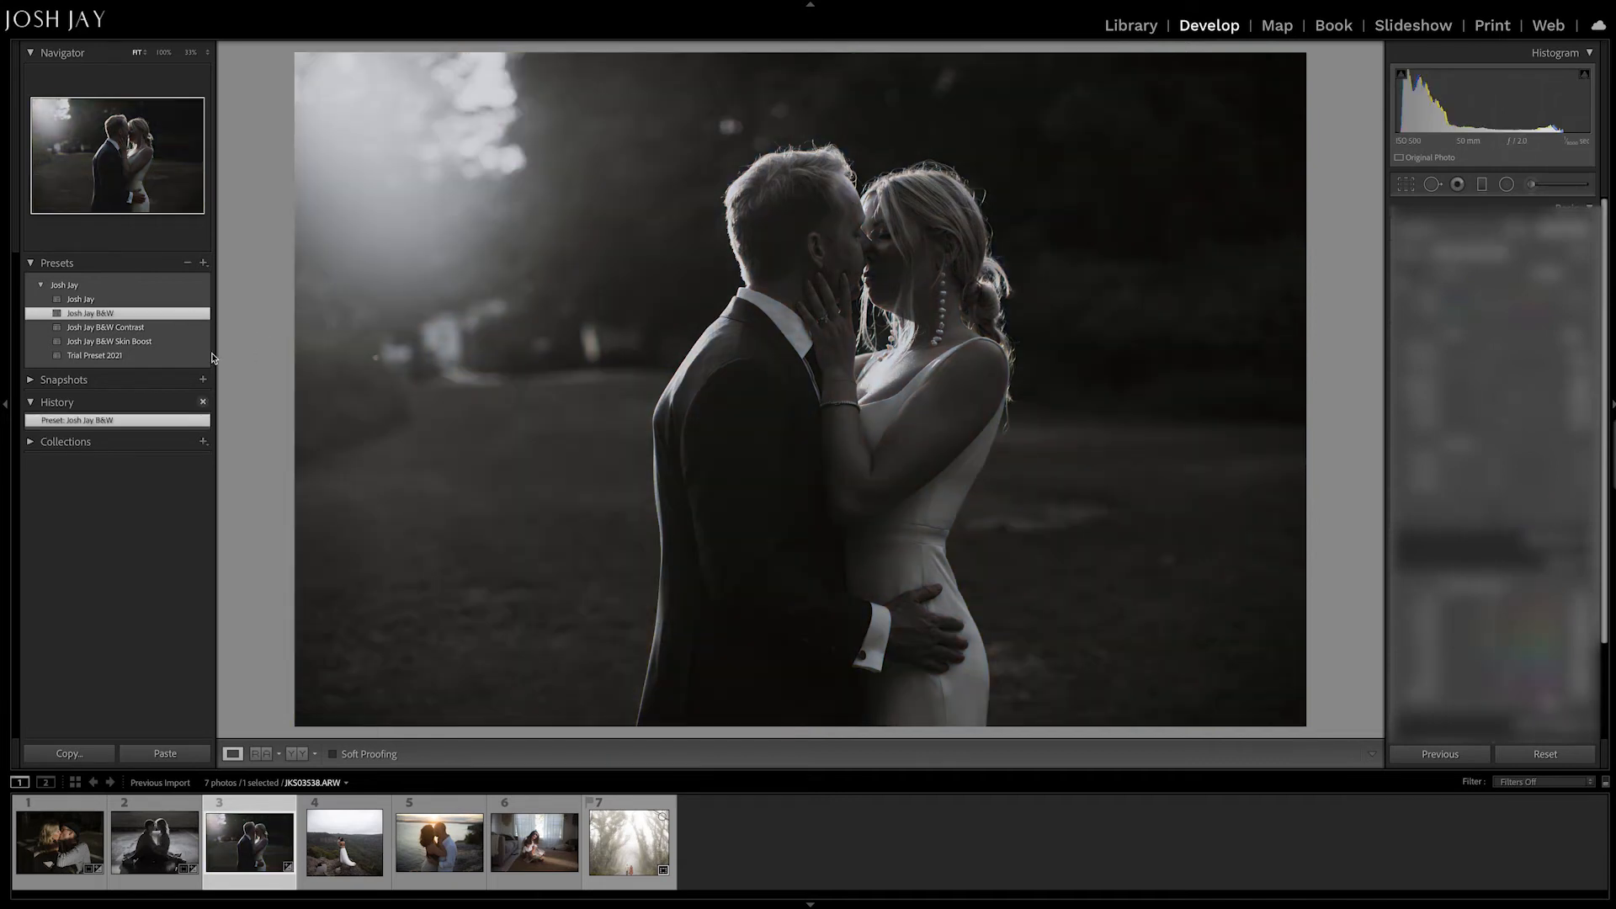
left_click(181, 342)
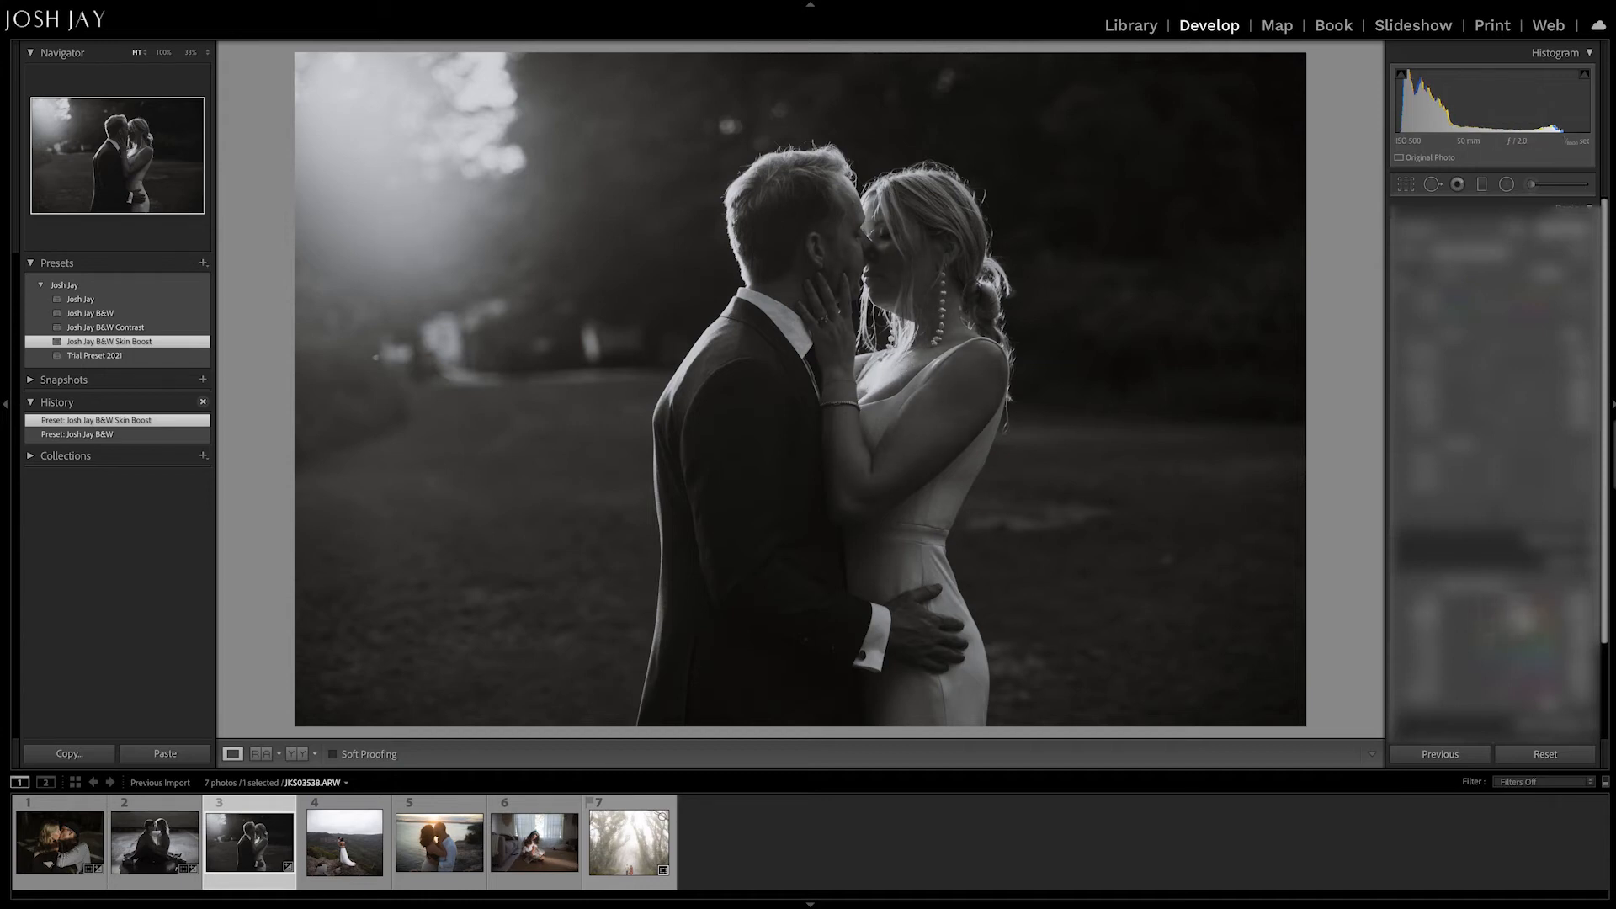
Step: Raise the third photo's orange gray level, shadows and green gray level to brighten the skin and foliage
left_click_drag(1528, 620, 1533, 621)
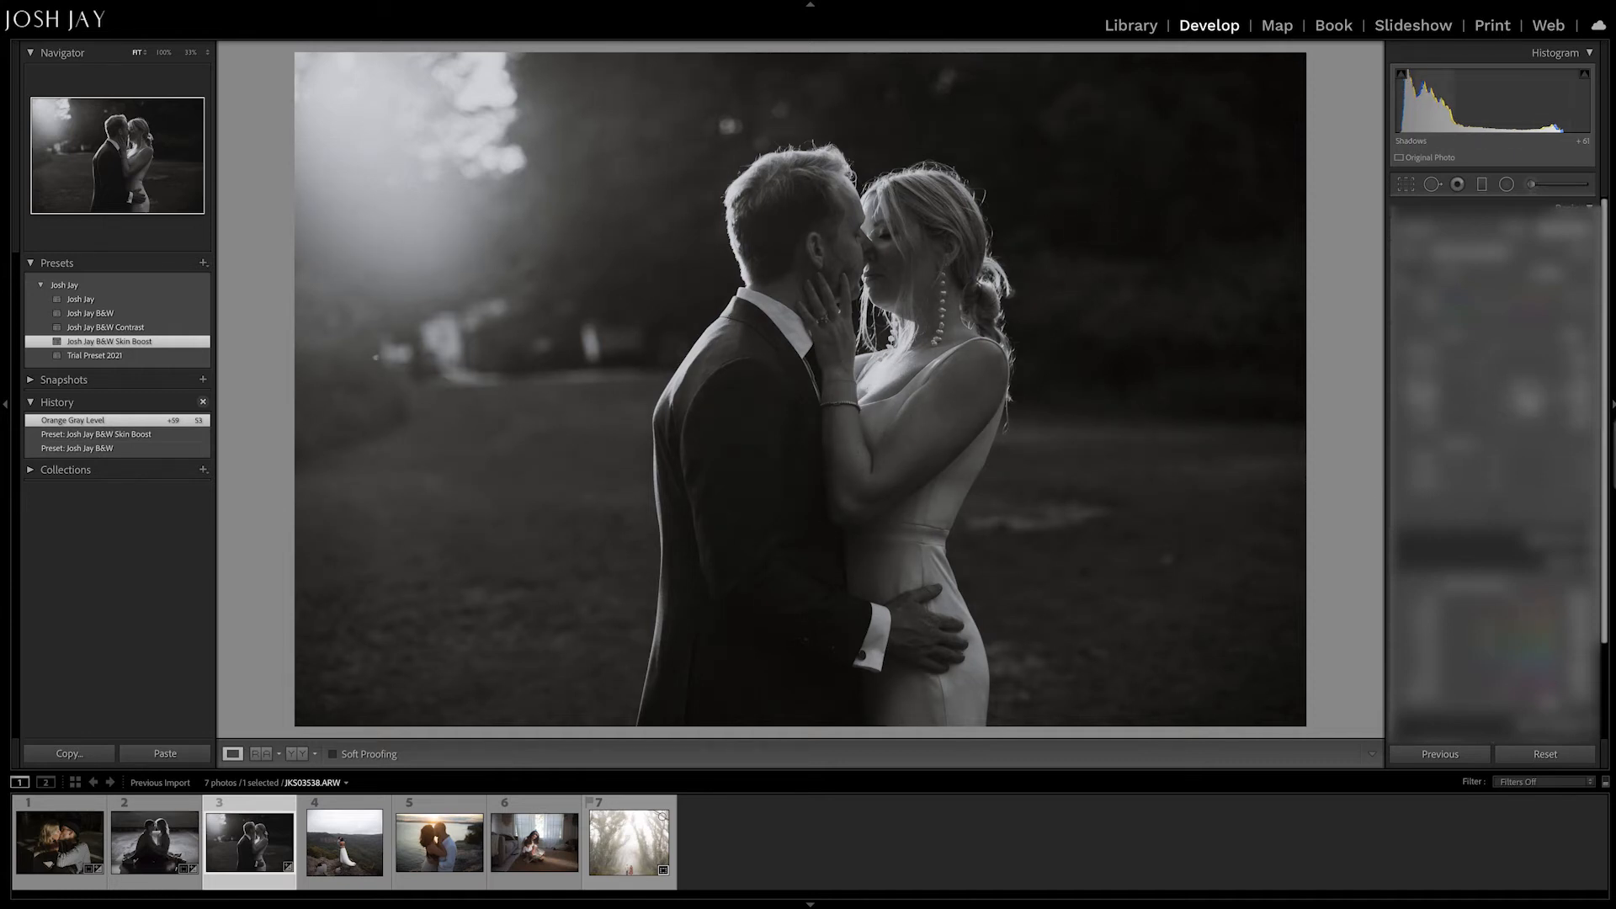
scroll(1521, 485, "down", 1)
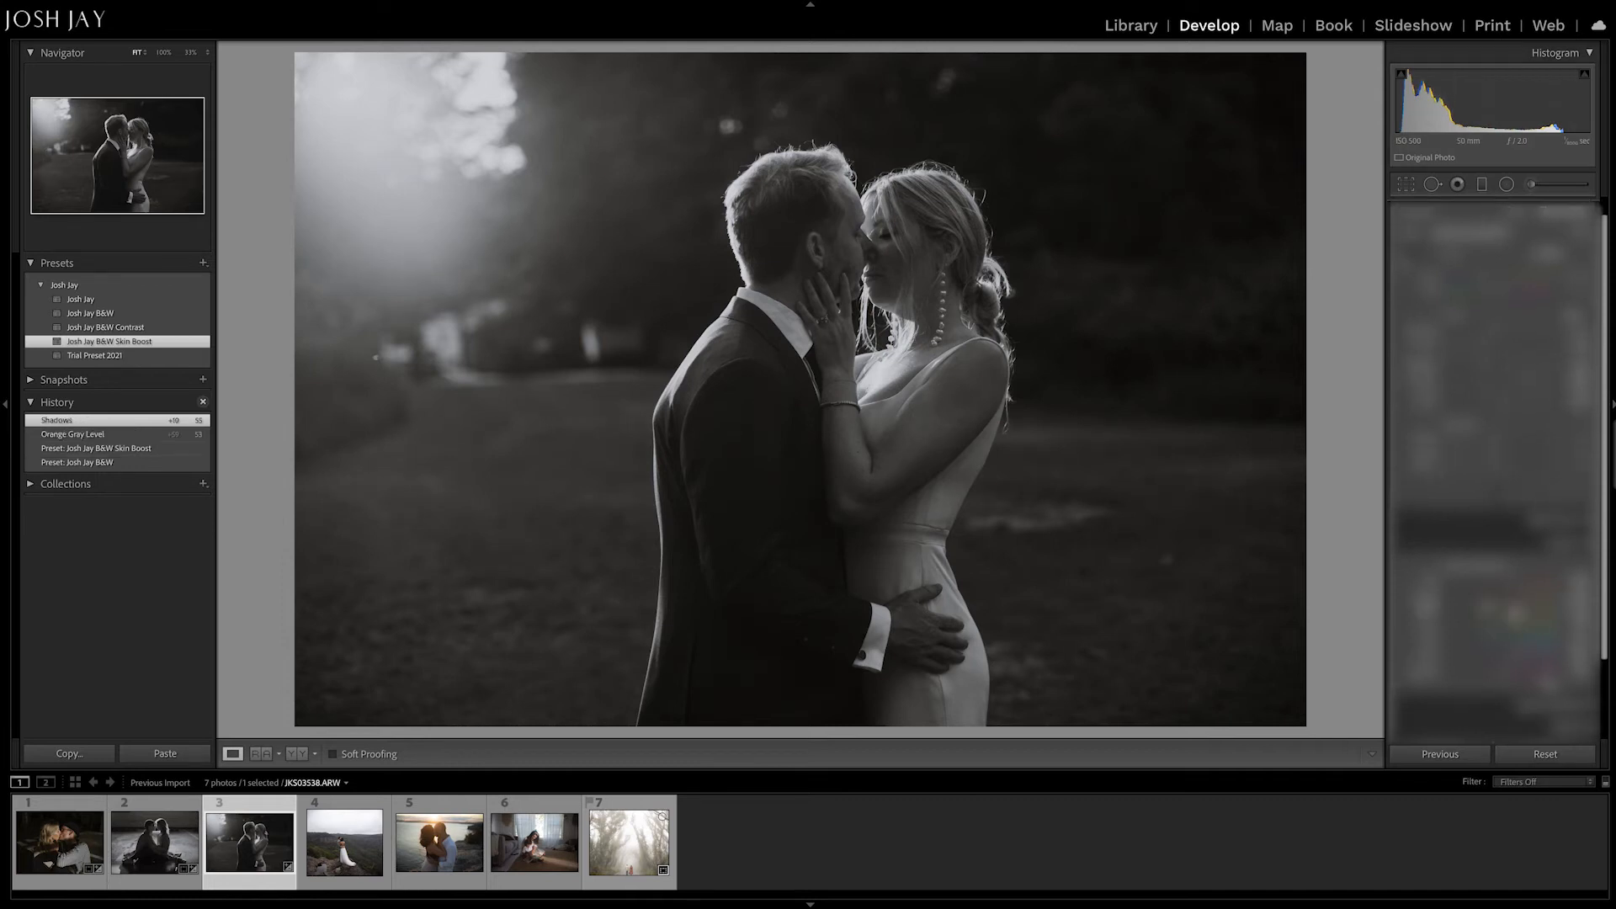
left_click_drag(1486, 625, 1507, 626)
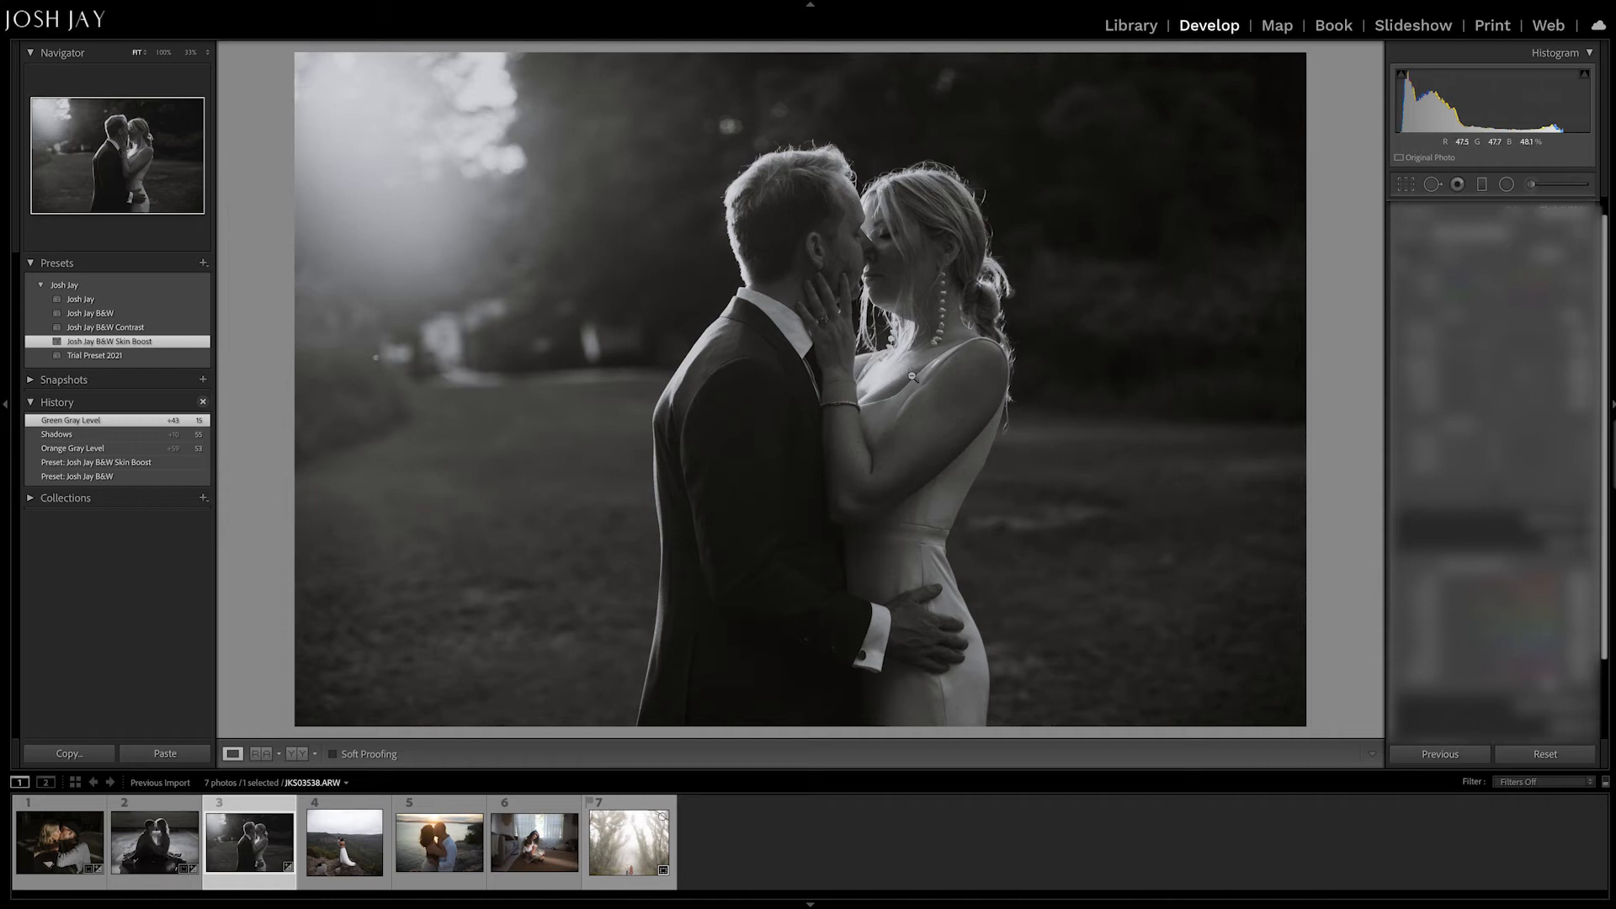
Step: Crop the third photo to a less wide aspect ratio, trimming the empty background beside and above the couple
key("r")
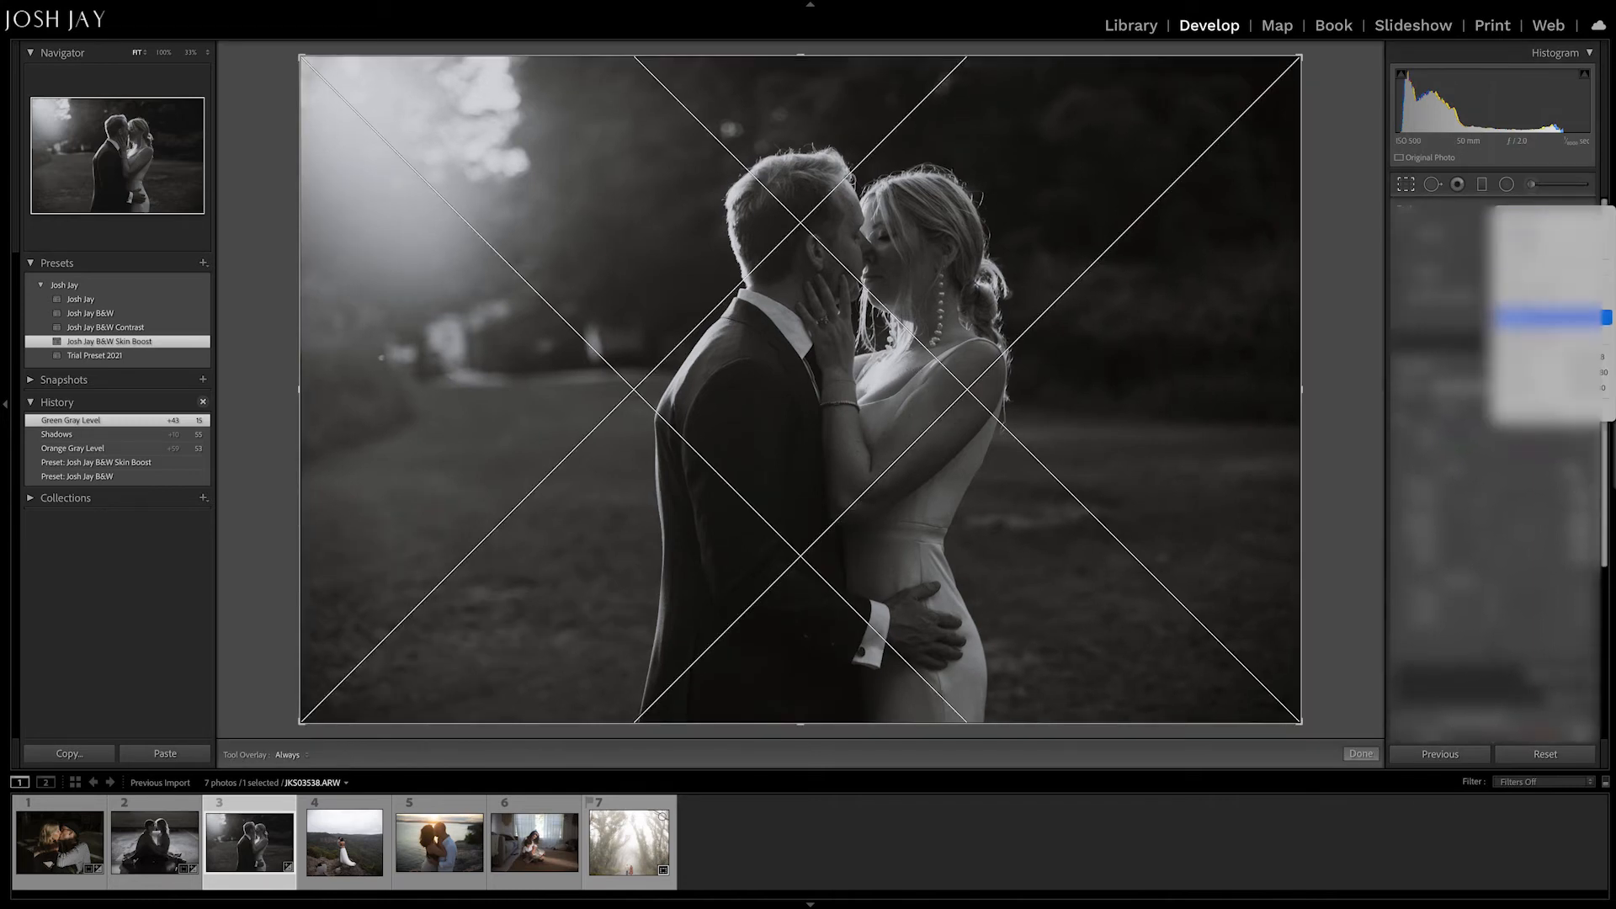
left_click(1549, 317)
left_click_drag(1024, 288, 991, 289)
left_click_drag(800, 57, 799, 78)
left_click_drag(857, 205, 831, 205)
key("Return")
Step: Tighten the third photo's crop from its upper edge and nudge the framing around the couple
key("r")
left_click_drag(775, 73, 775, 77)
left_click_drag(811, 162, 803, 161)
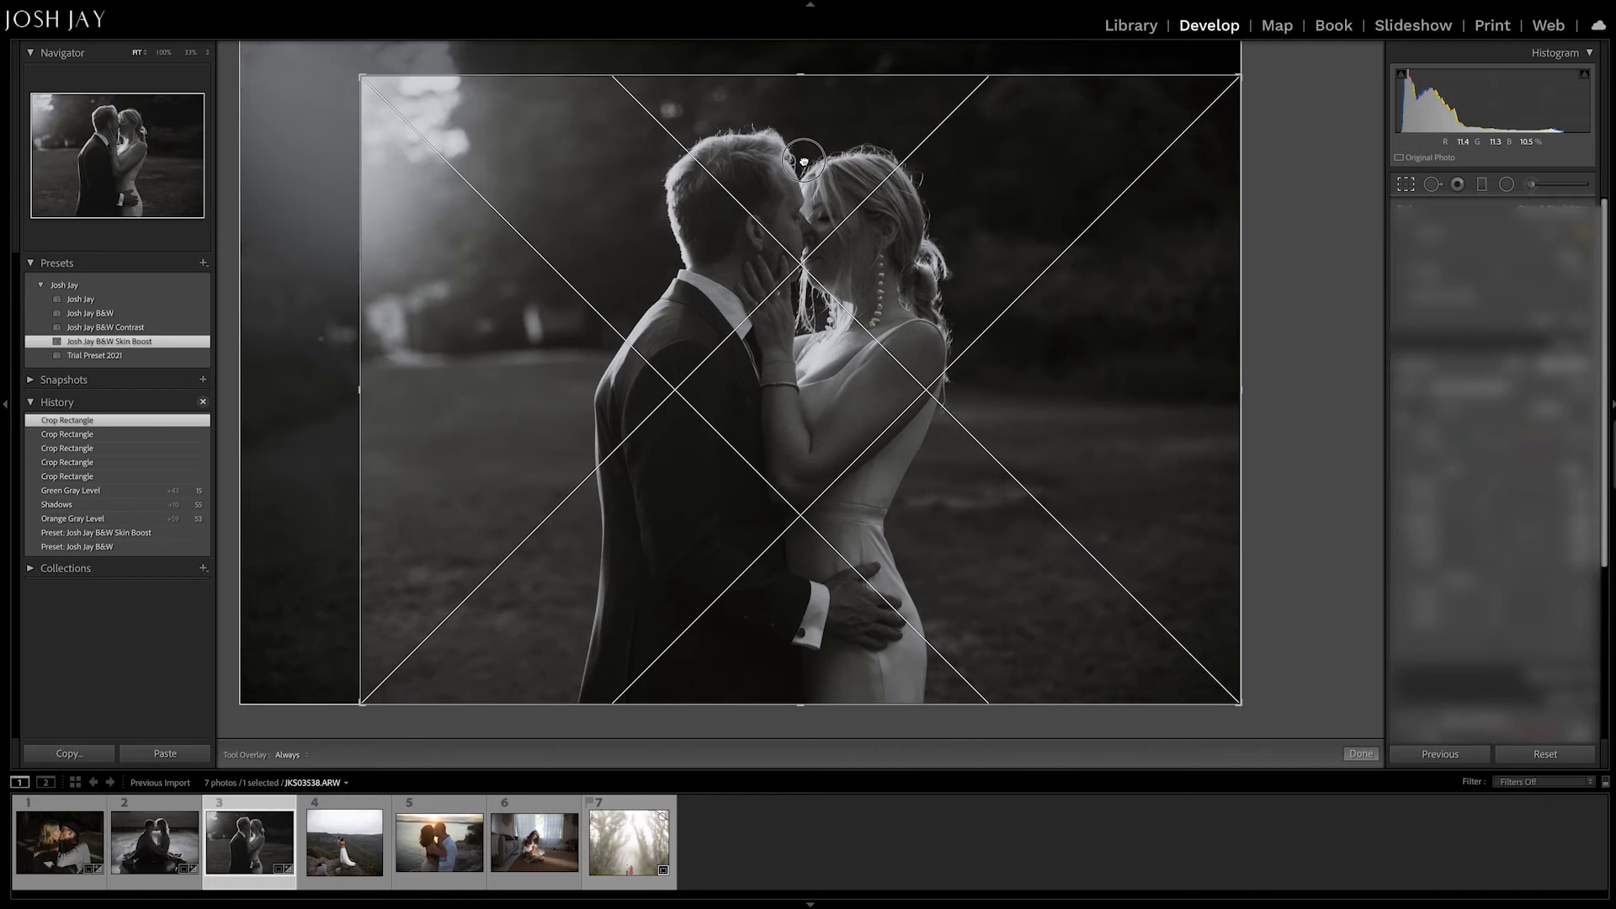
key("Return")
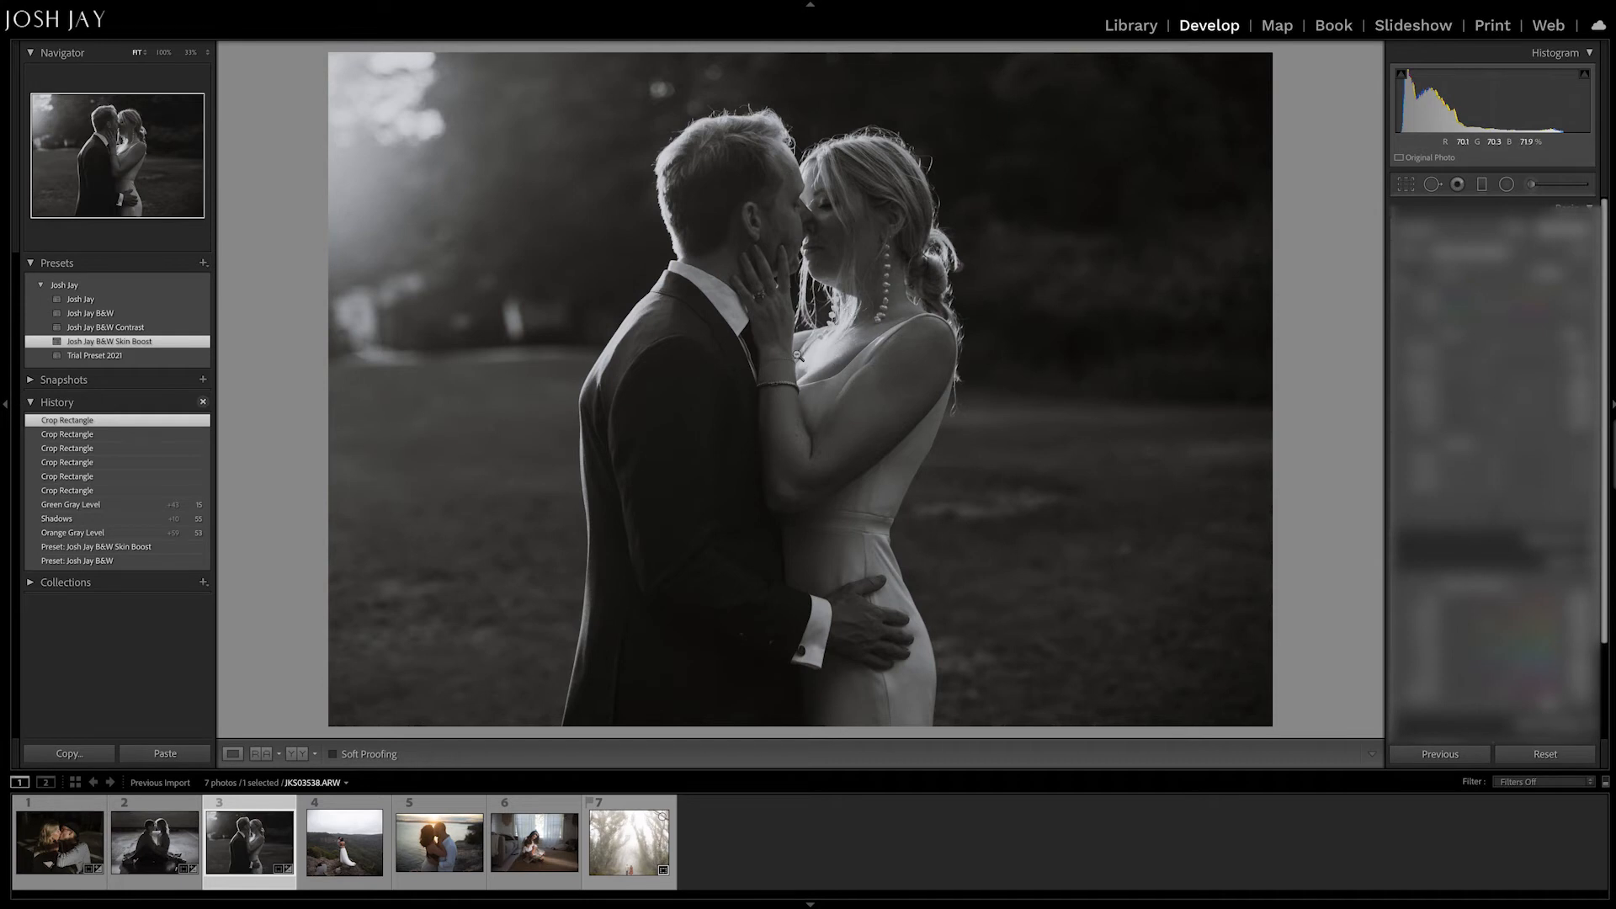
key("r")
left_click_drag(1114, 412, 1116, 412)
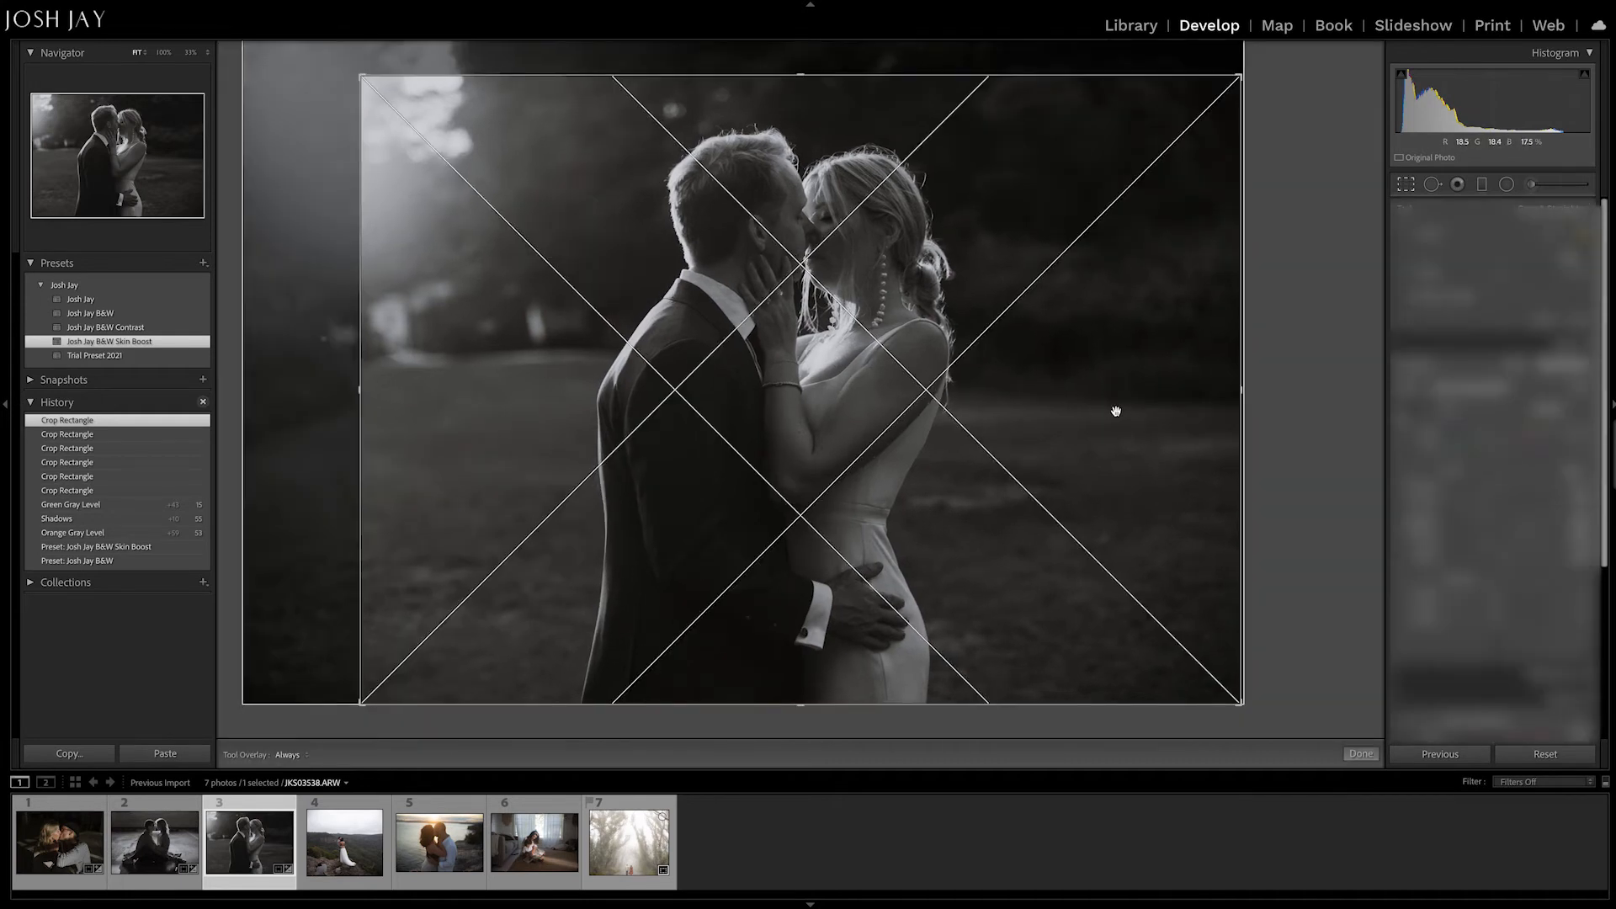
key("r")
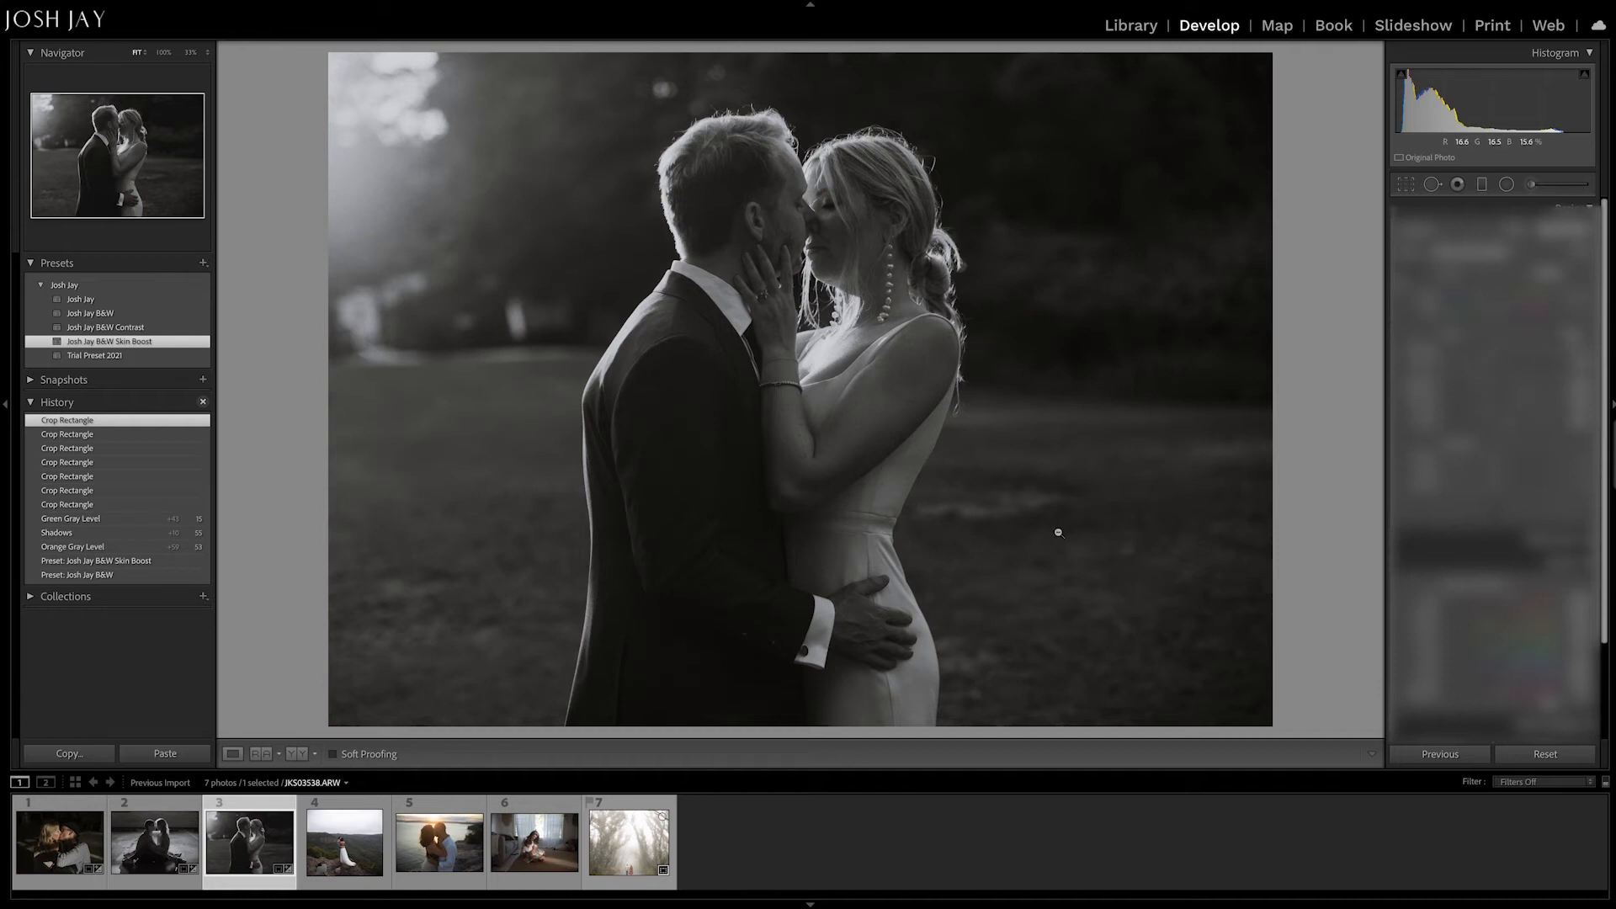
Step: Apply the Josh Jay preset to the fourth photo of the couple on the cliff and set its temperature to about 6.6K
left_click(328, 833)
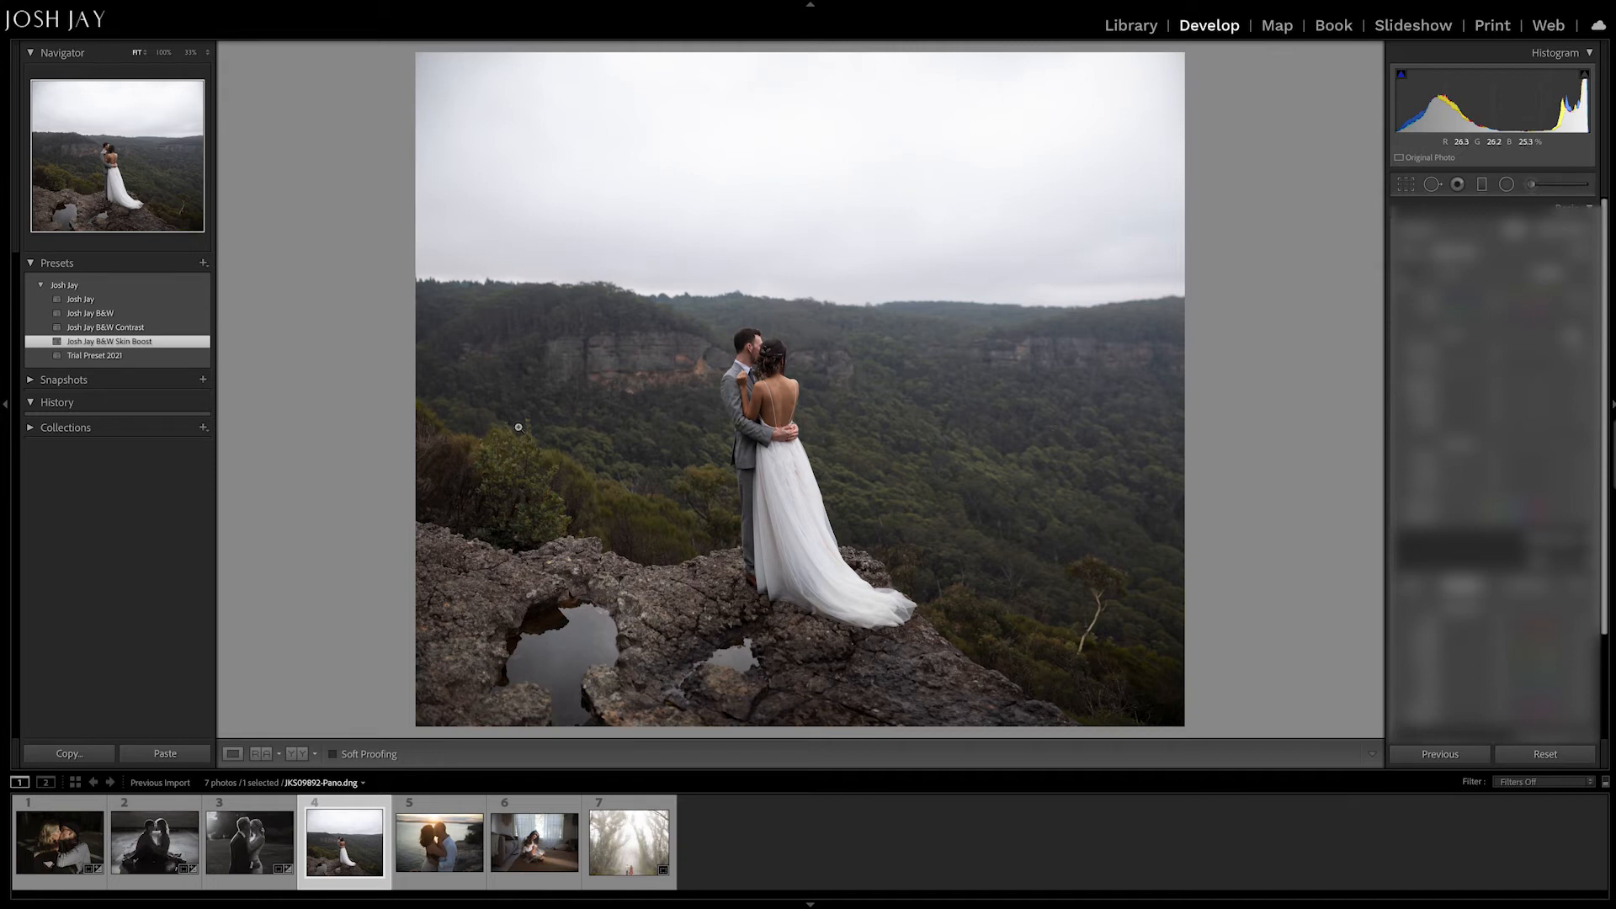
left_click(201, 301)
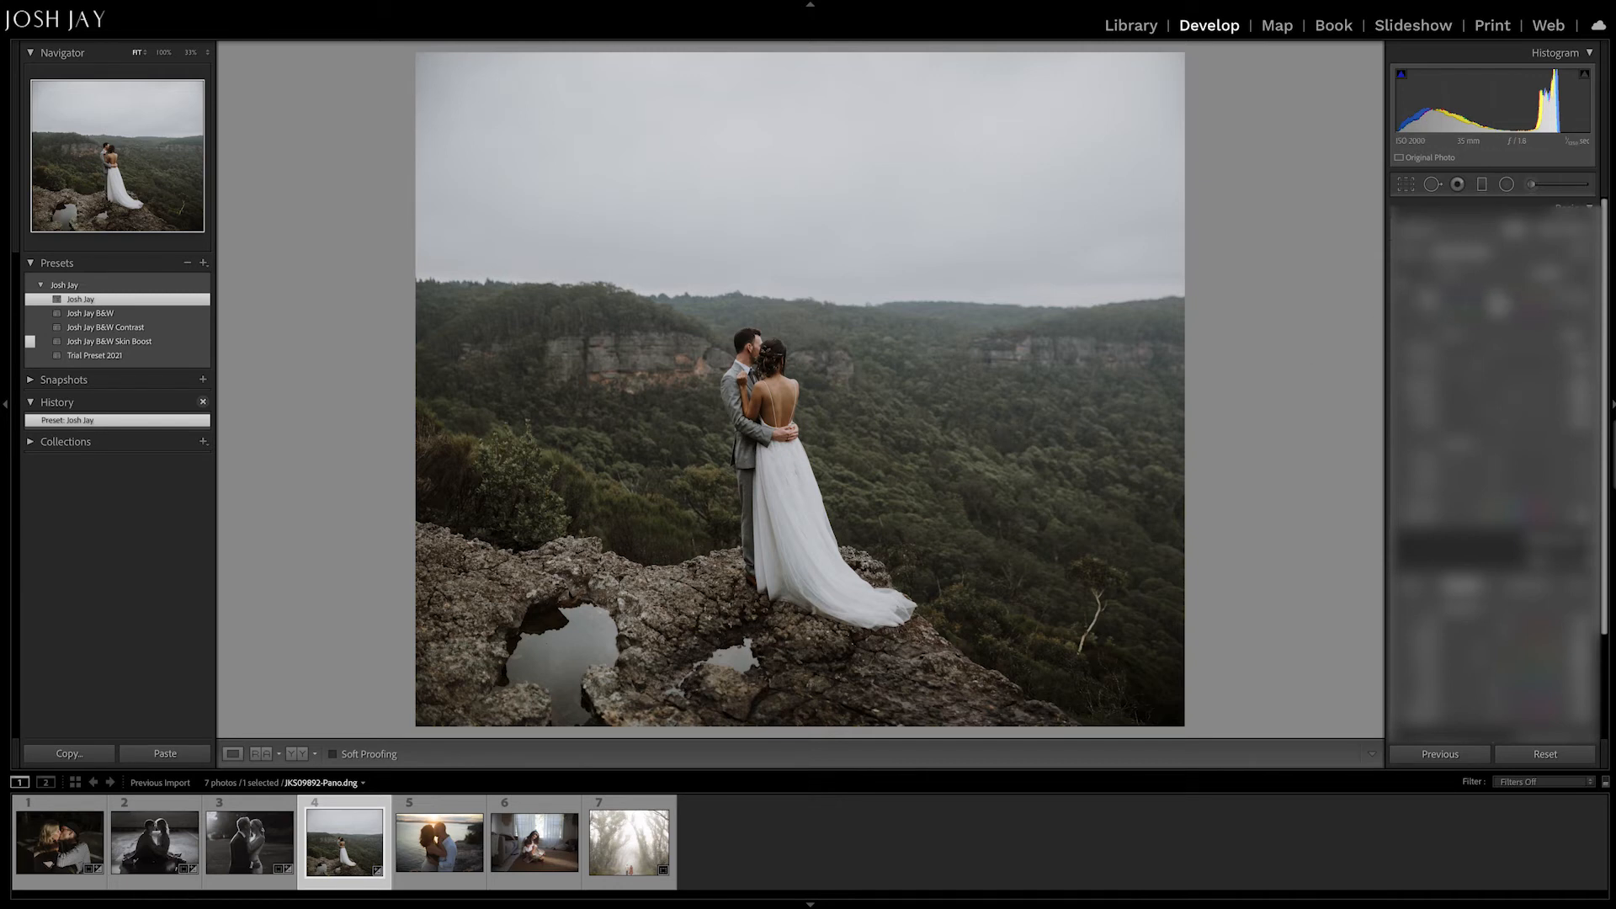
left_click(1495, 301)
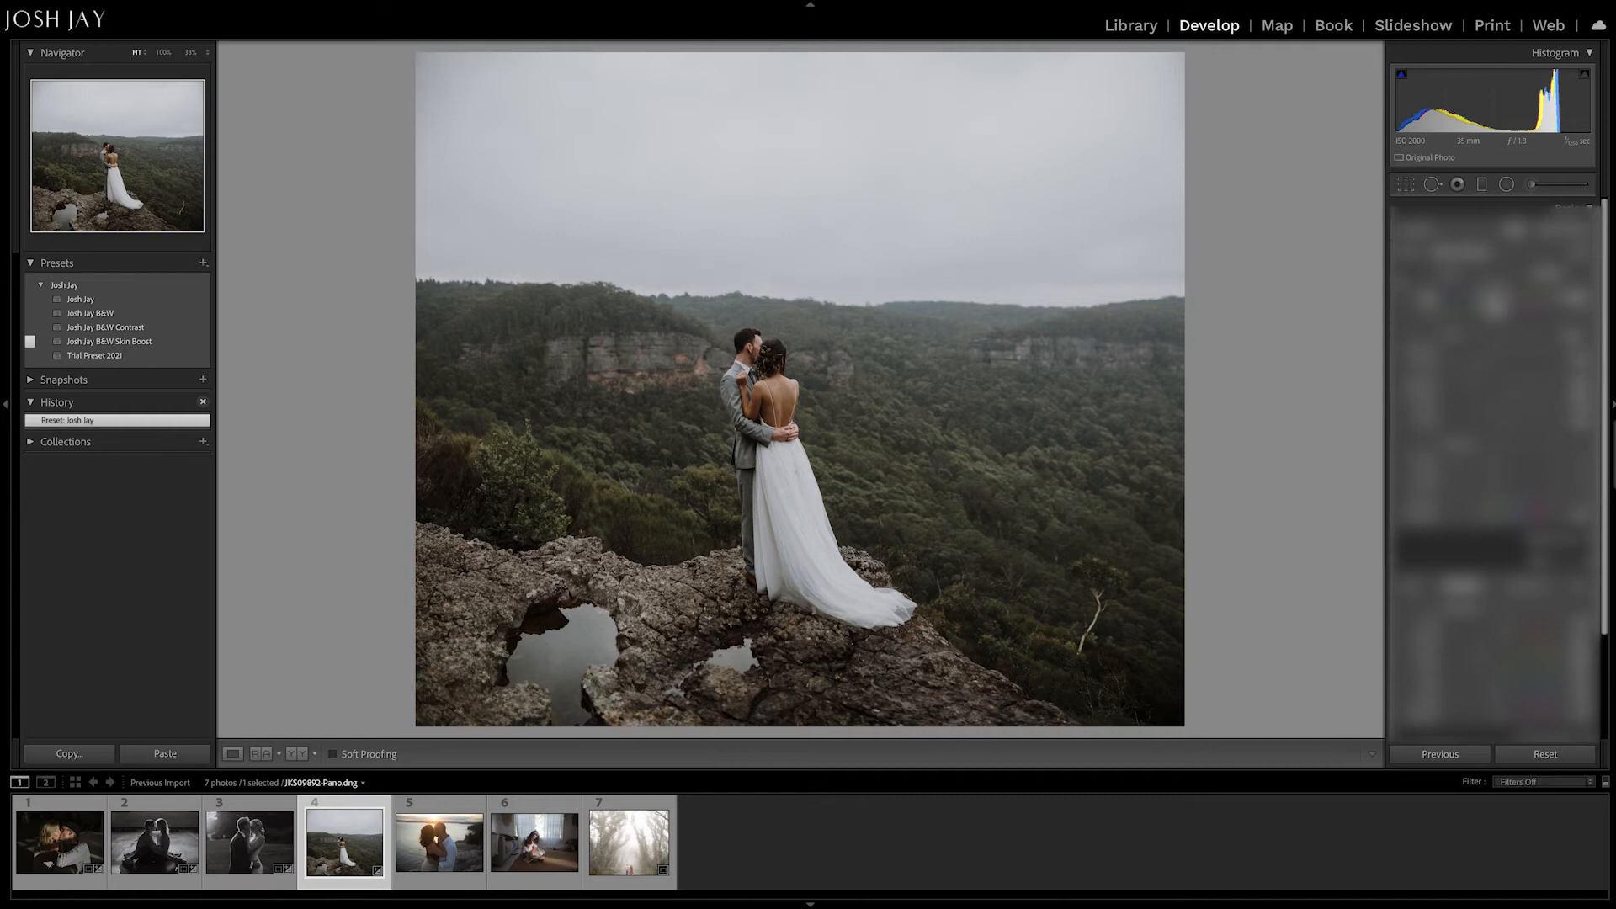
left_click_drag(1491, 301, 1441, 310)
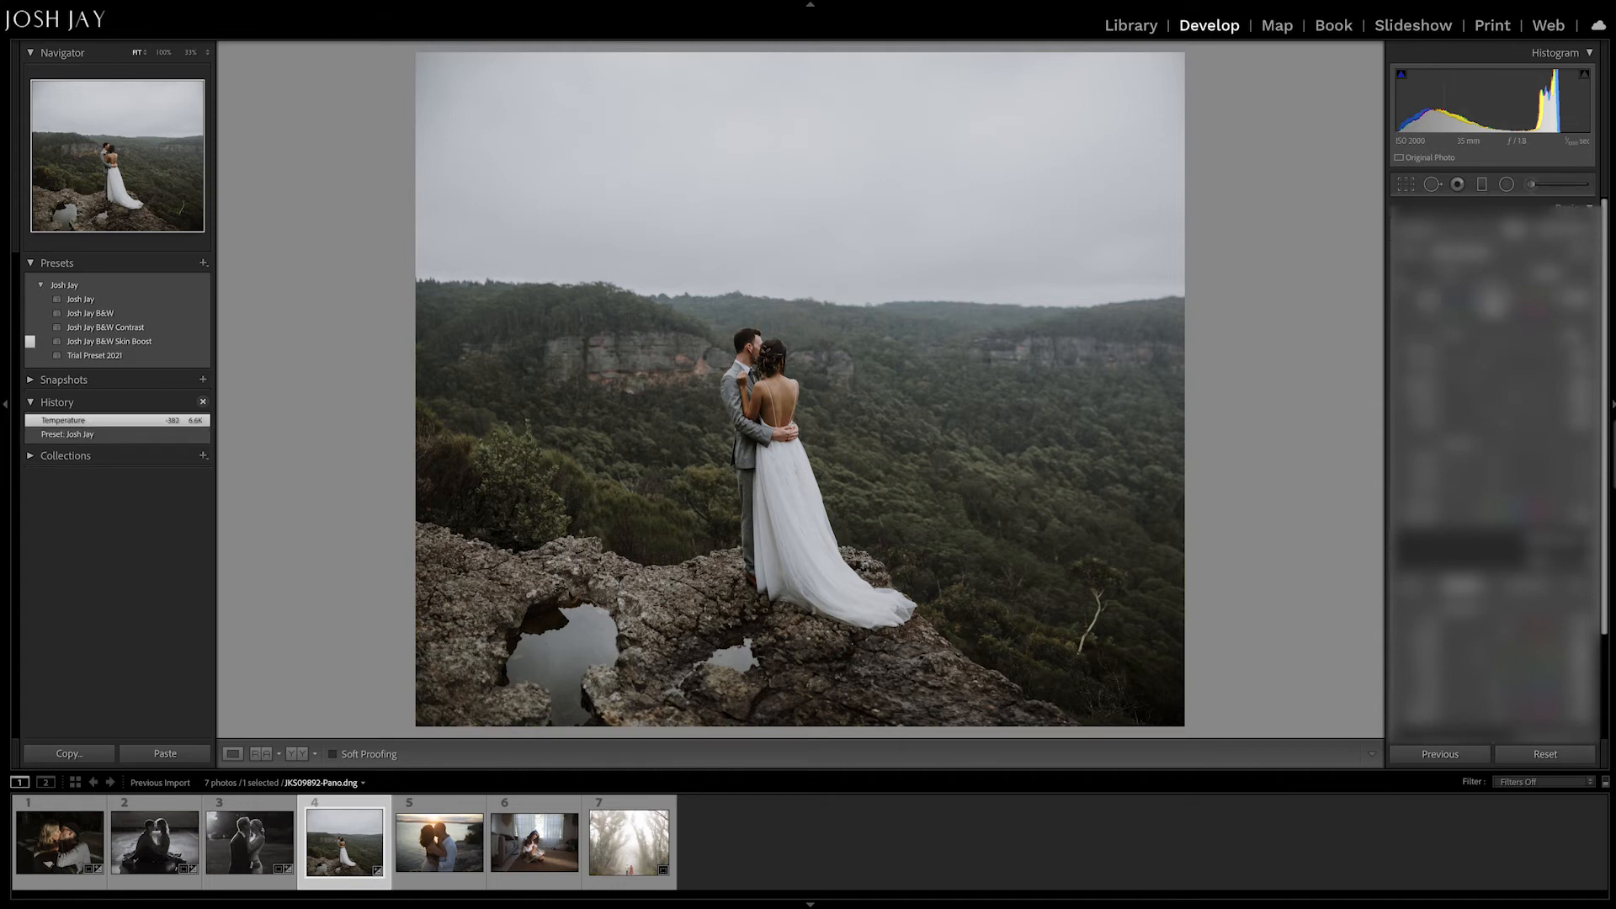
left_click_drag(1494, 303, 1492, 303)
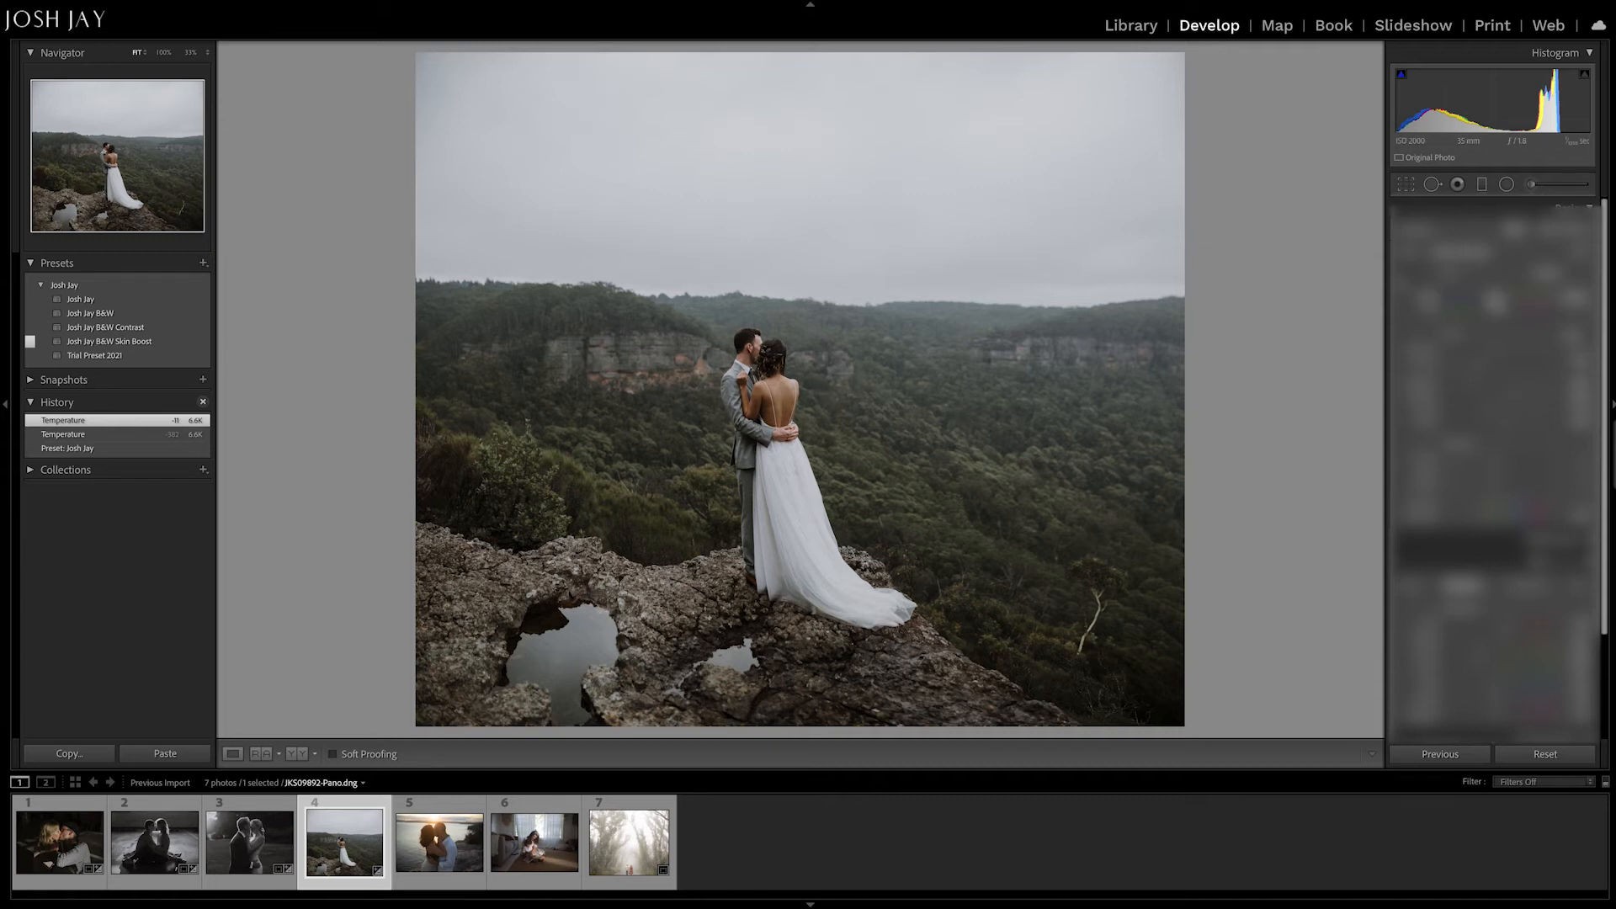
left_click_drag(1502, 300, 1506, 300)
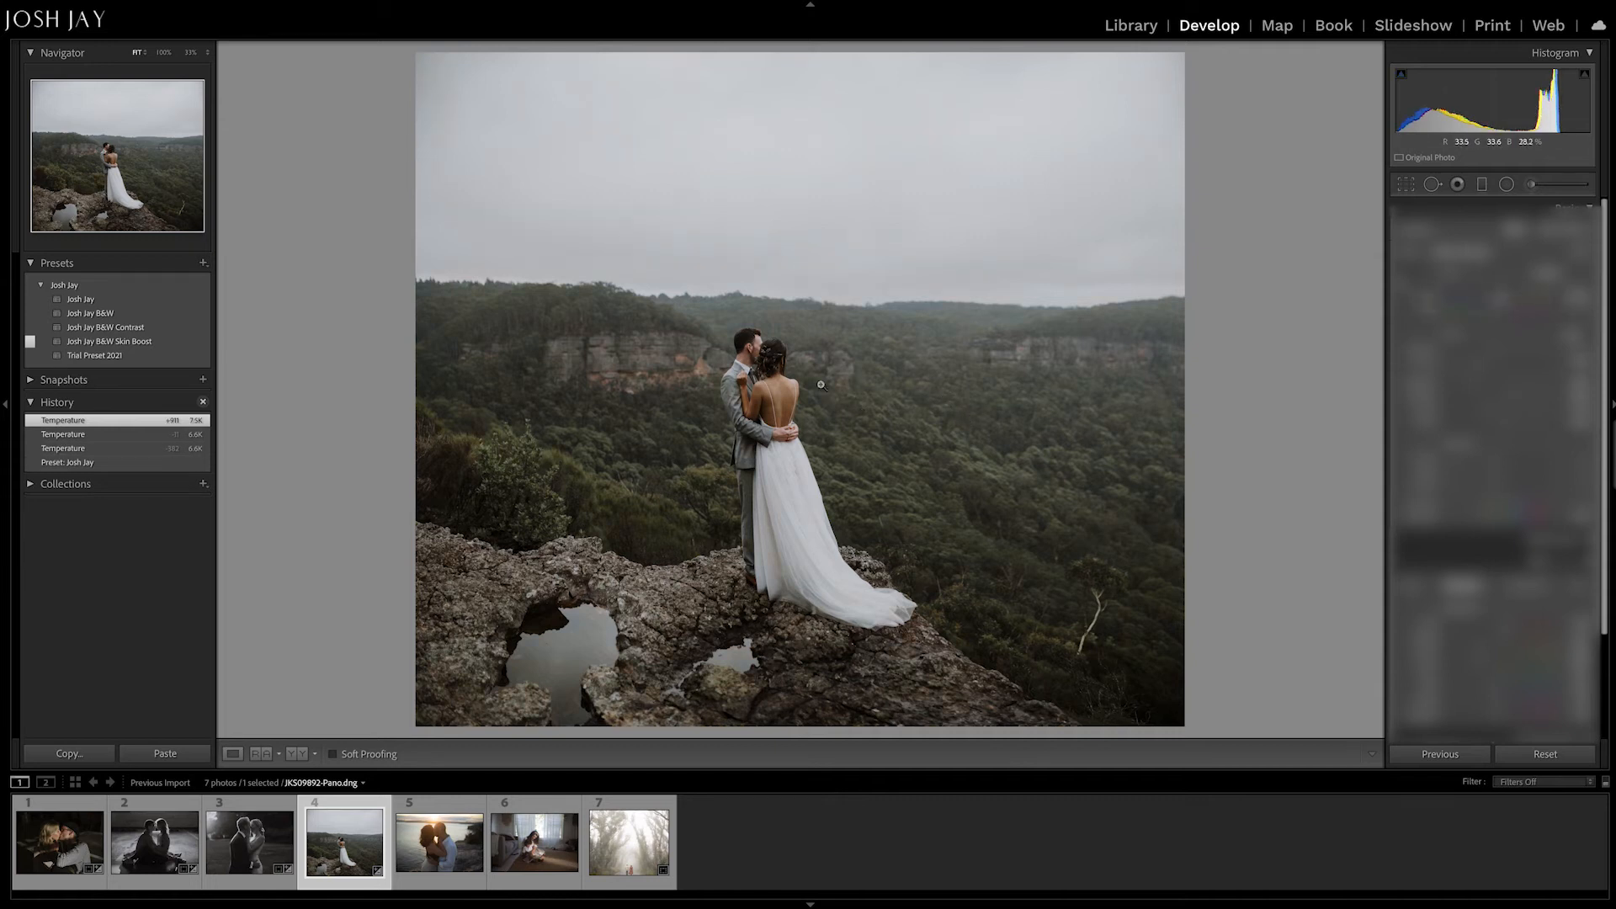
key("ctrl+z")
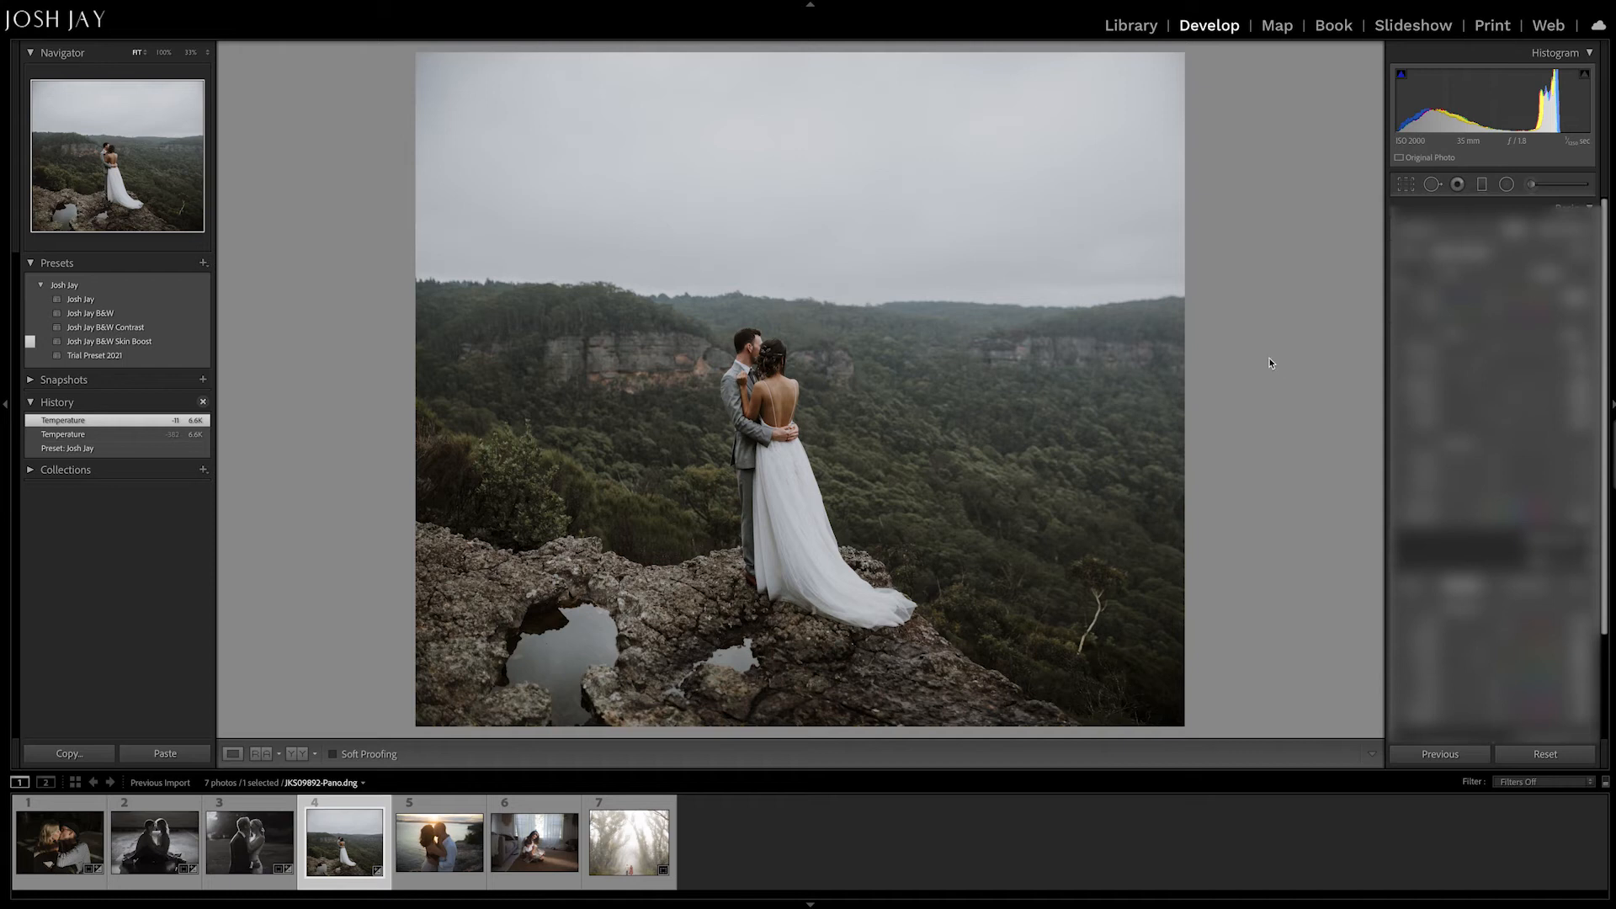
Step: Crop the fourth photo to a wider landscape ratio, trimming most of the sky and a strip of foreground rock
left_click(1405, 184)
left_click(1541, 239)
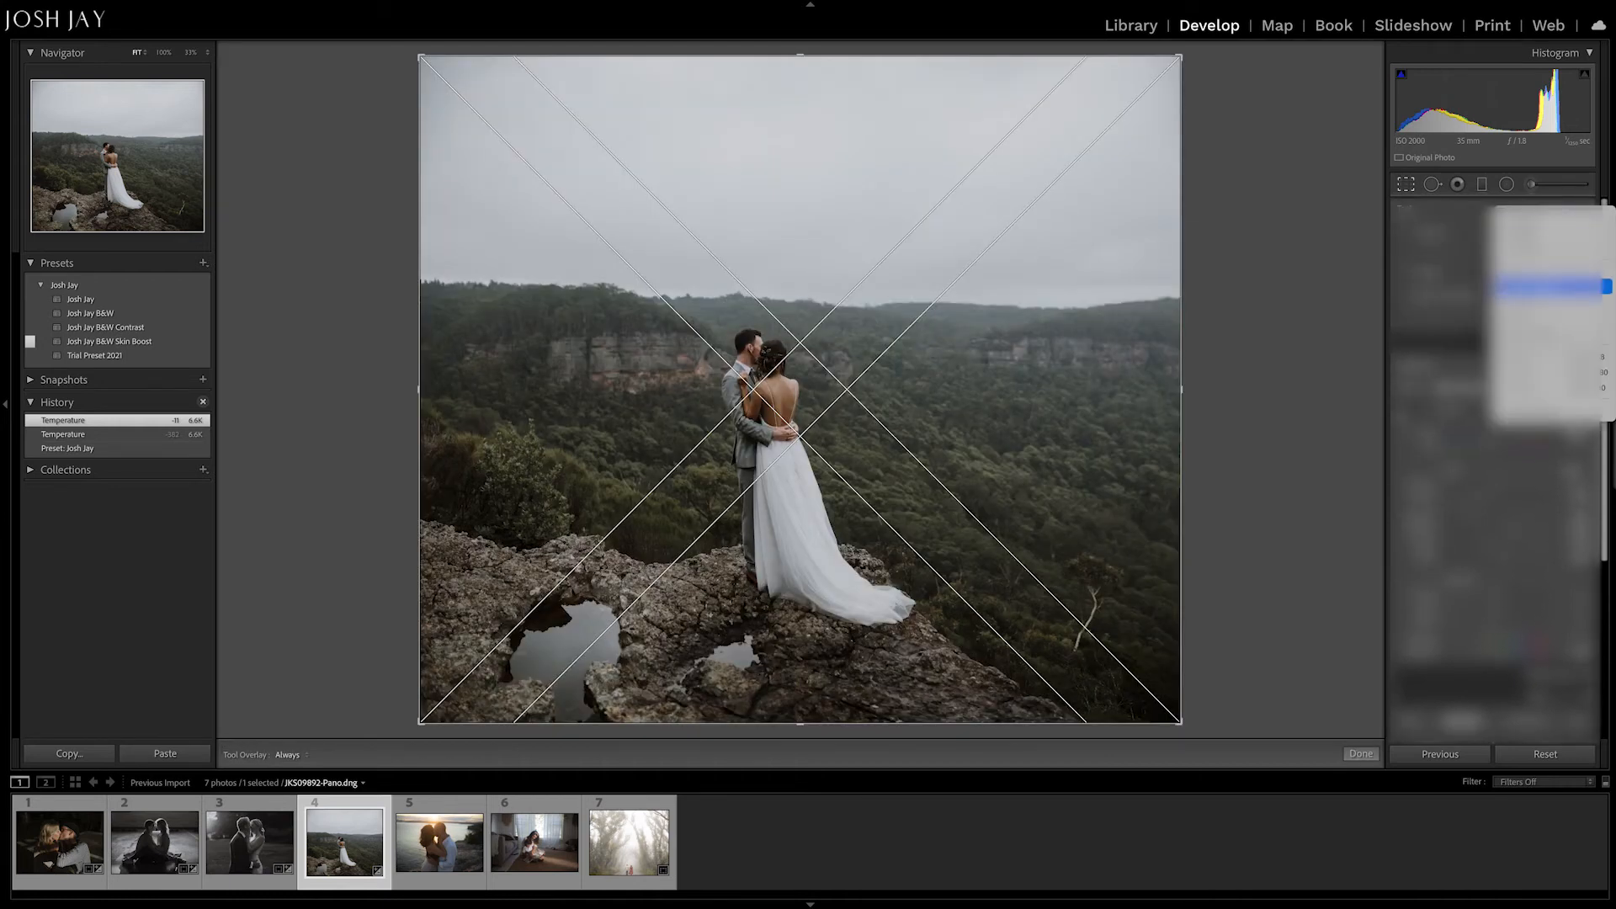
left_click(1549, 317)
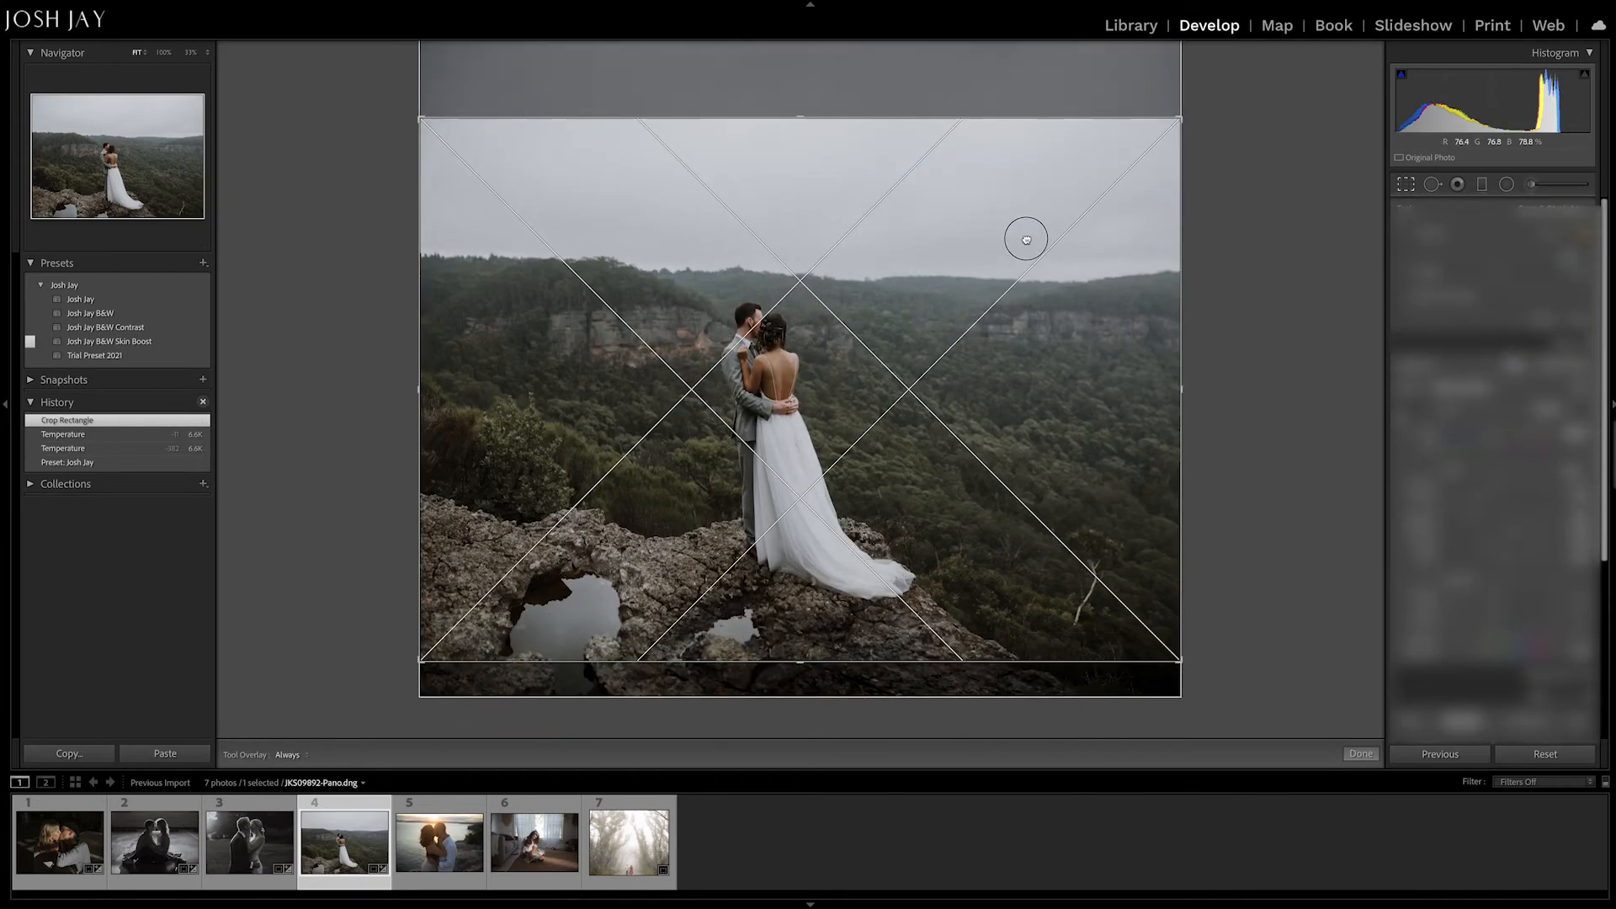
left_click_drag(1171, 122, 1160, 132)
left_click_drag(1084, 203, 1103, 186)
key("Return")
key("r")
key("Return")
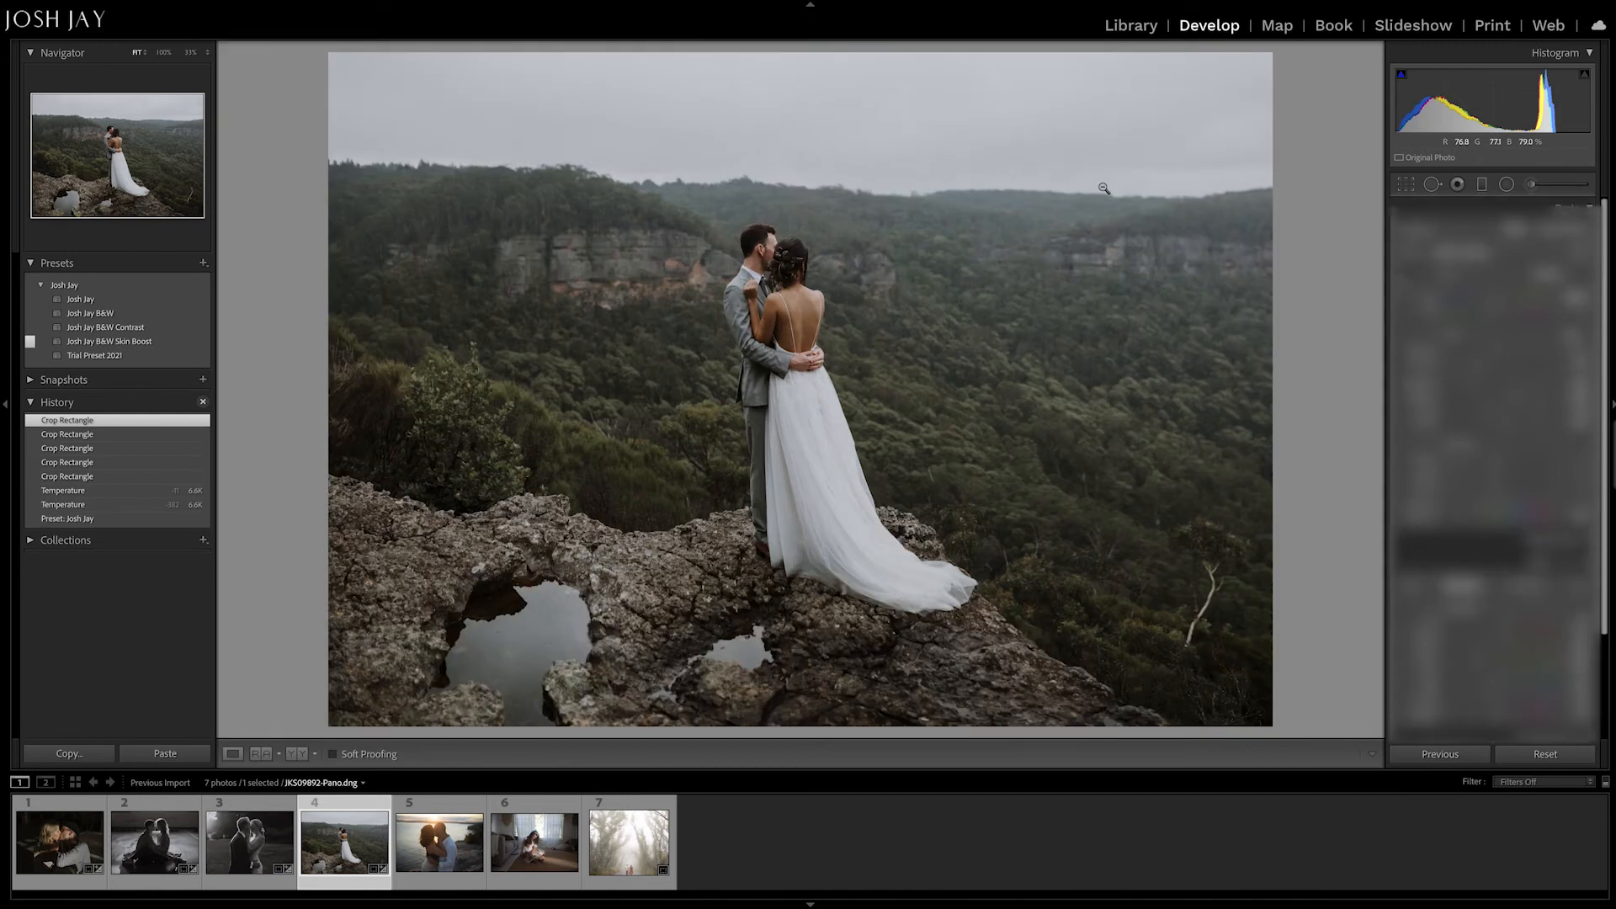
Step: Straighten the fourth photo's horizon with a crop angle of 0.29
key("r")
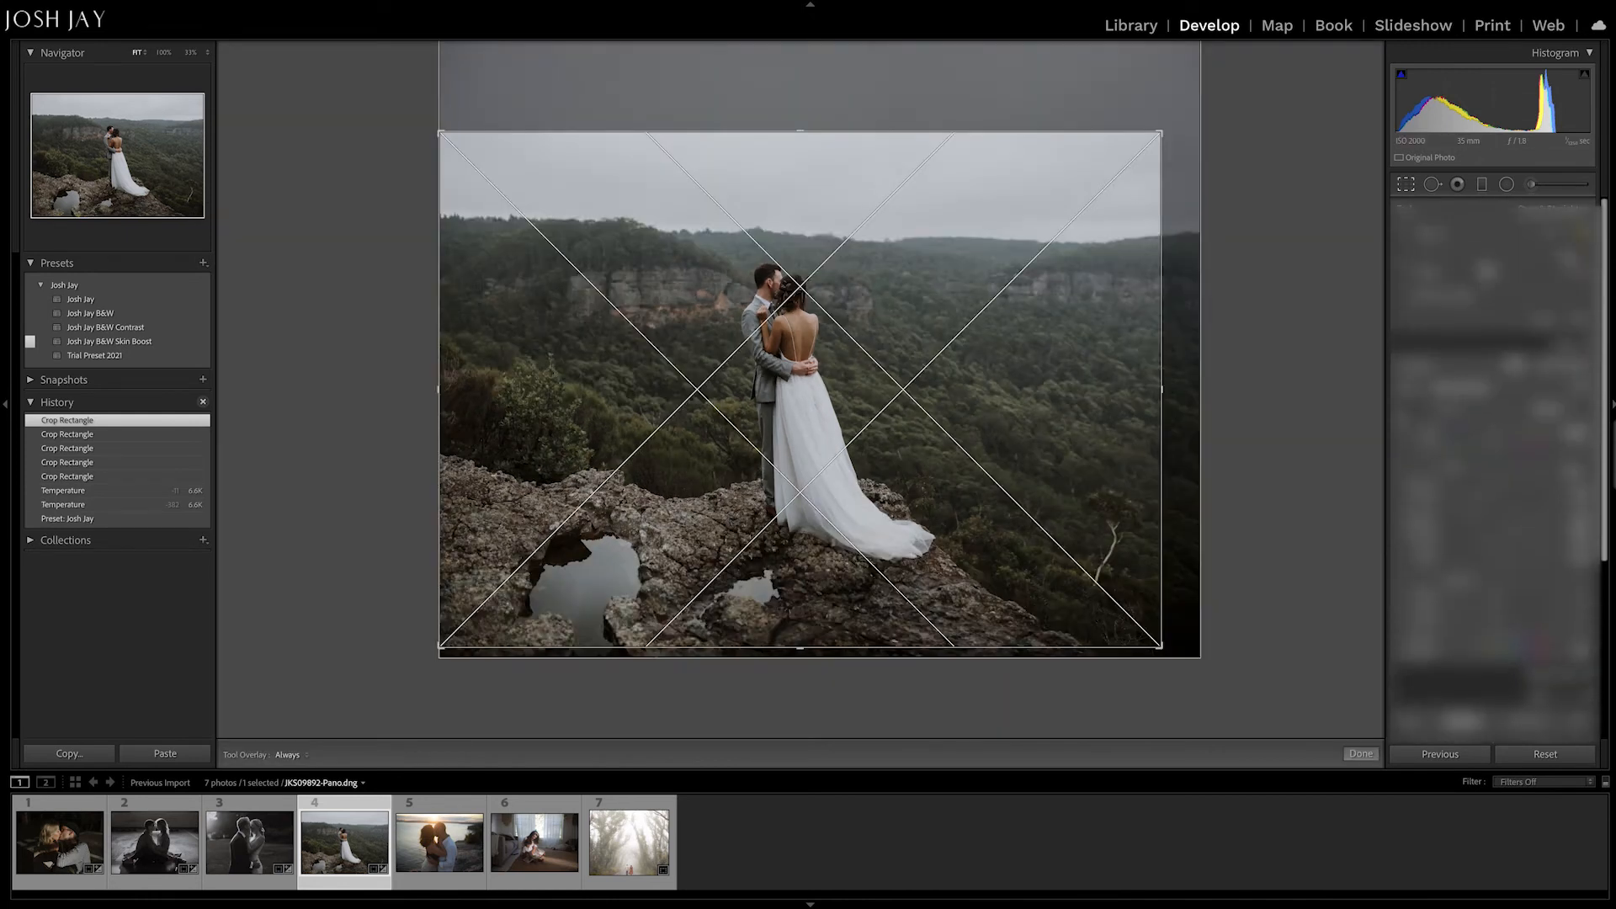
key("o")
left_click_drag(1502, 277, 1499, 276)
key("Return")
key("r")
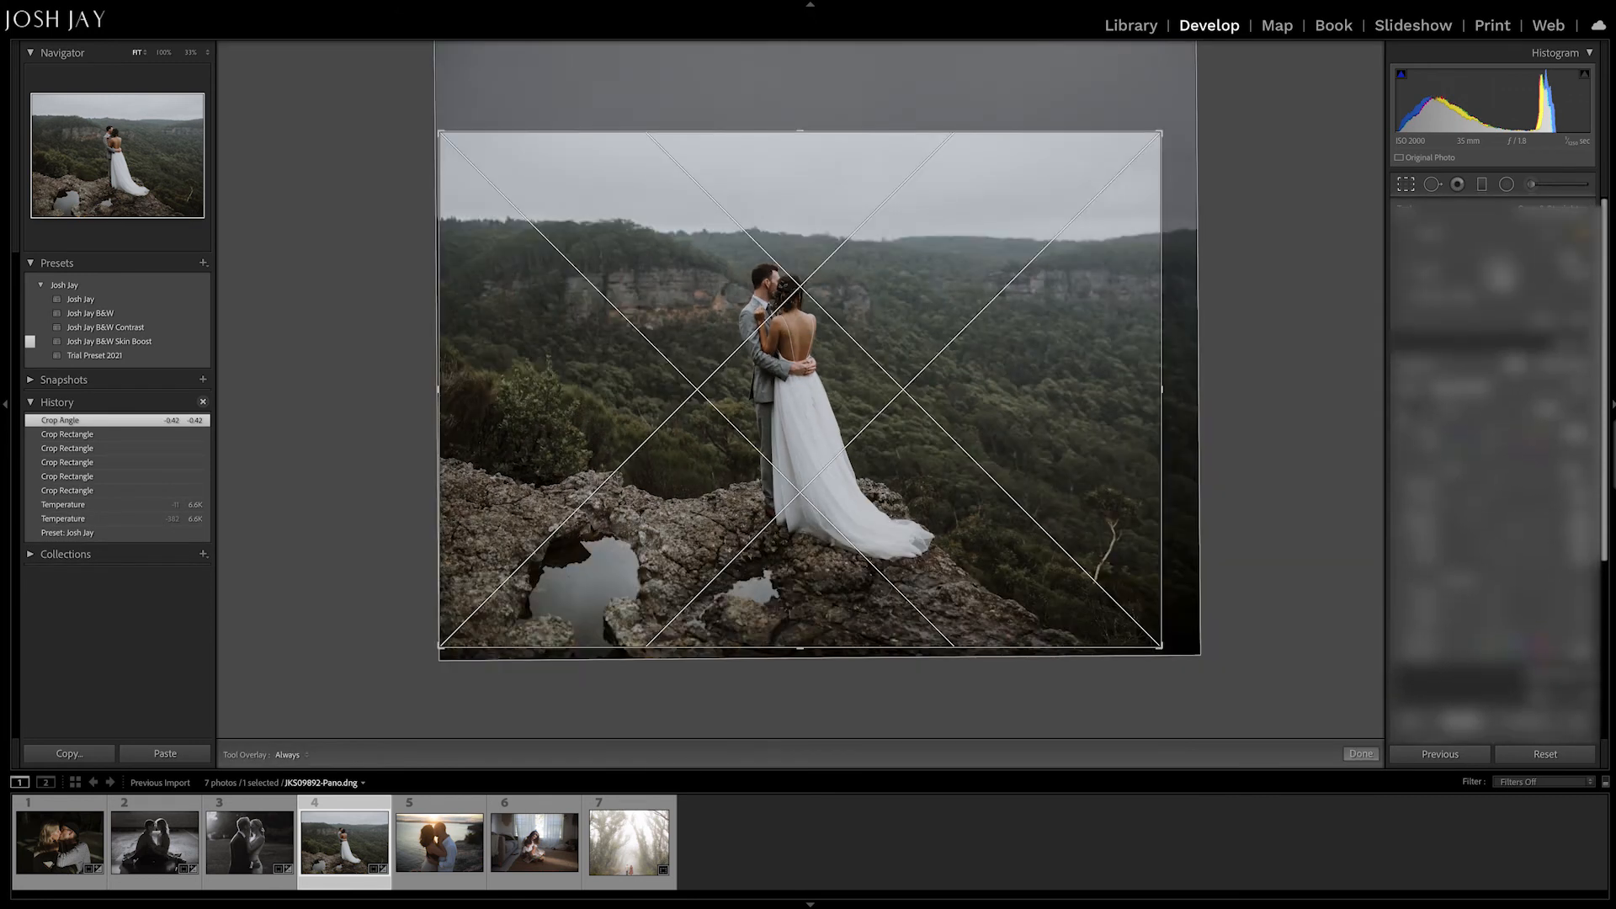
left_click_drag(1499, 277, 1503, 277)
key("Return")
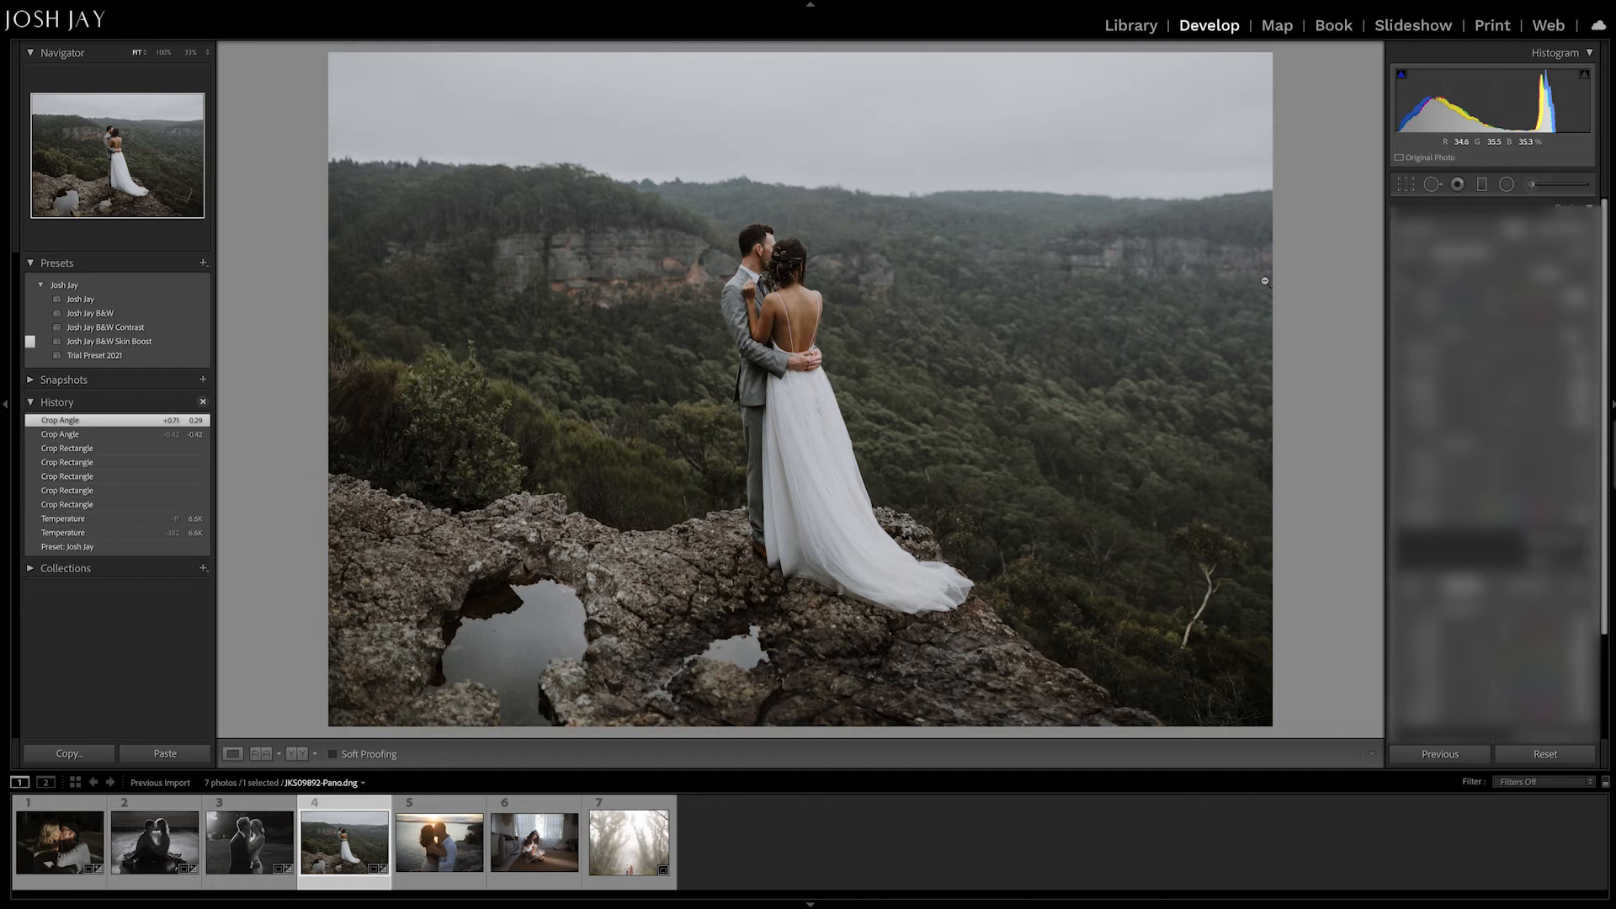
Step: Shift the fourth photo's orange hue slightly lower while checking the couple's skin tones up close, and reduce its highlights
left_click(804, 318)
left_click(805, 319)
left_click(805, 319)
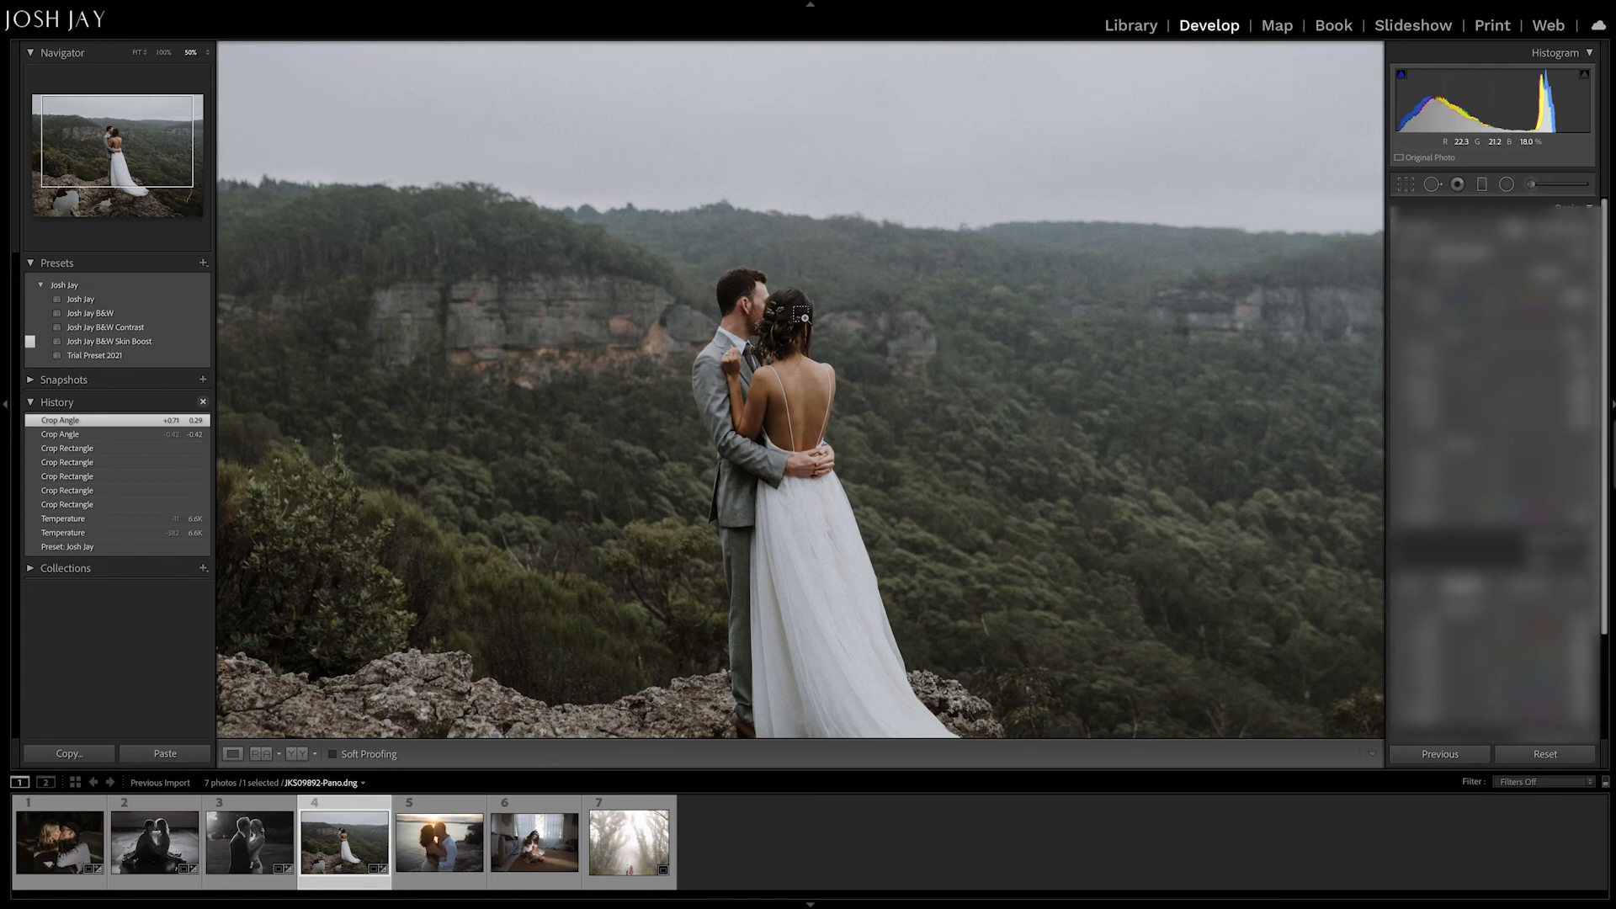
key("ctrl+equal")
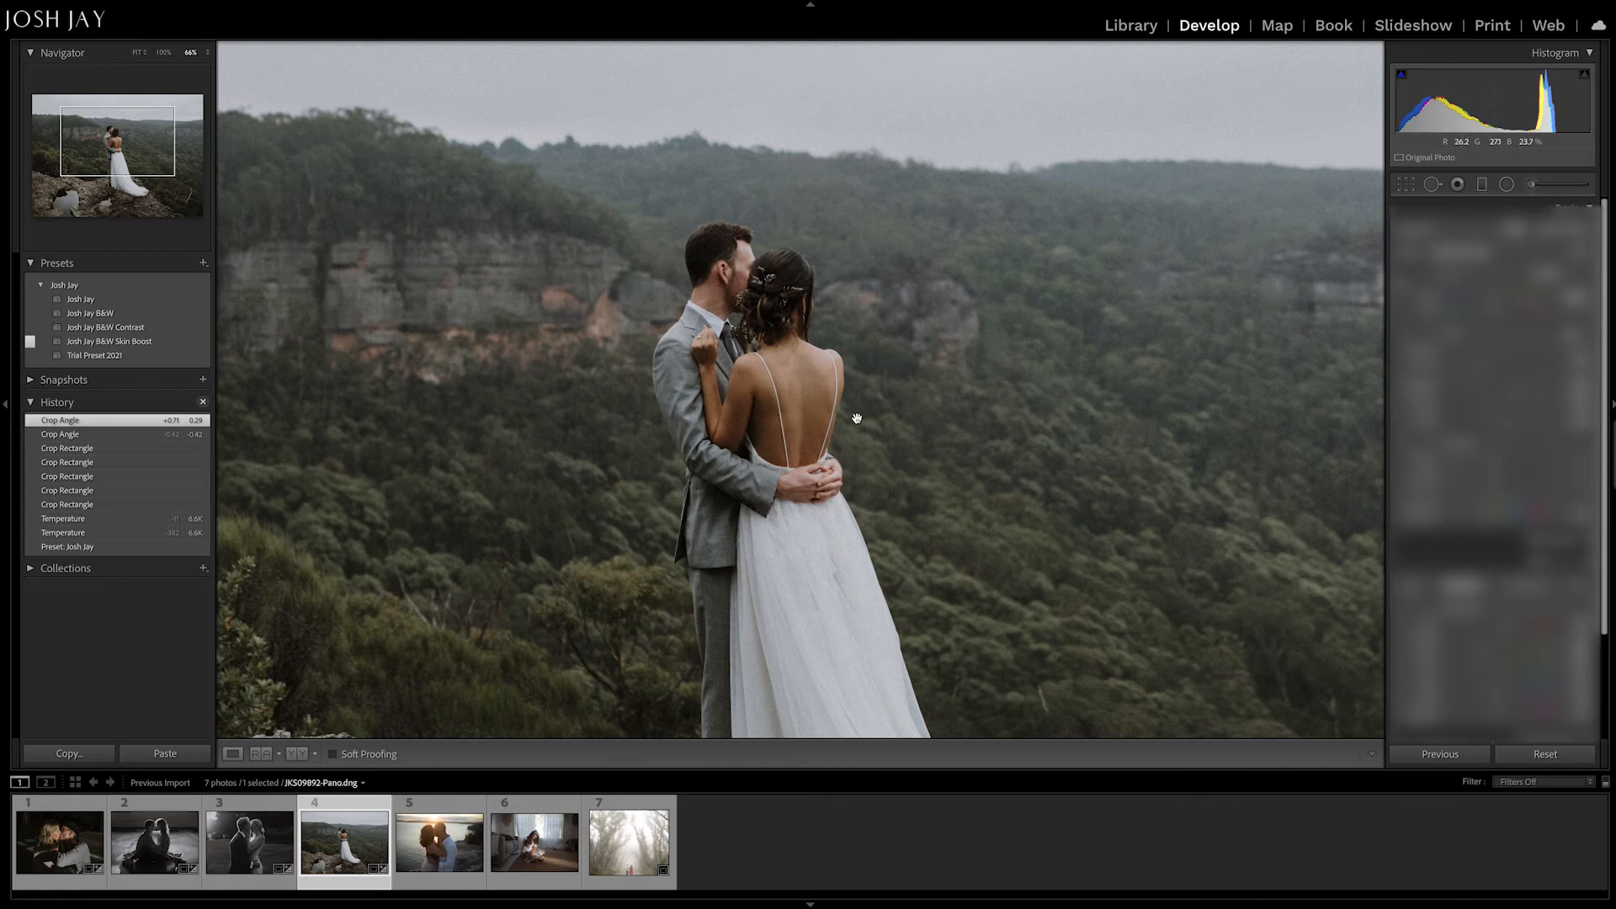
scroll(1493, 379, "down", 1)
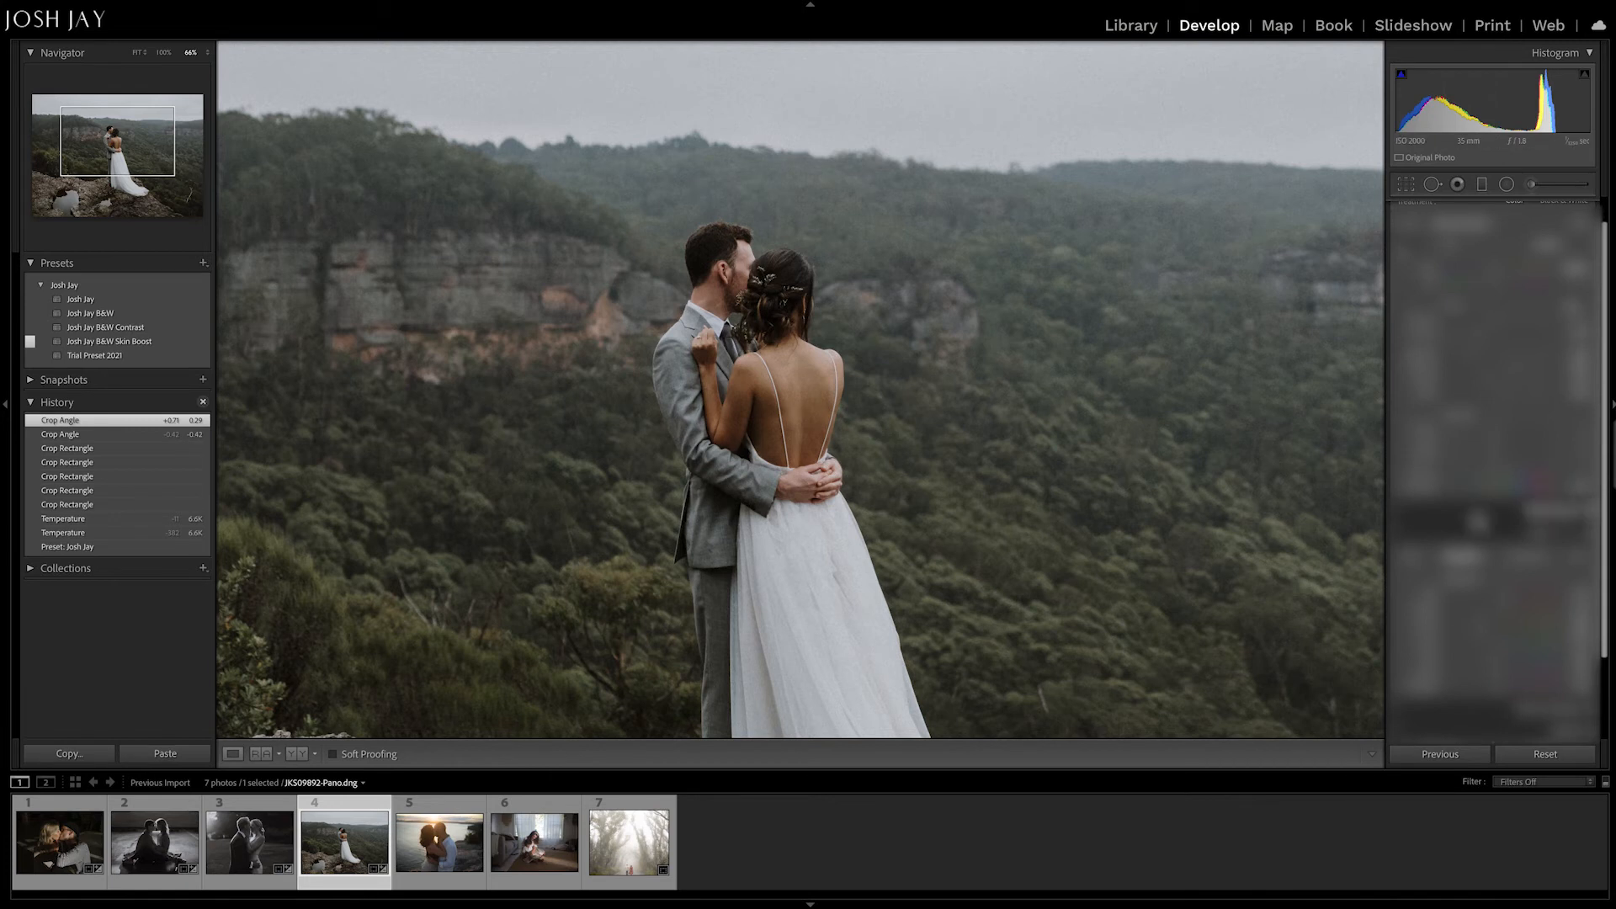
scroll(1494, 471, "down", 3)
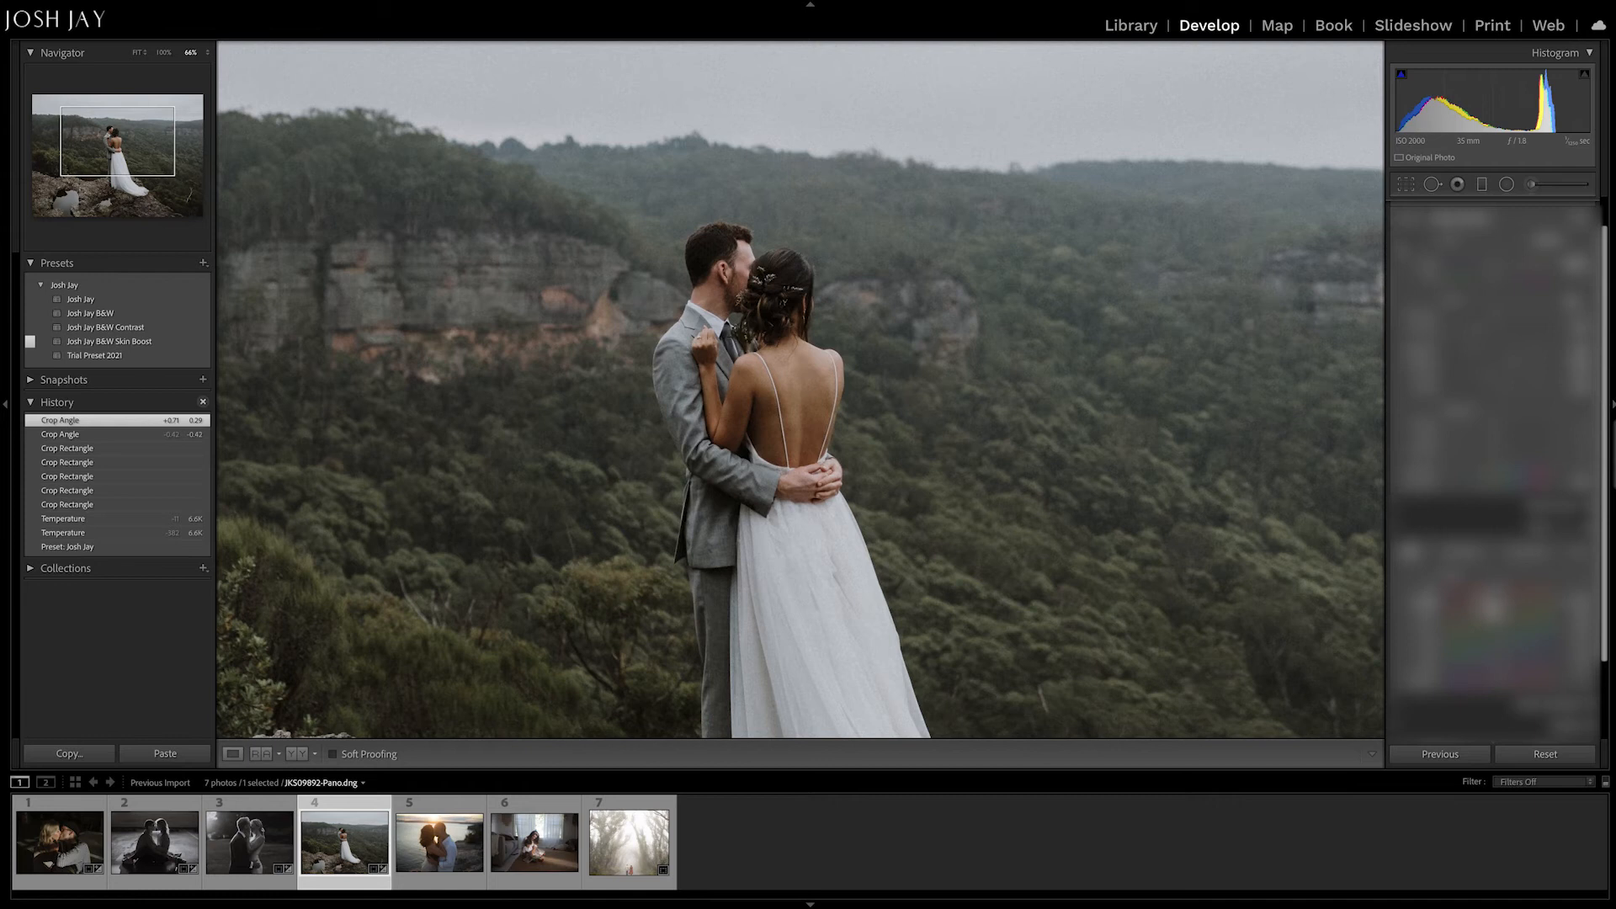
left_click_drag(1490, 606, 1481, 606)
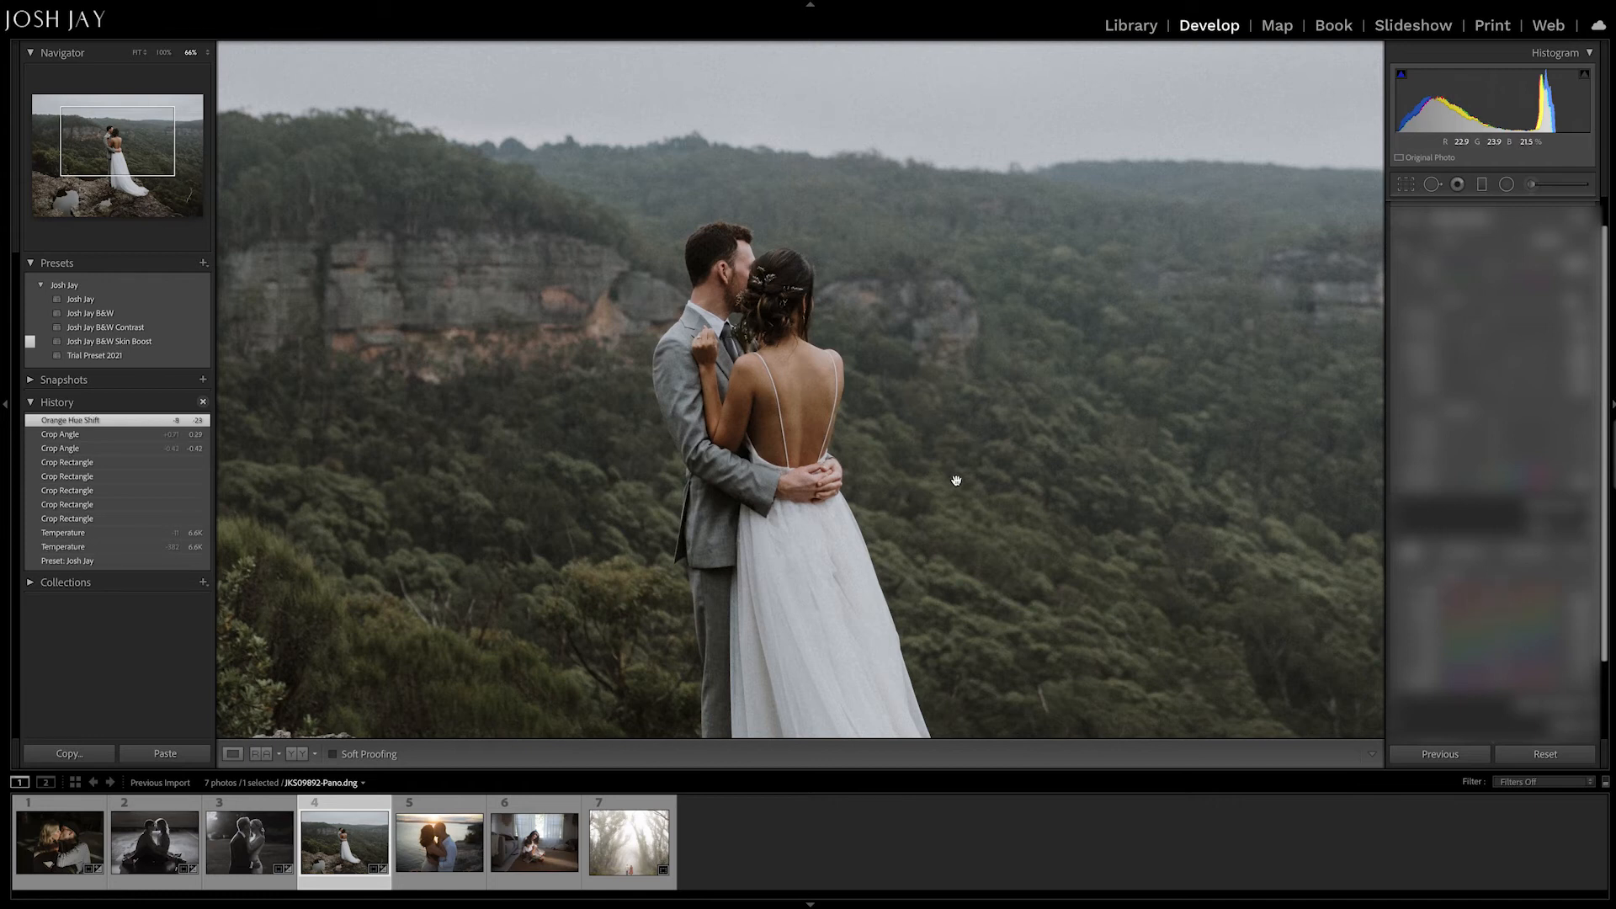
left_click(823, 400)
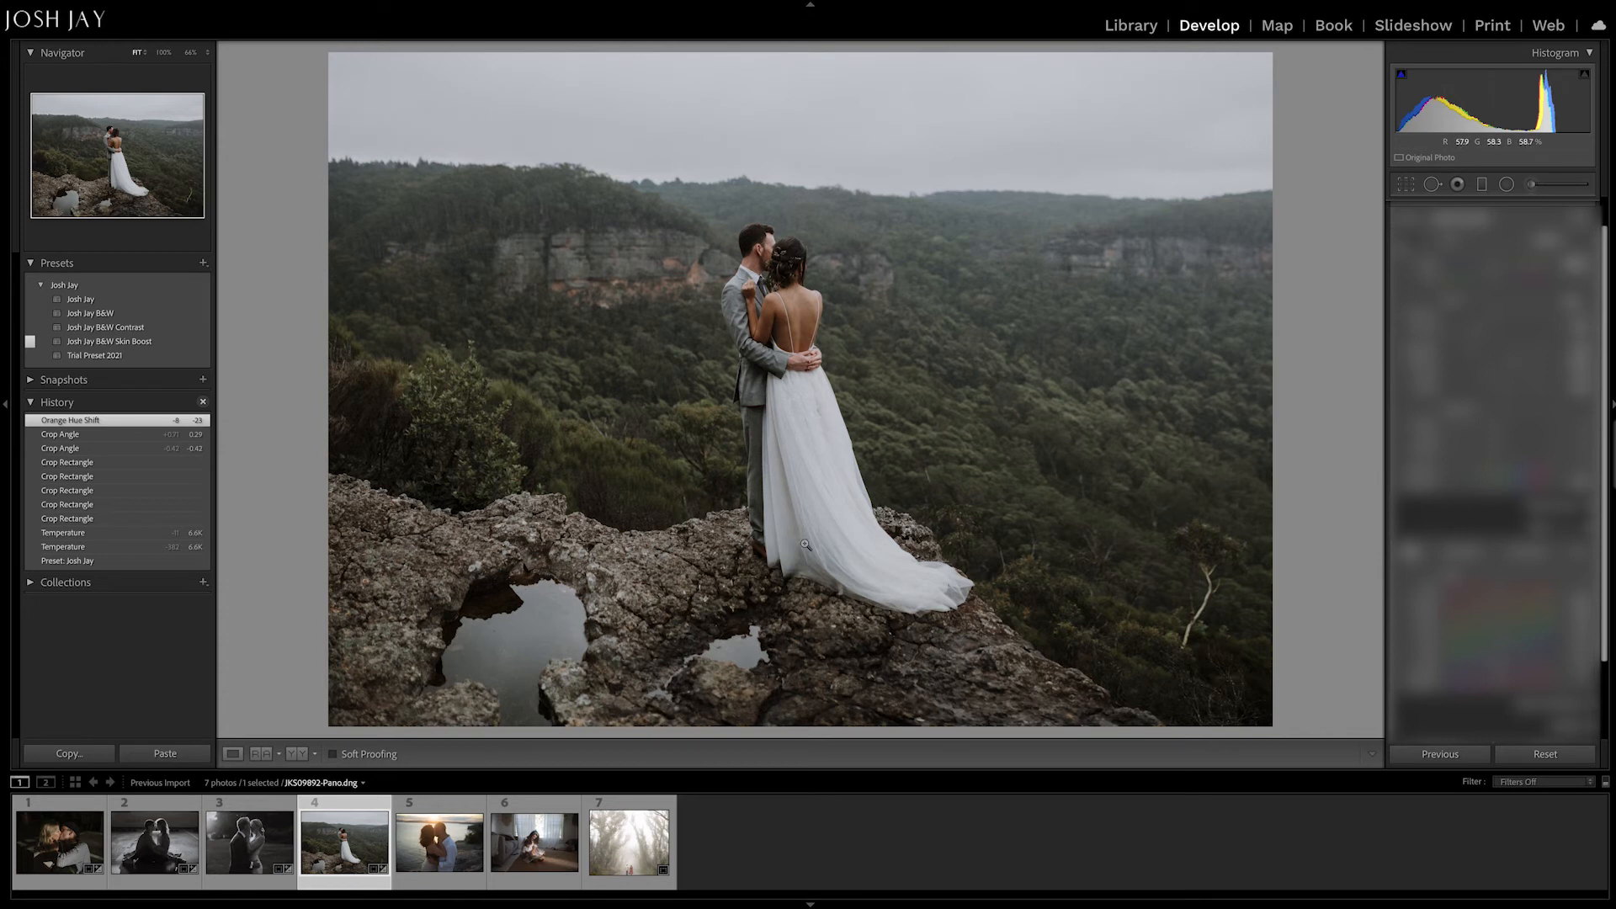
left_click_drag(1472, 350, 1466, 351)
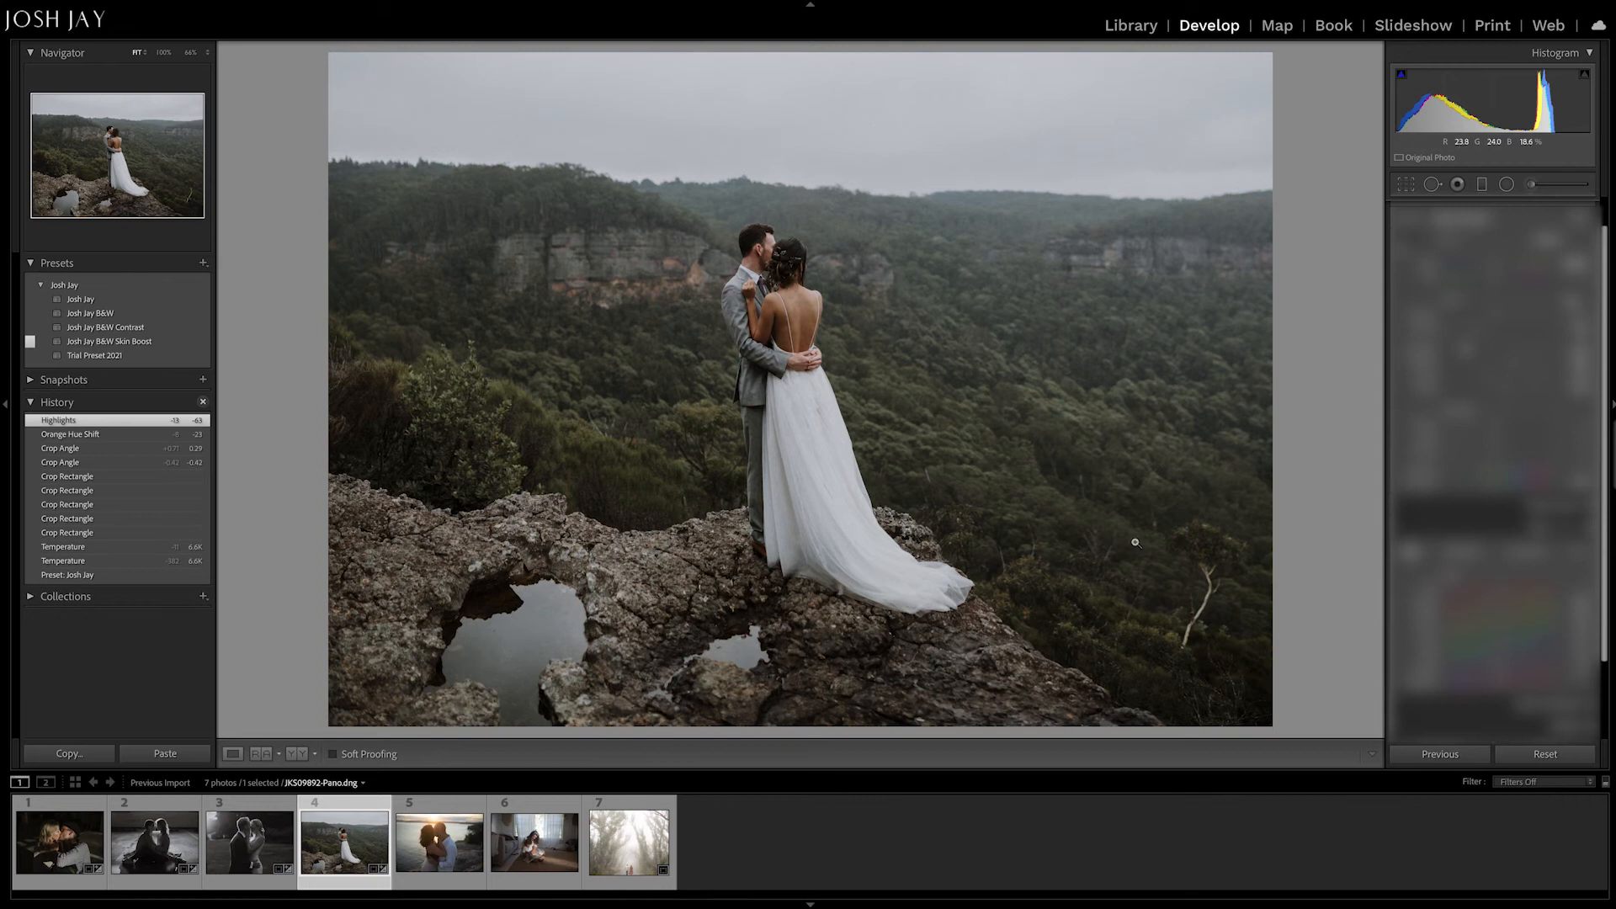
Step: Apply the Josh Jay preset to the fifth photo, the sunset couple, then warm its temperature to about 7.5K and raise its shadows
left_click(463, 841)
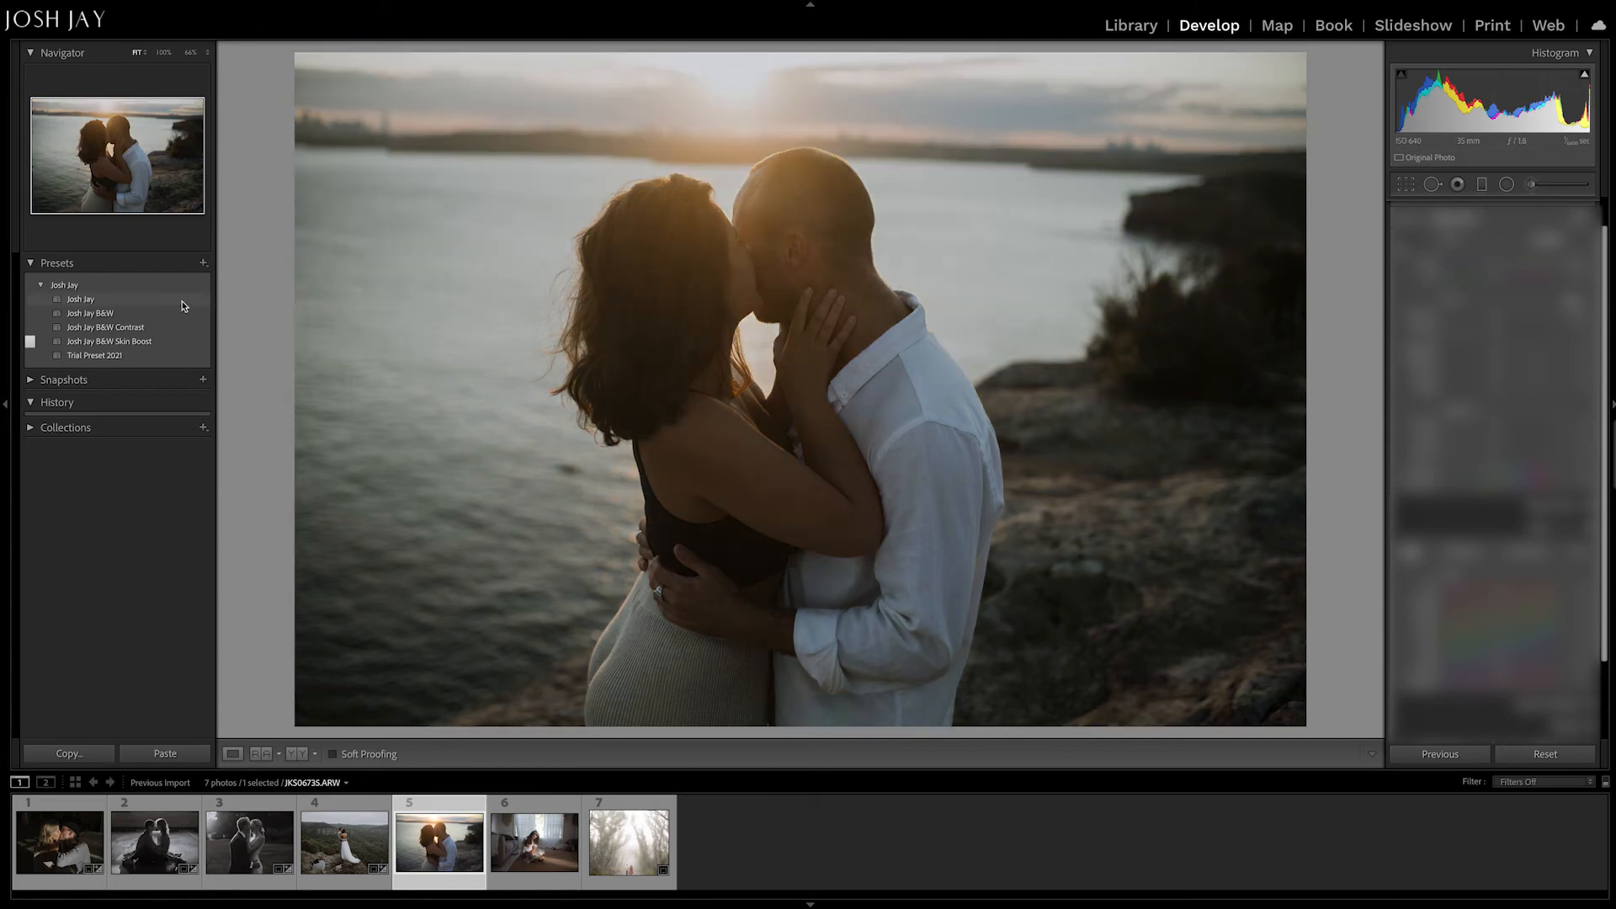
left_click(188, 300)
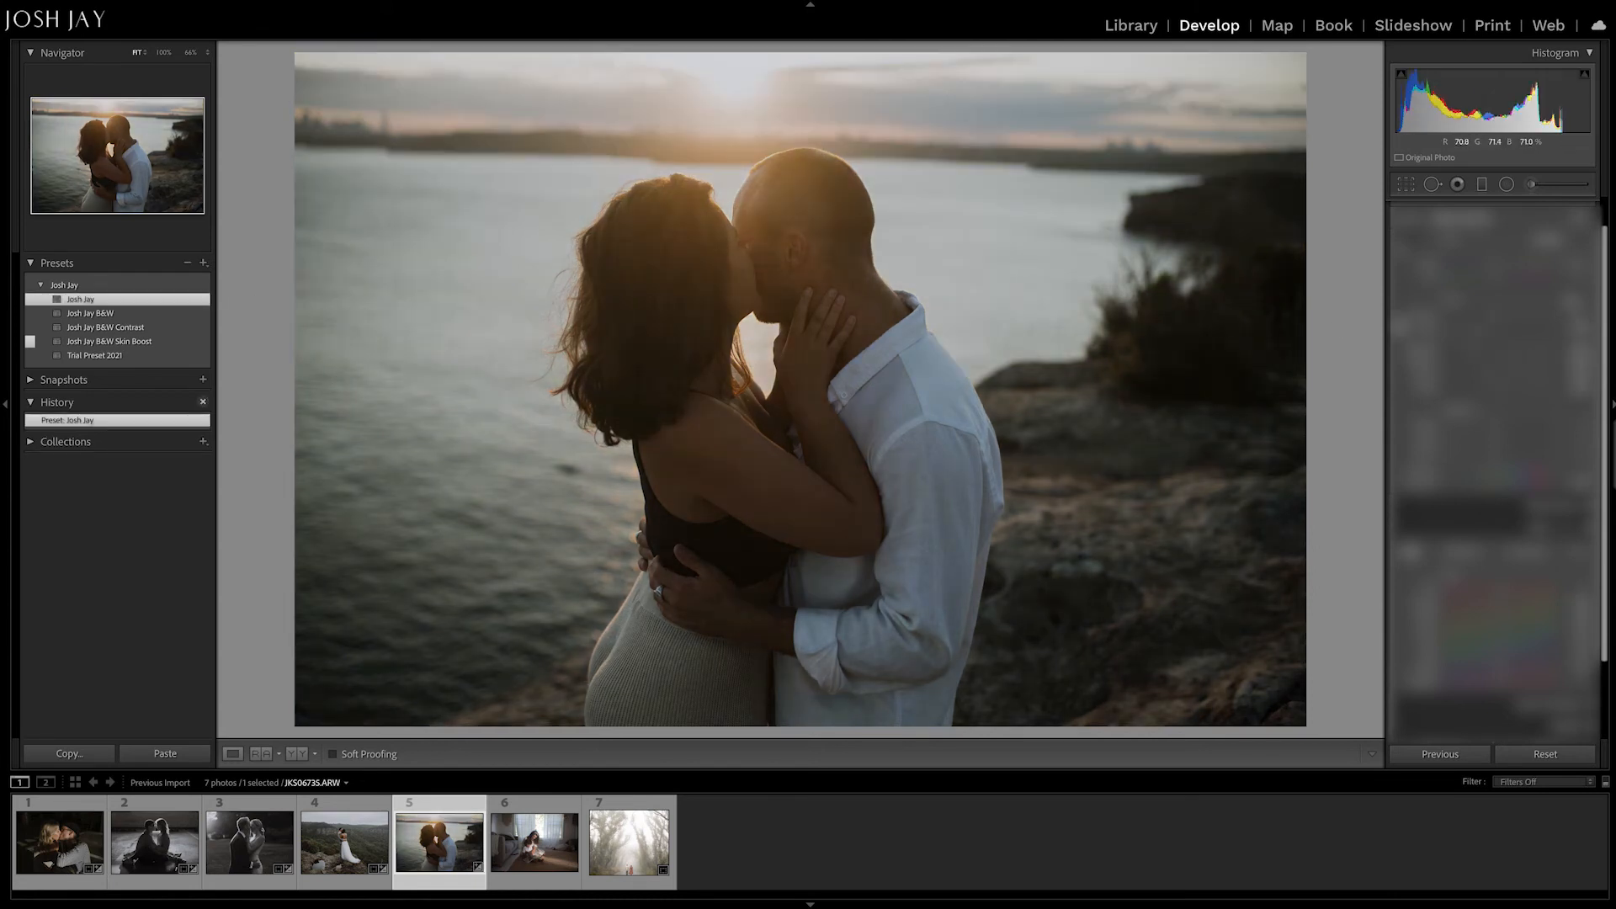
left_click_drag(1493, 280, 1499, 268)
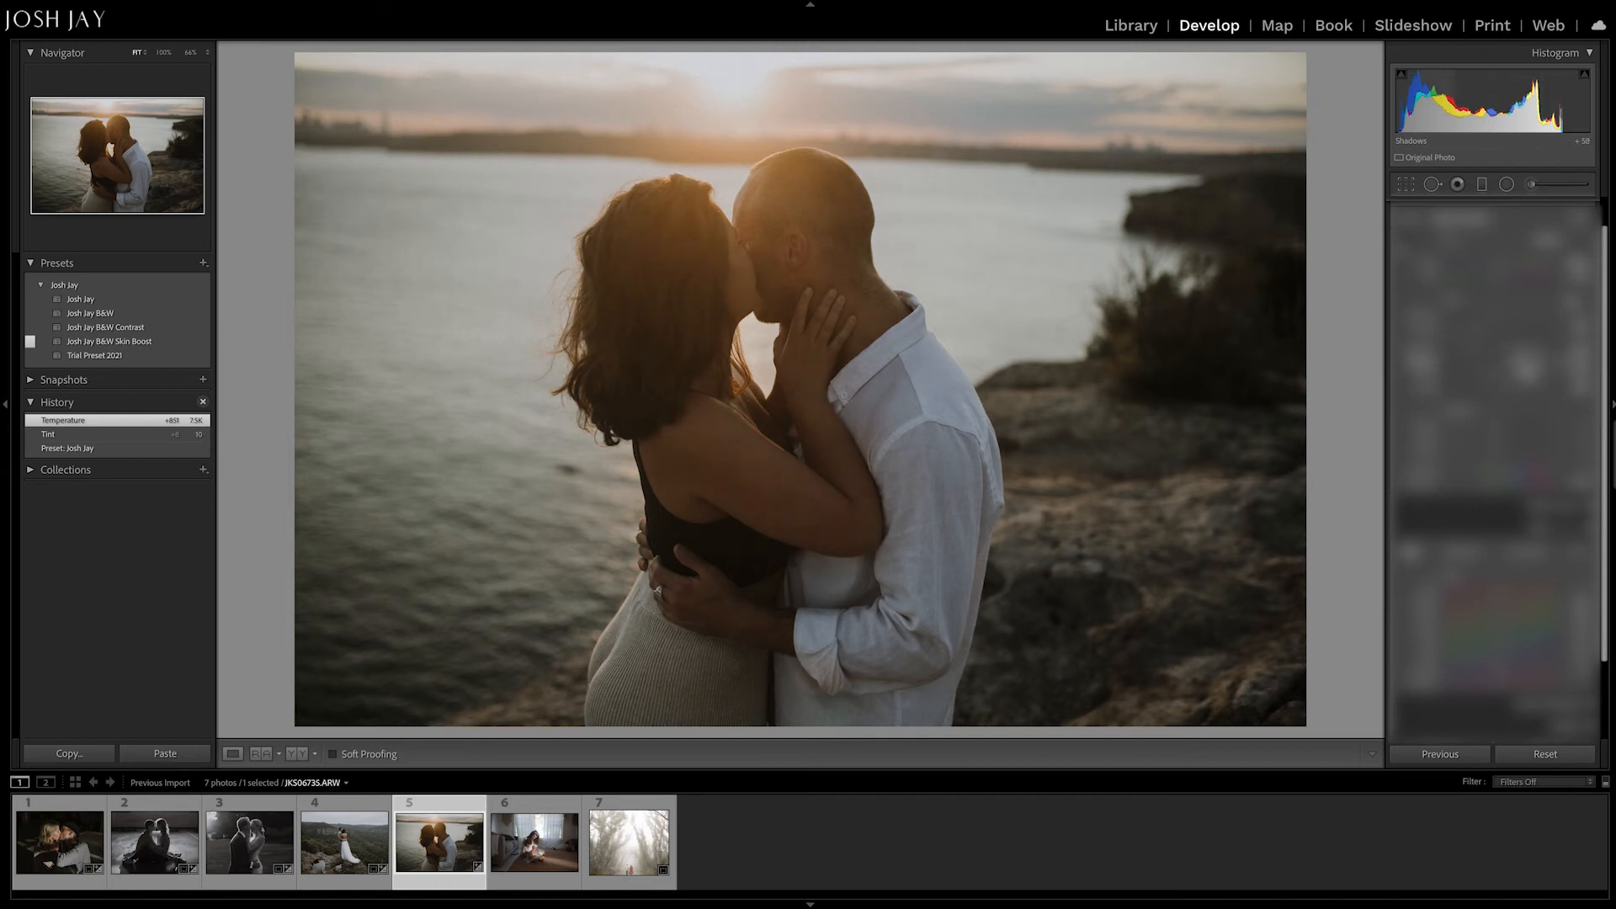
left_click_drag(1525, 366, 1523, 365)
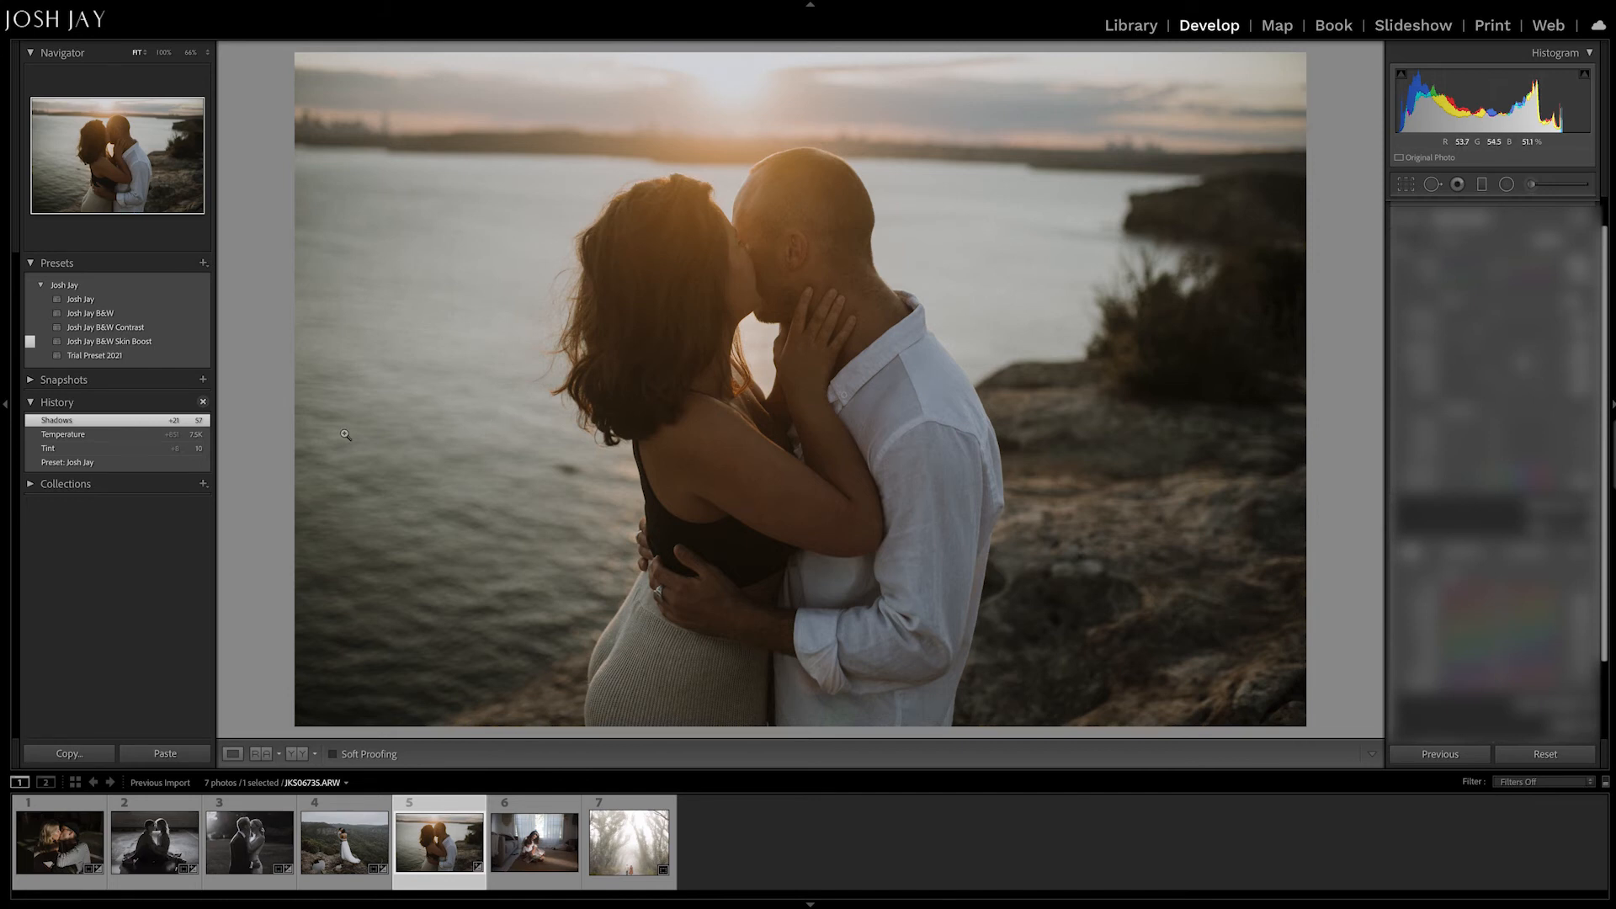
Step: Reset all settings on the fifth photo and apply the Trial Preset 2021 preset instead
left_click(1567, 760)
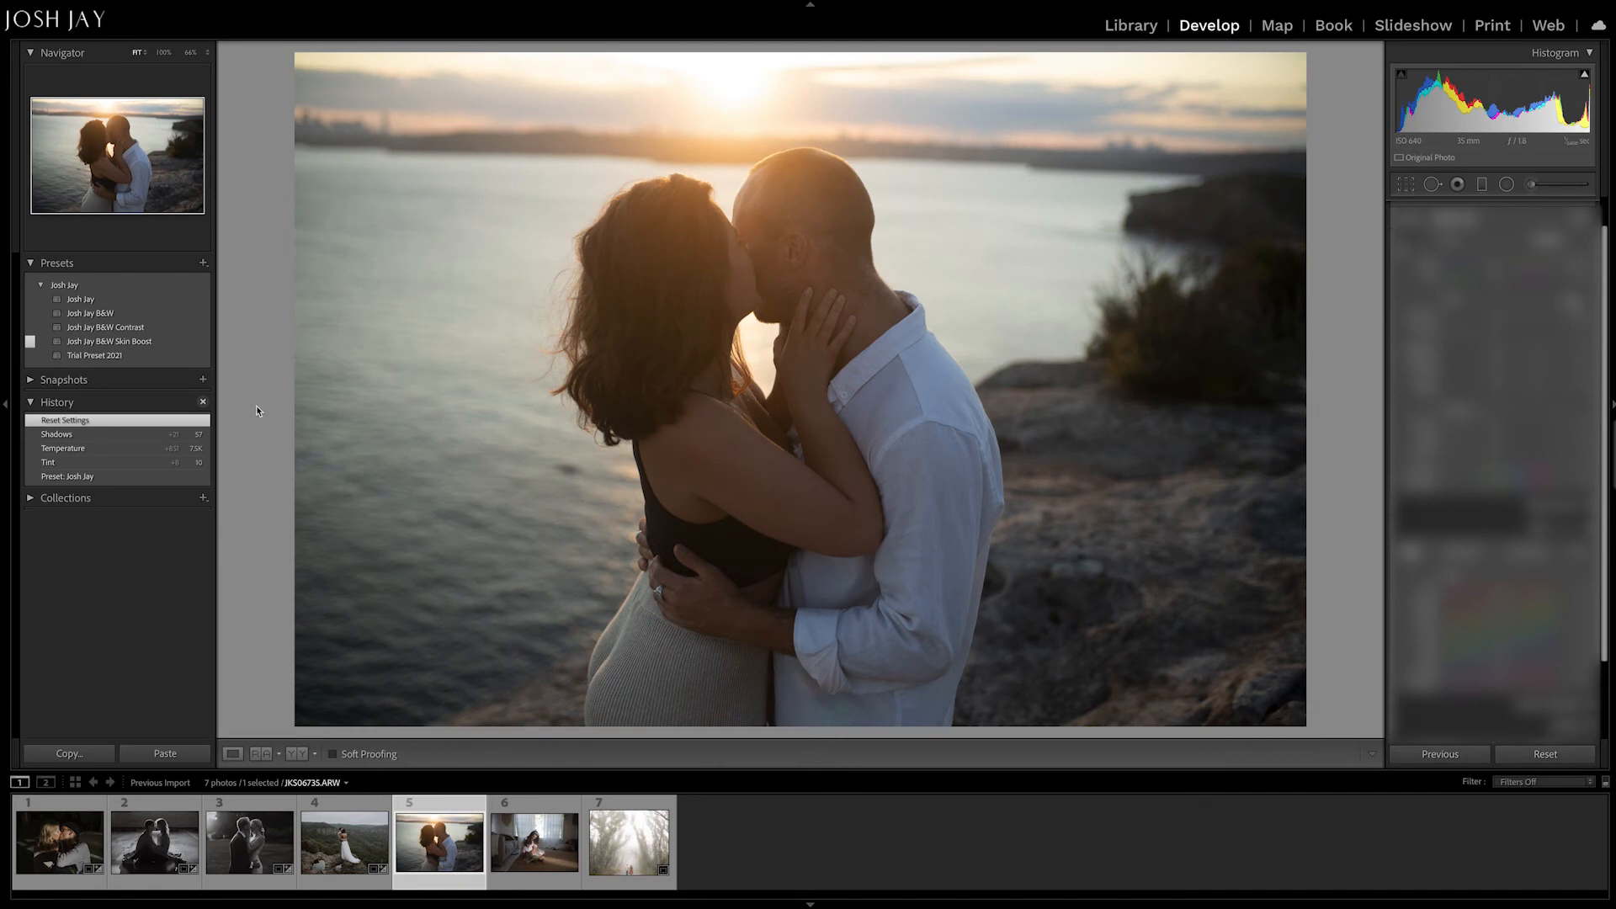
left_click(183, 358)
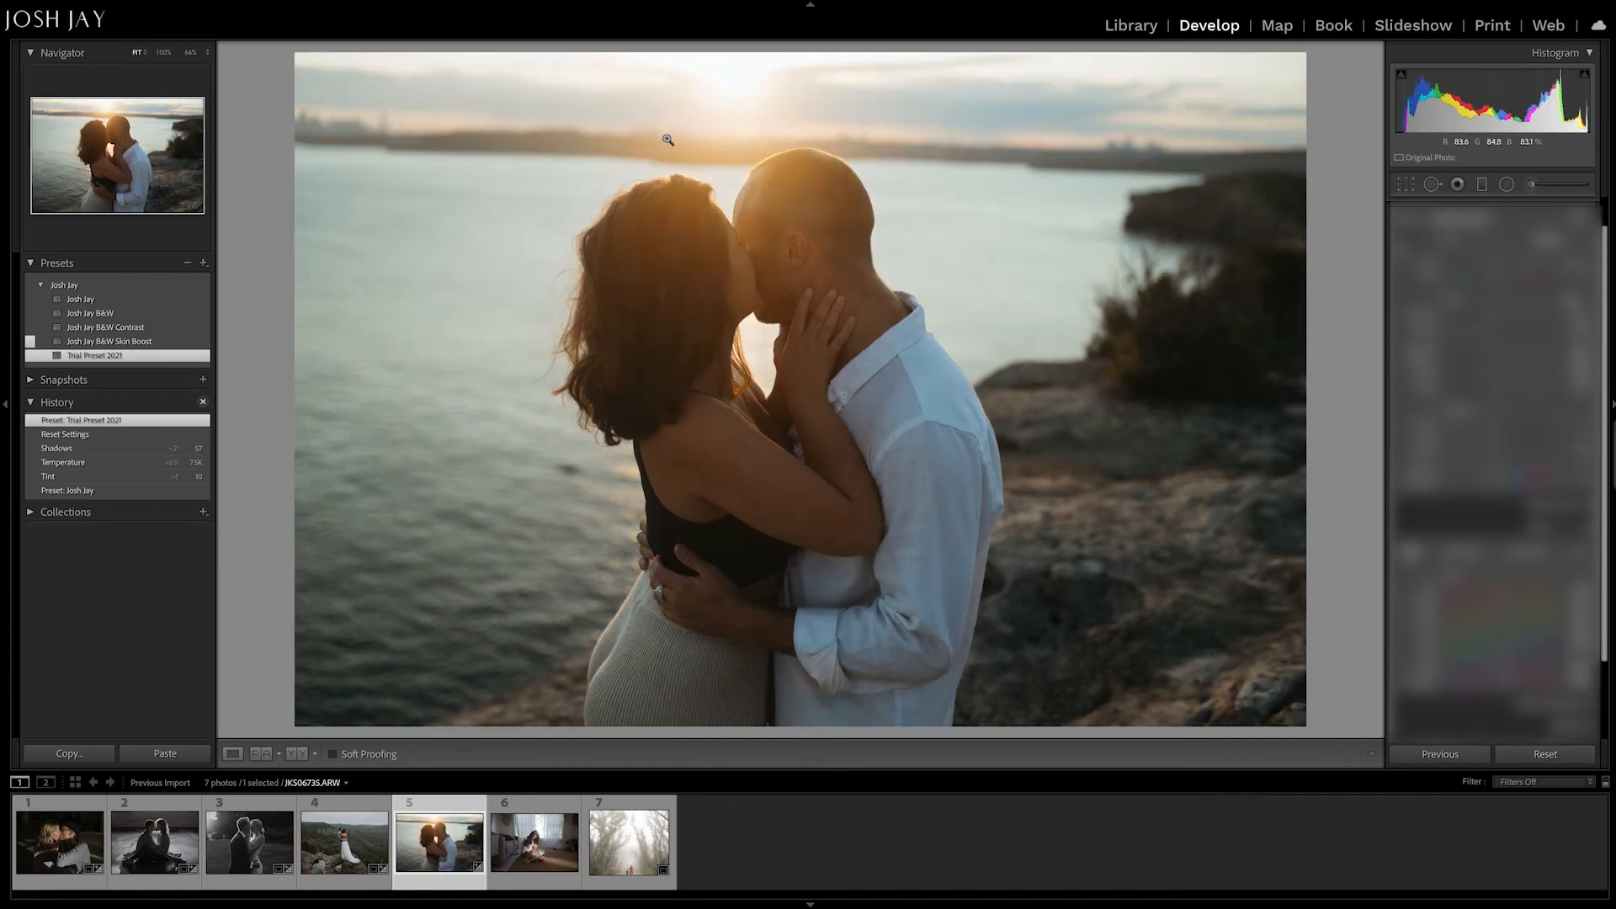
Step: Rotate the fifth photo's crop to an angle of -1.49, switch it to a slightly narrower aspect ratio and reposition the couple within it
key("r")
left_click_drag(1497, 273, 1496, 272)
left_click_drag(1068, 281, 1208, 234)
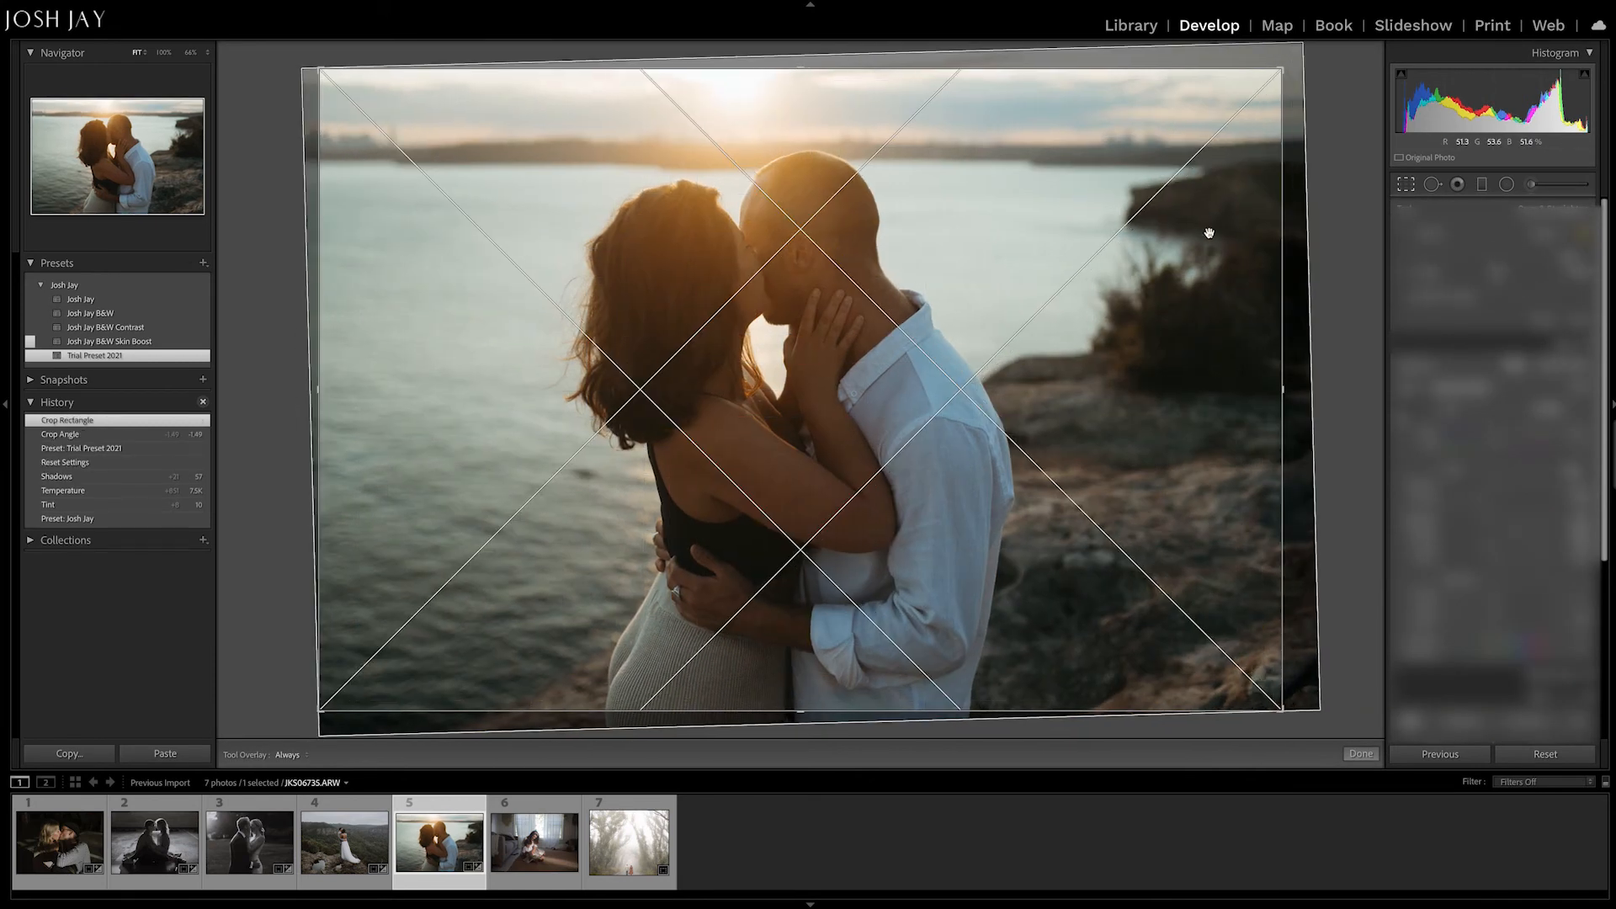
left_click(1545, 228)
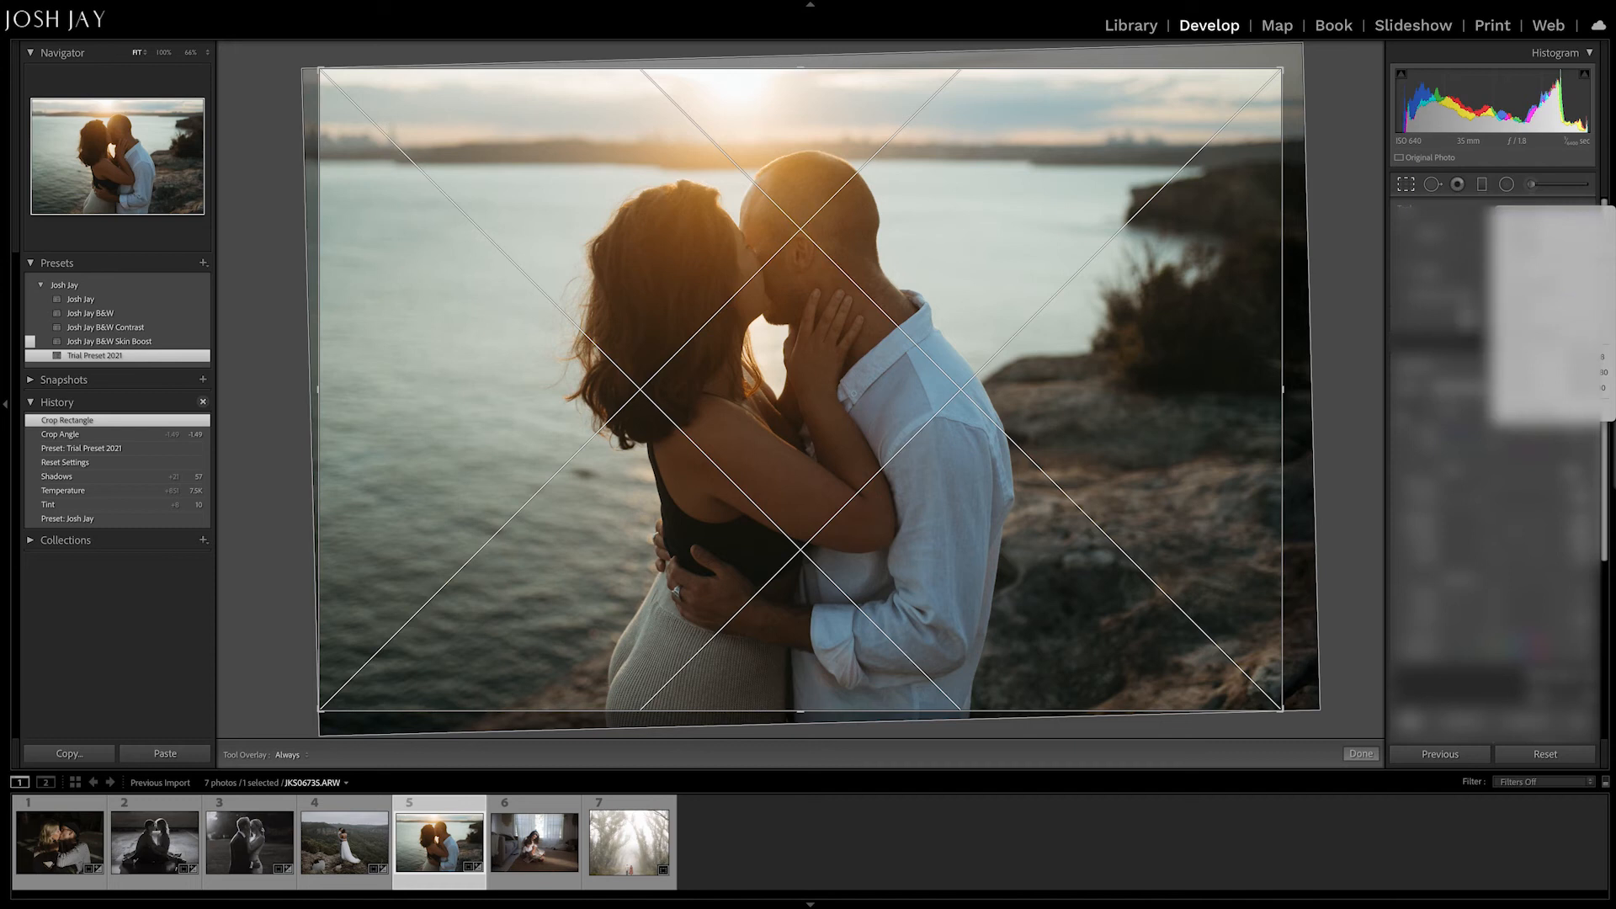
left_click(1549, 316)
left_click_drag(946, 281, 964, 276)
key("Return")
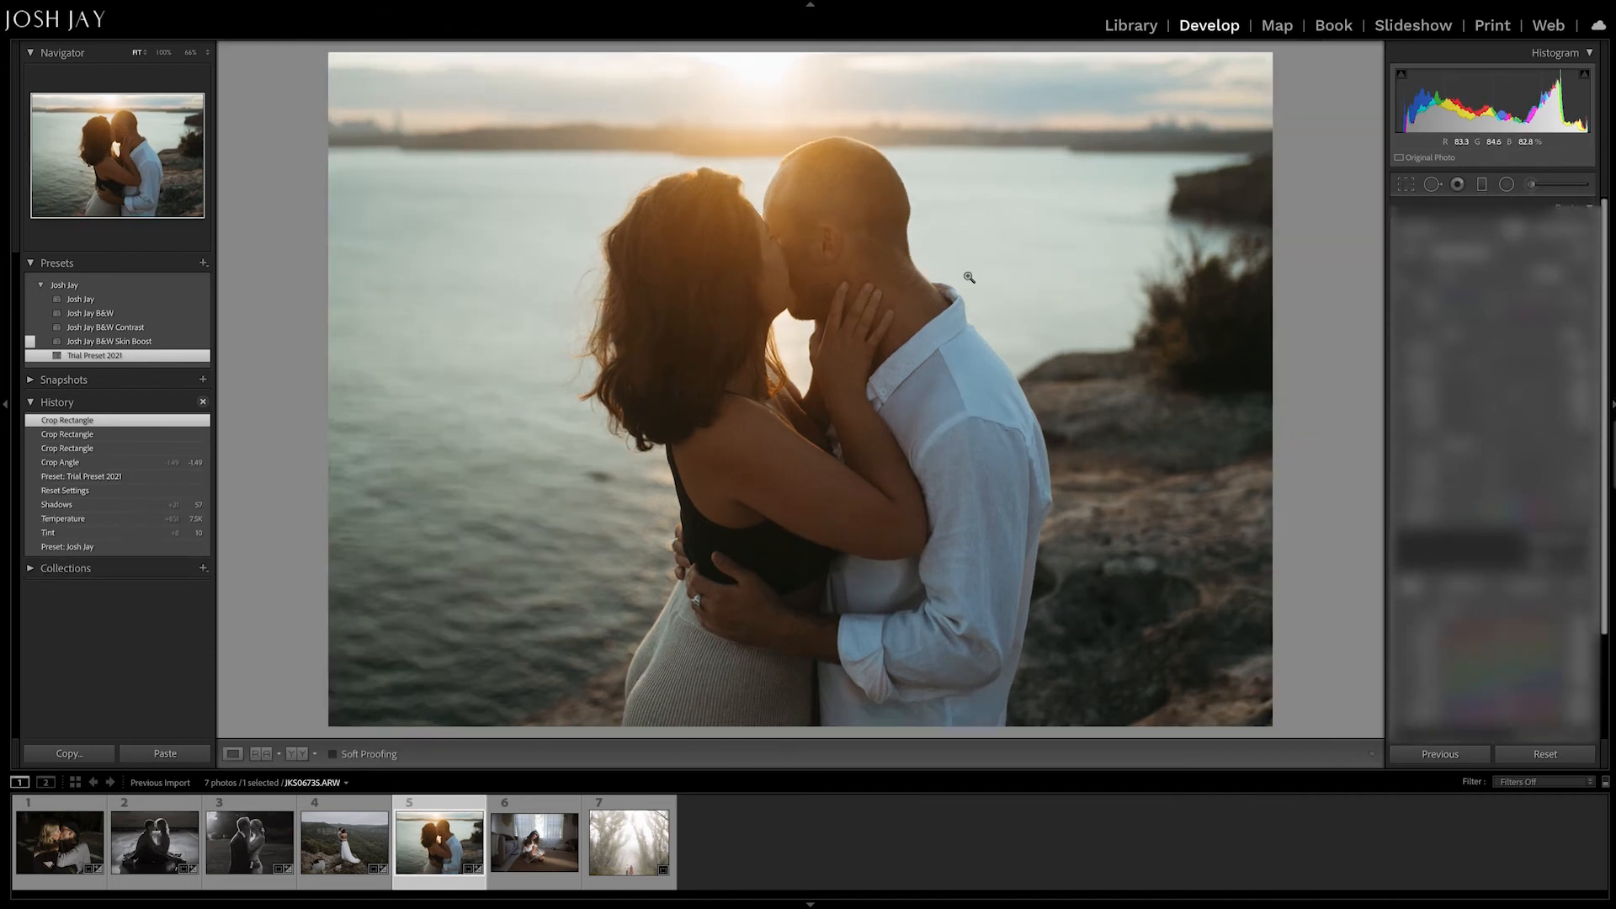
Step: Readjust the fifth photo's crop angle to -1.19 to level the horizon
key("r")
left_click_drag(1498, 274, 1497, 274)
key("Return")
key("r")
key("Return")
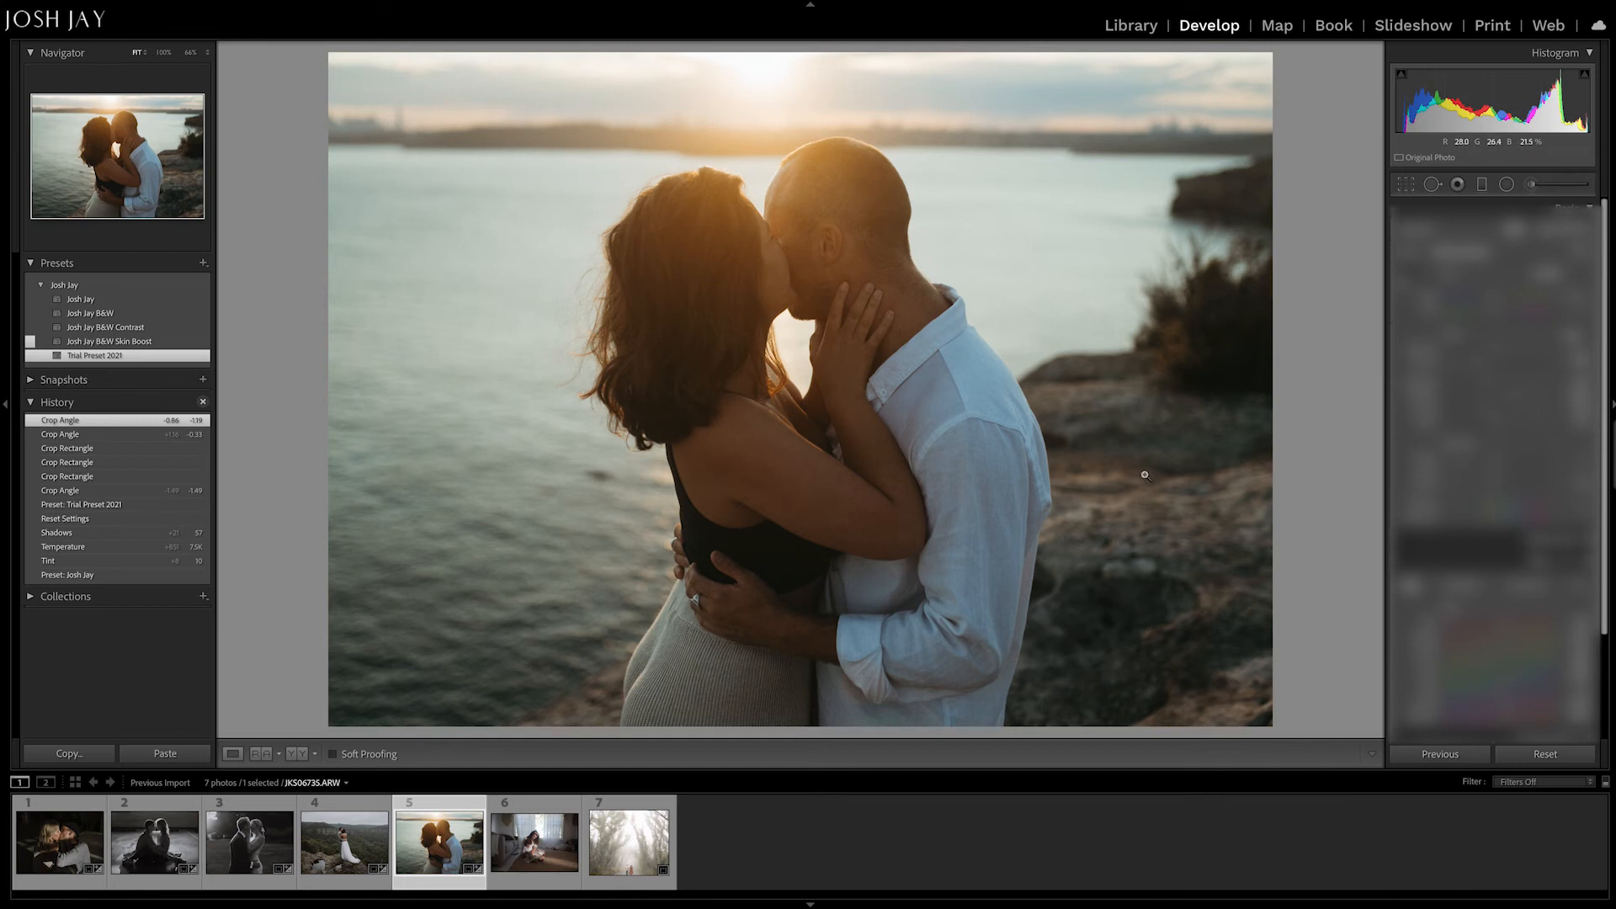
Step: Reduce the fifth photo's blue saturation to about -70 and compare it with the preceding history state, keeping the reduction
scroll(1494, 471, "down", 2)
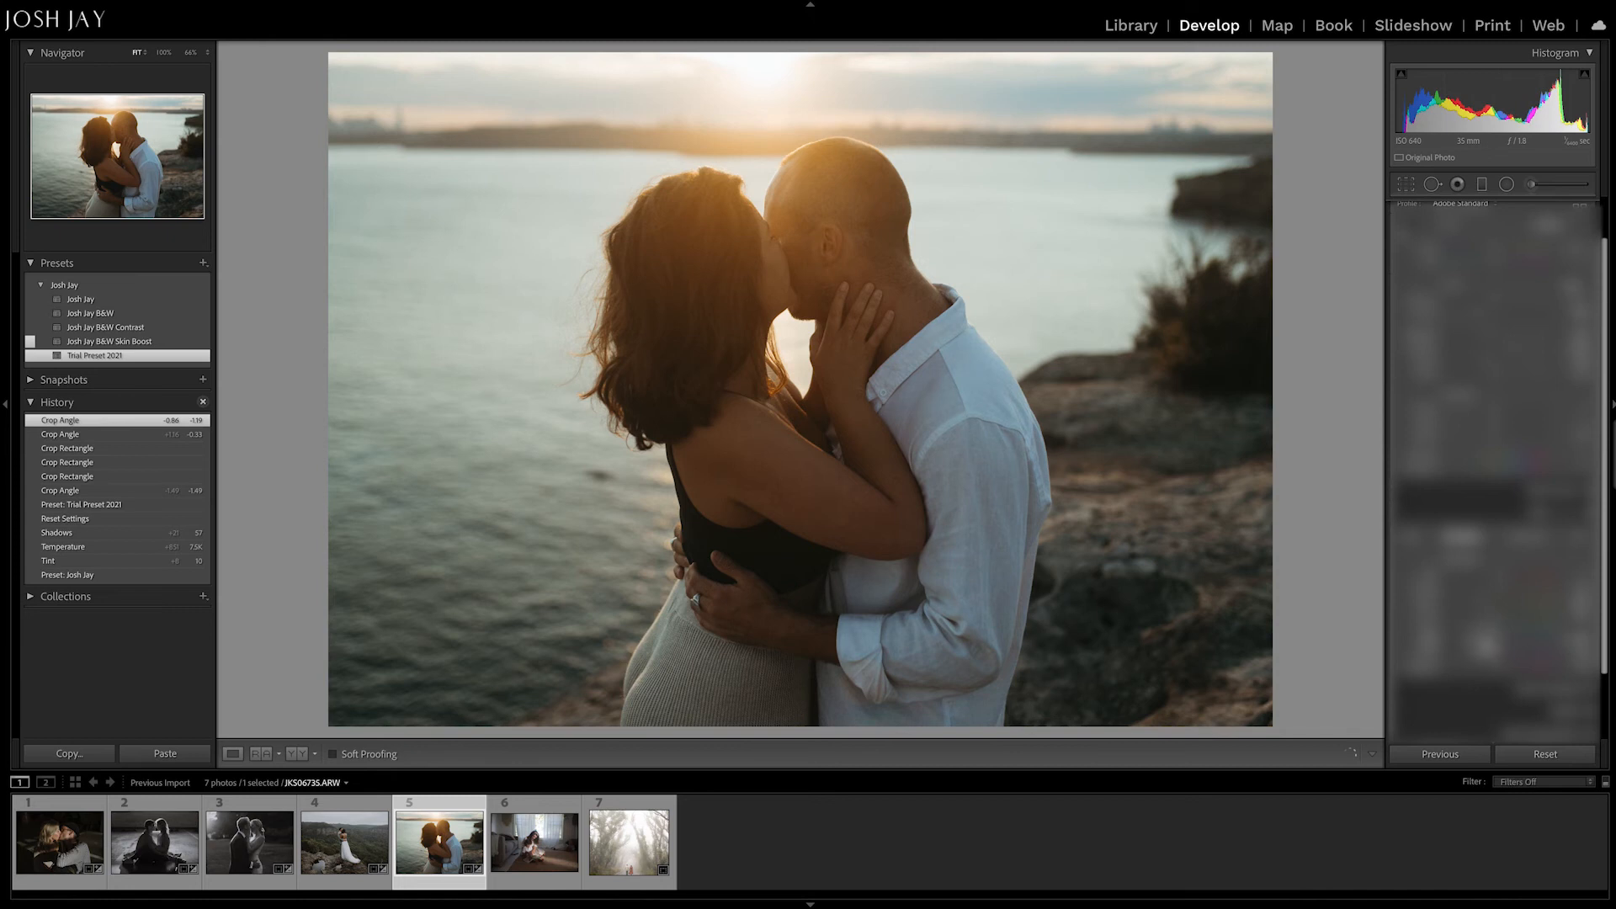
left_click_drag(1467, 642, 1438, 643)
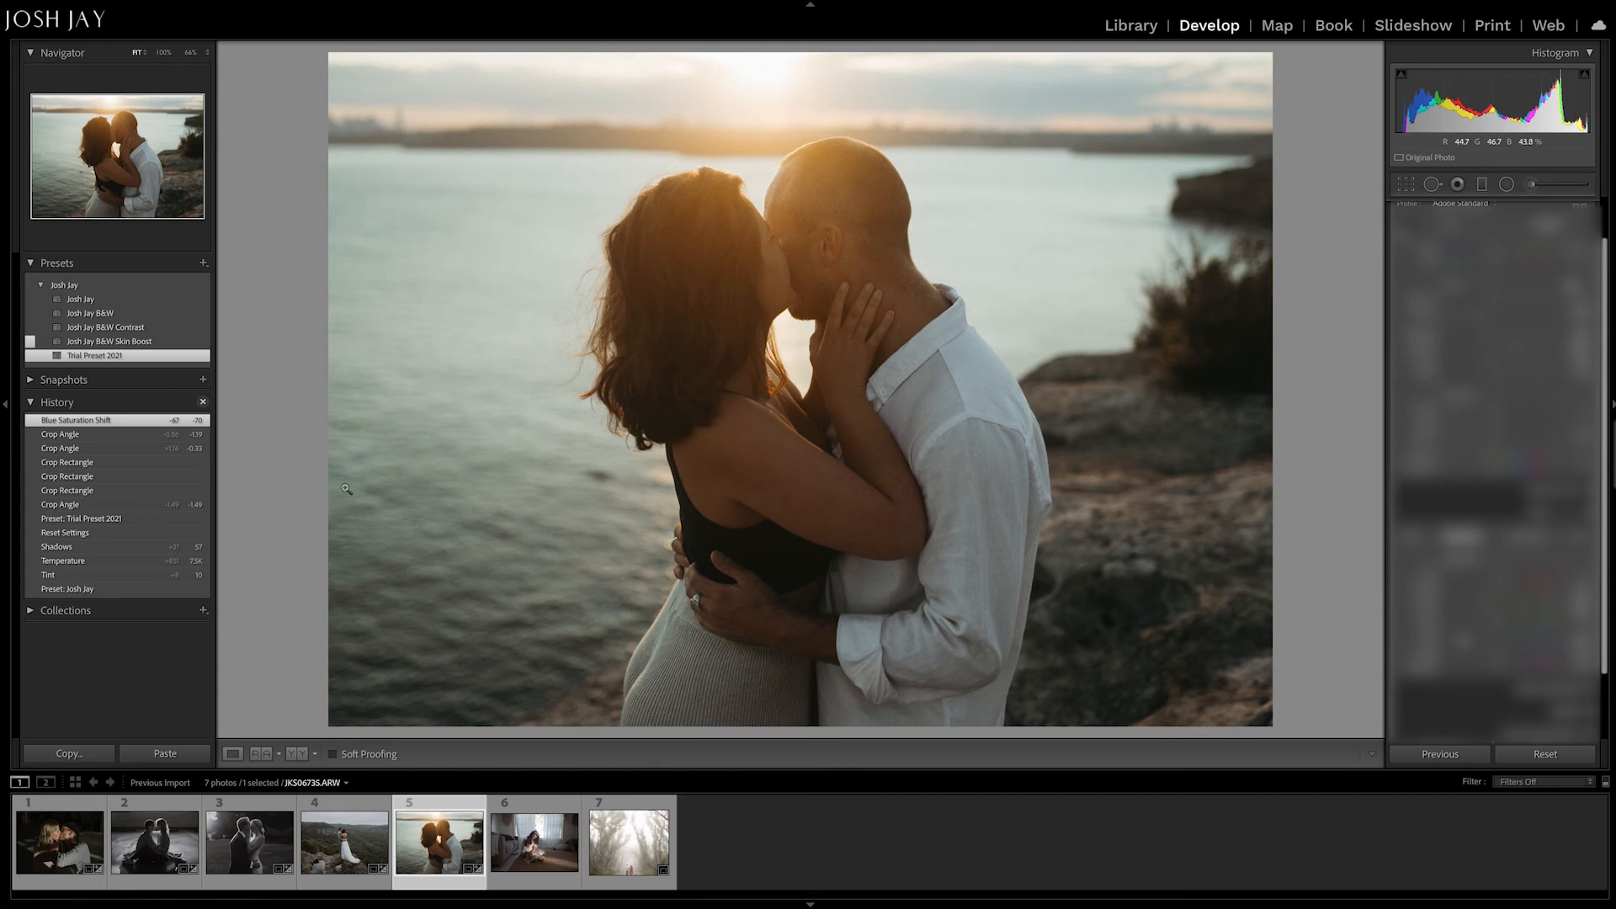
left_click(193, 436)
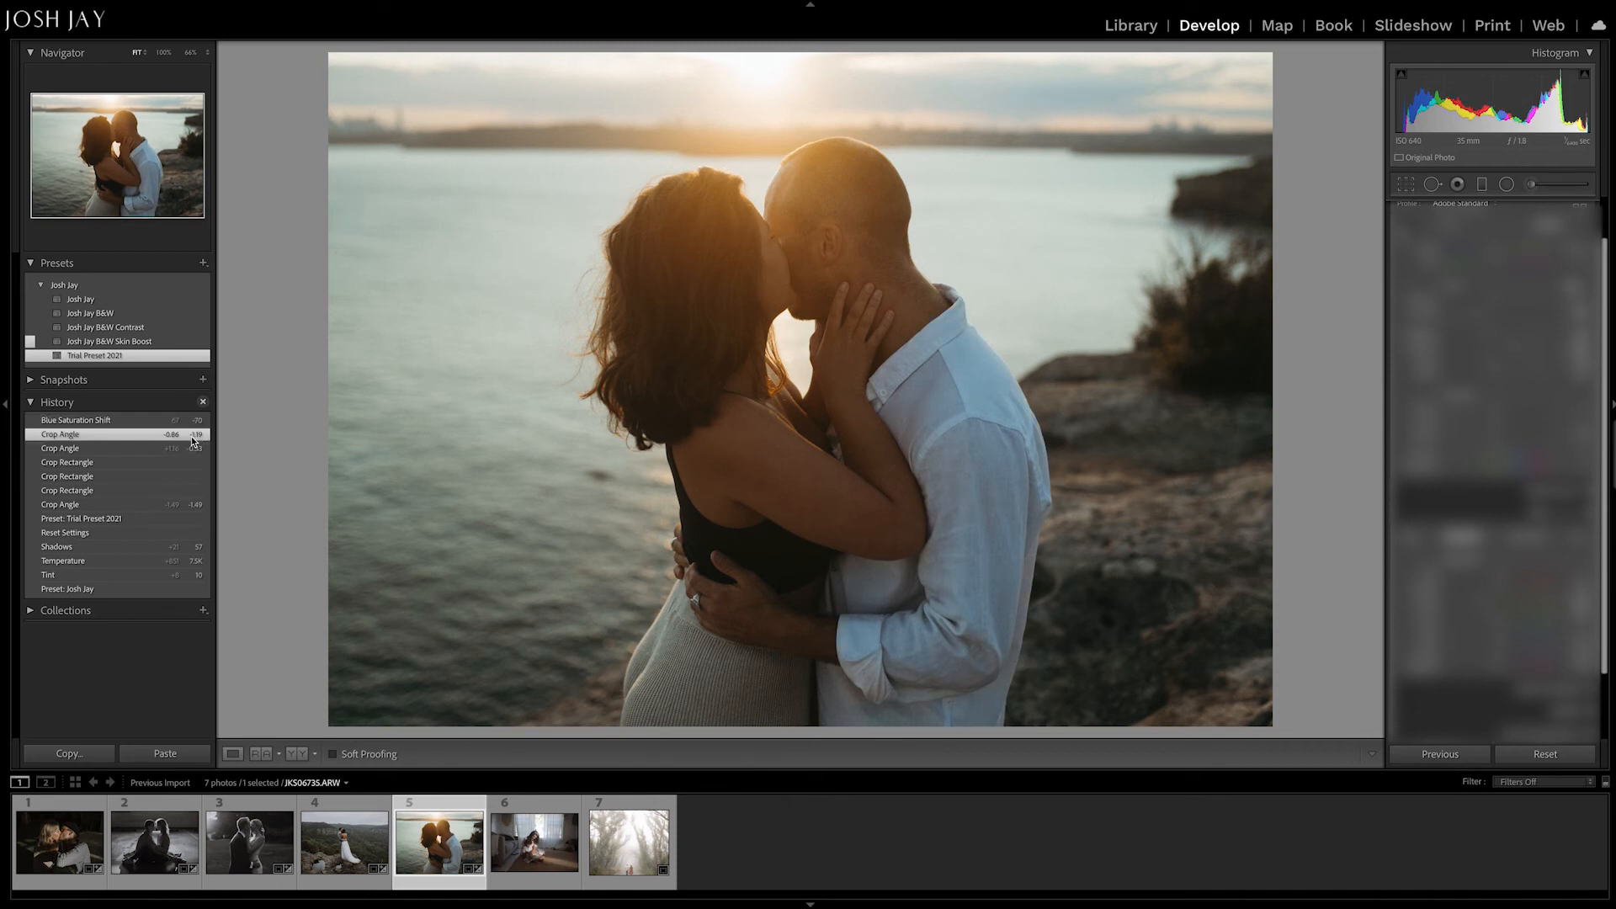
left_click(192, 421)
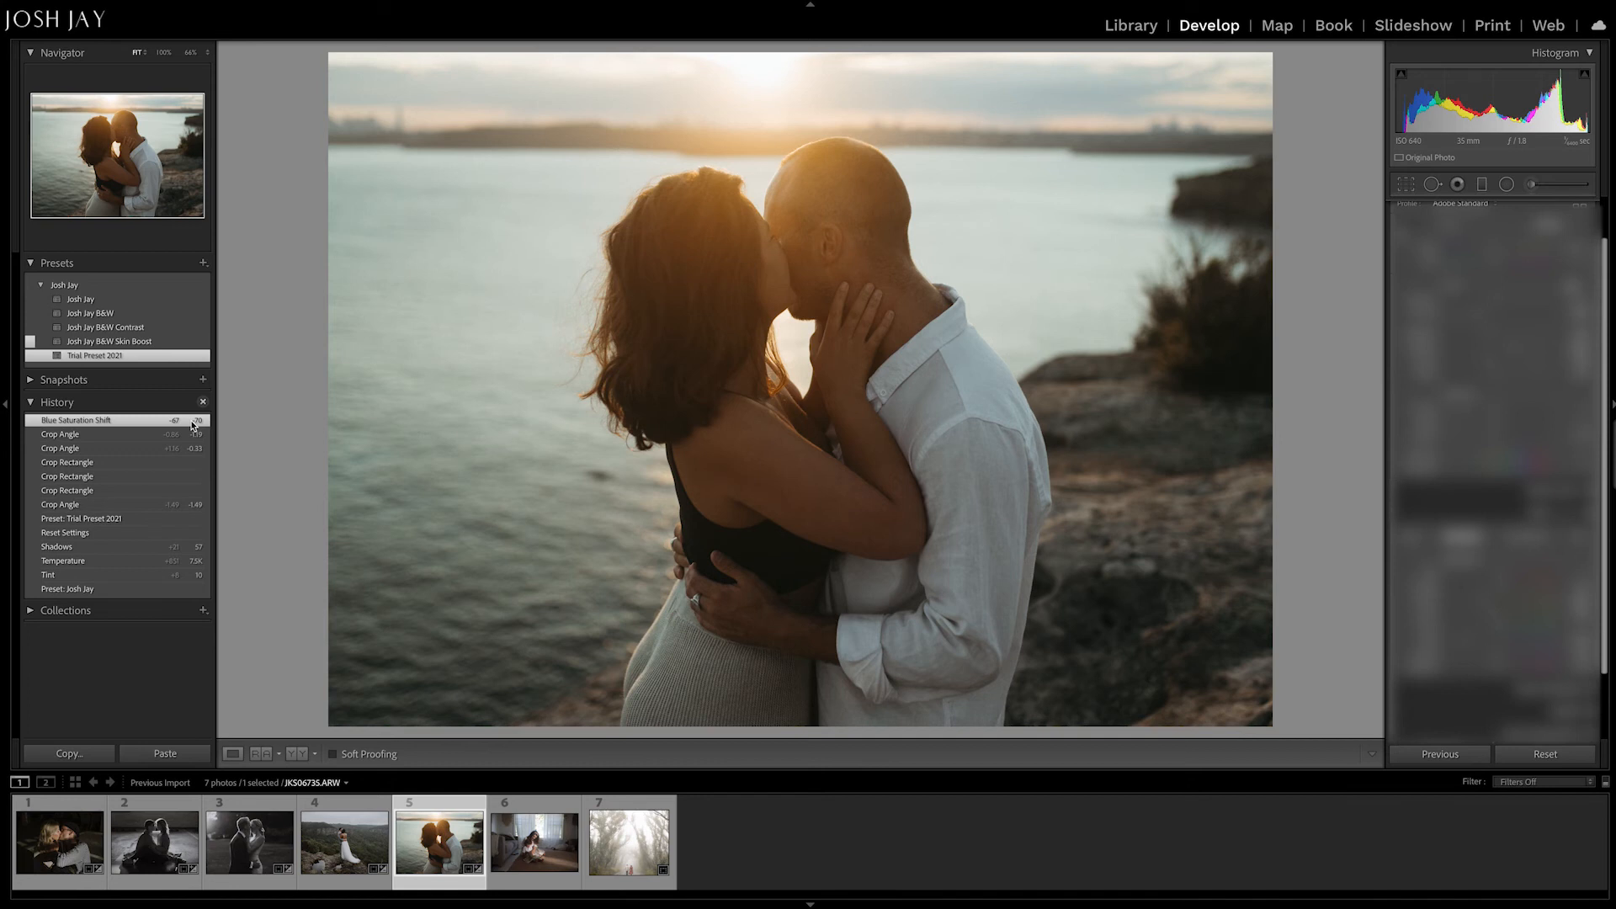
key("ctrl+z")
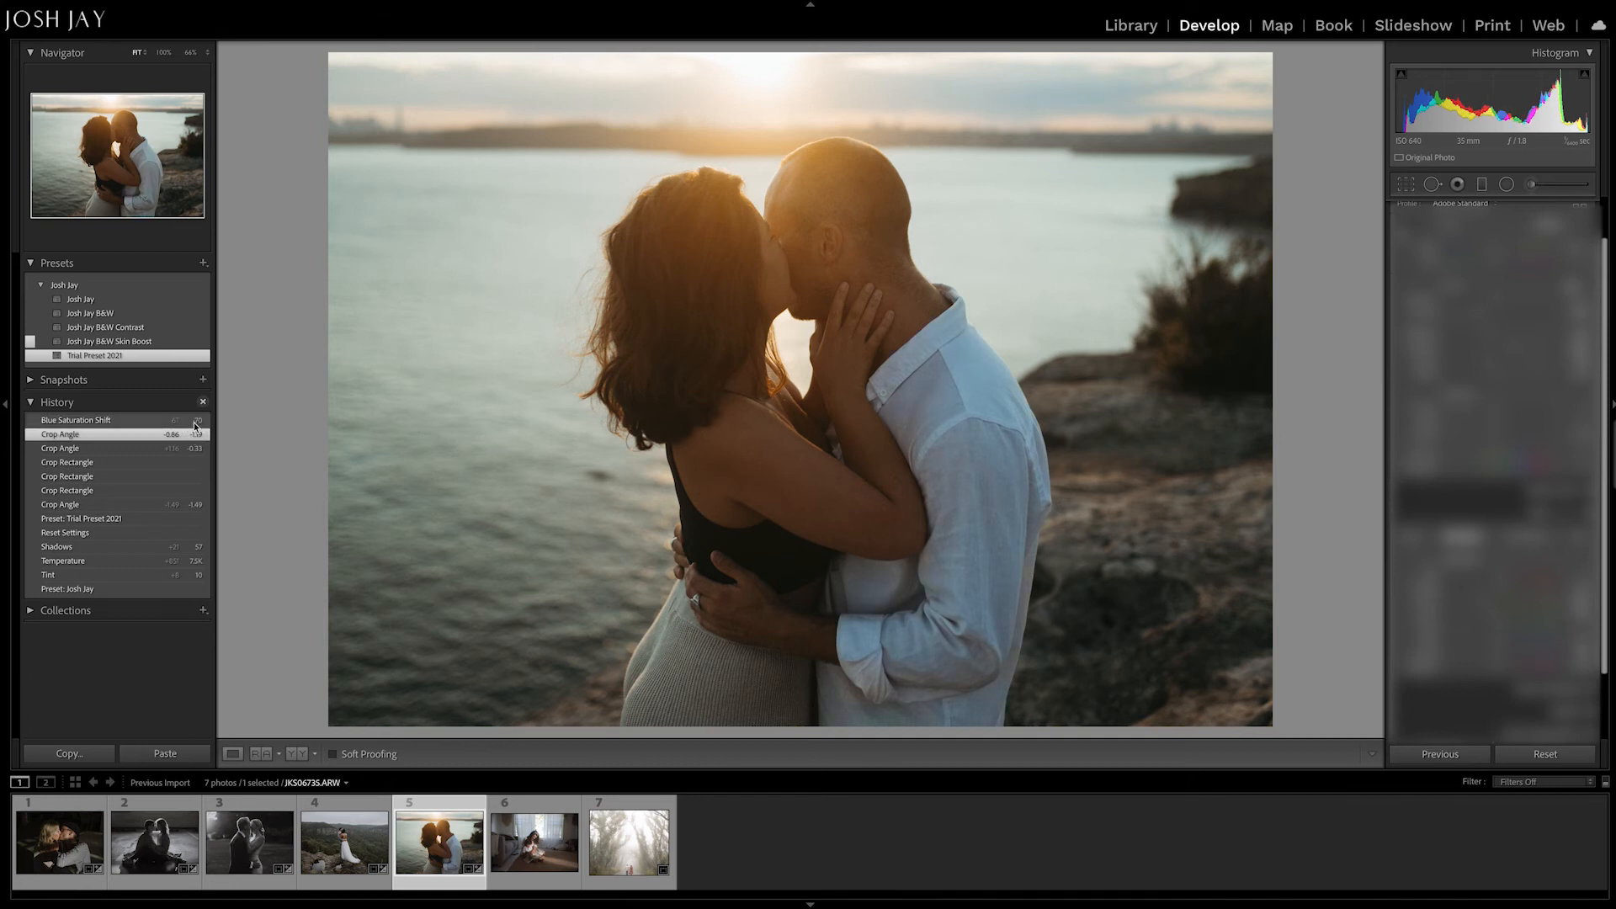
left_click(193, 421)
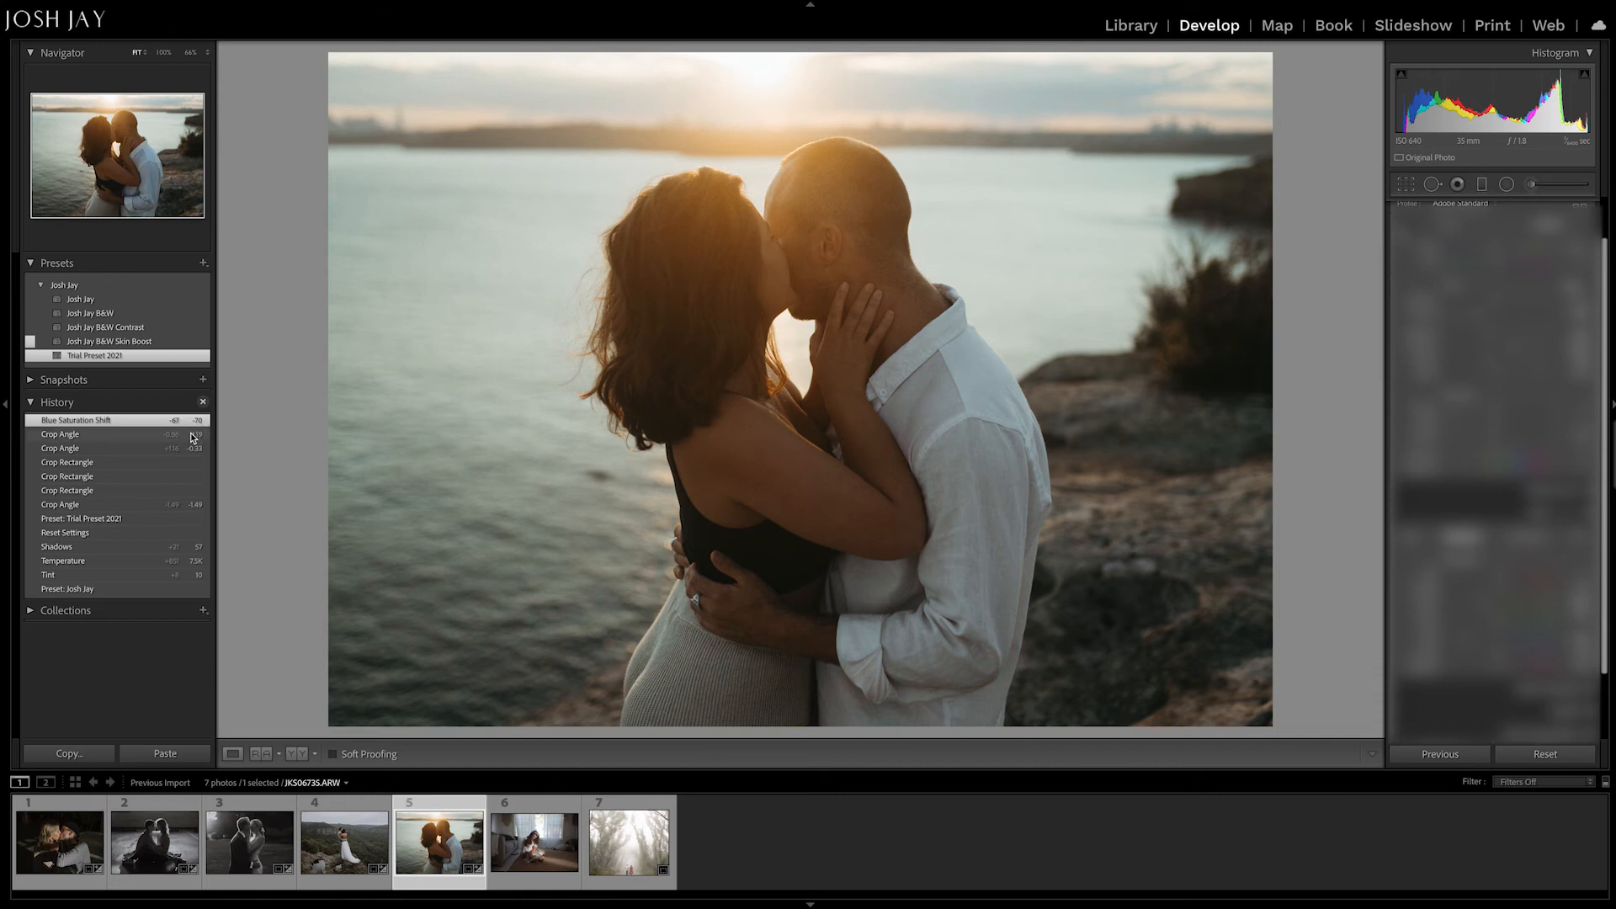
key("ctrl+z")
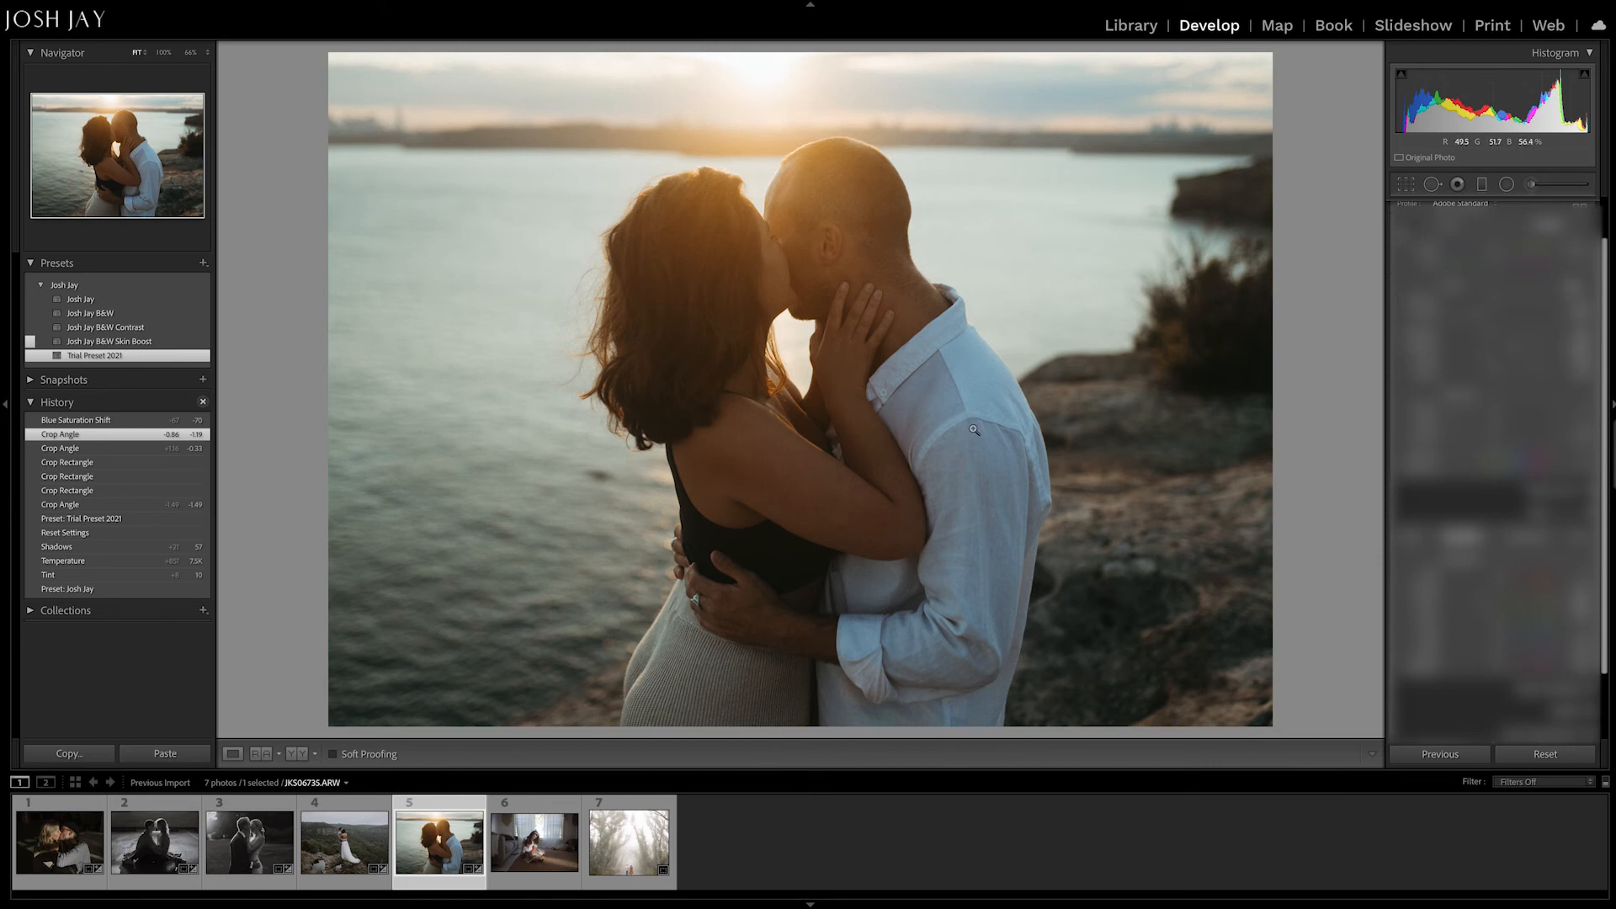
left_click(148, 419)
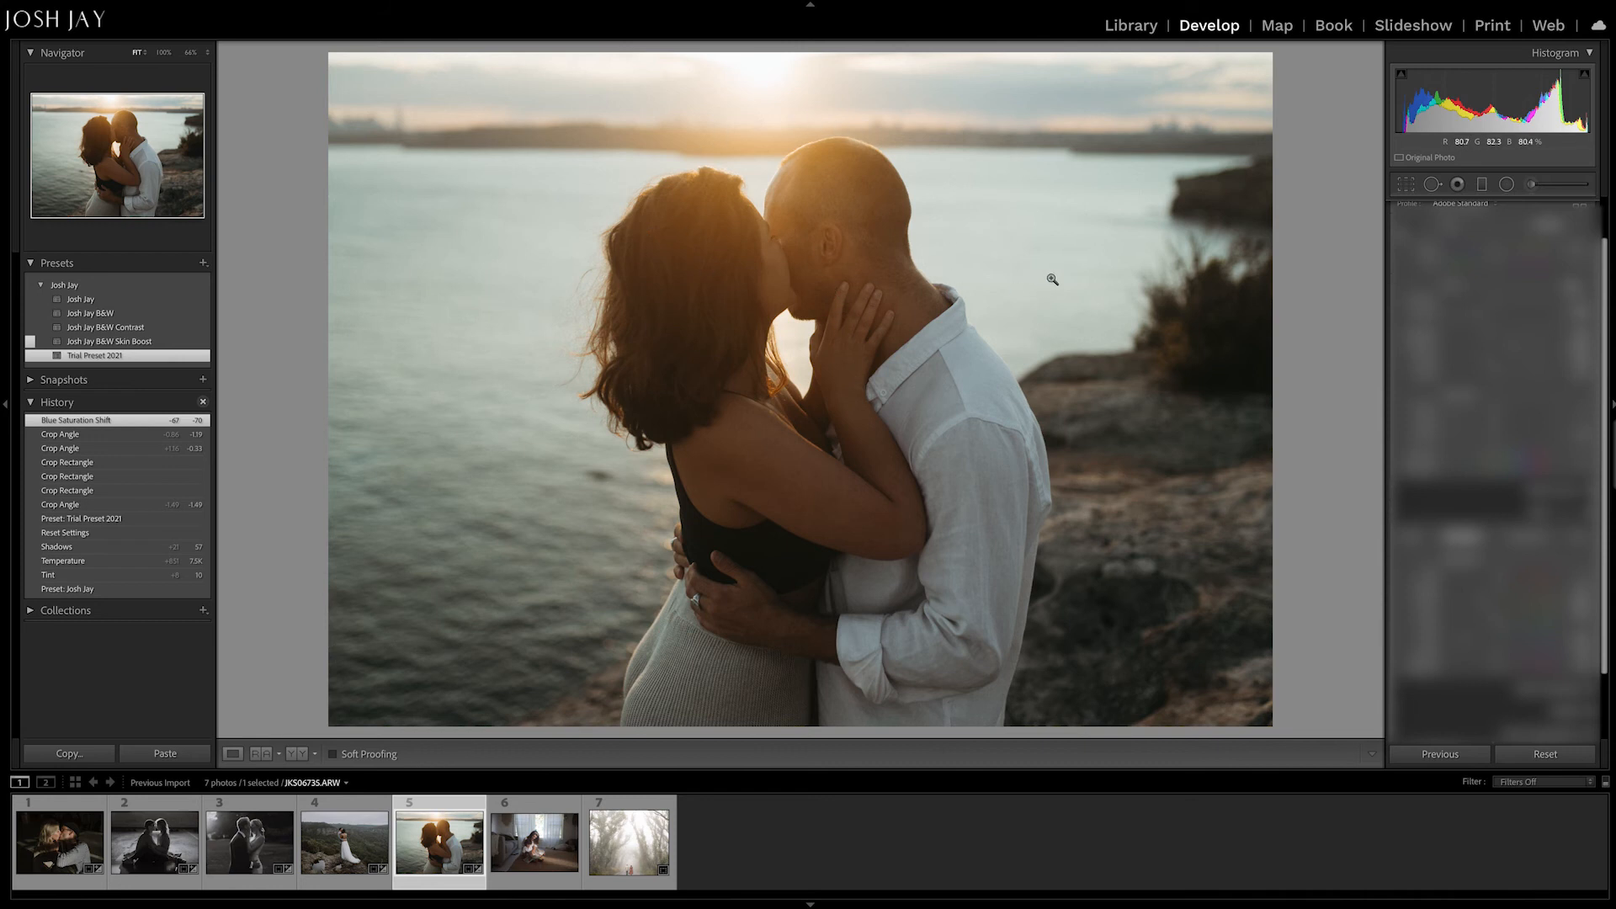
Step: Fine-tune the fifth photo's straightening against the horizon with a crop angle of -1.78
key("r")
left_click_drag(1057, 270, 1056, 270)
left_click_drag(1501, 271, 1498, 272)
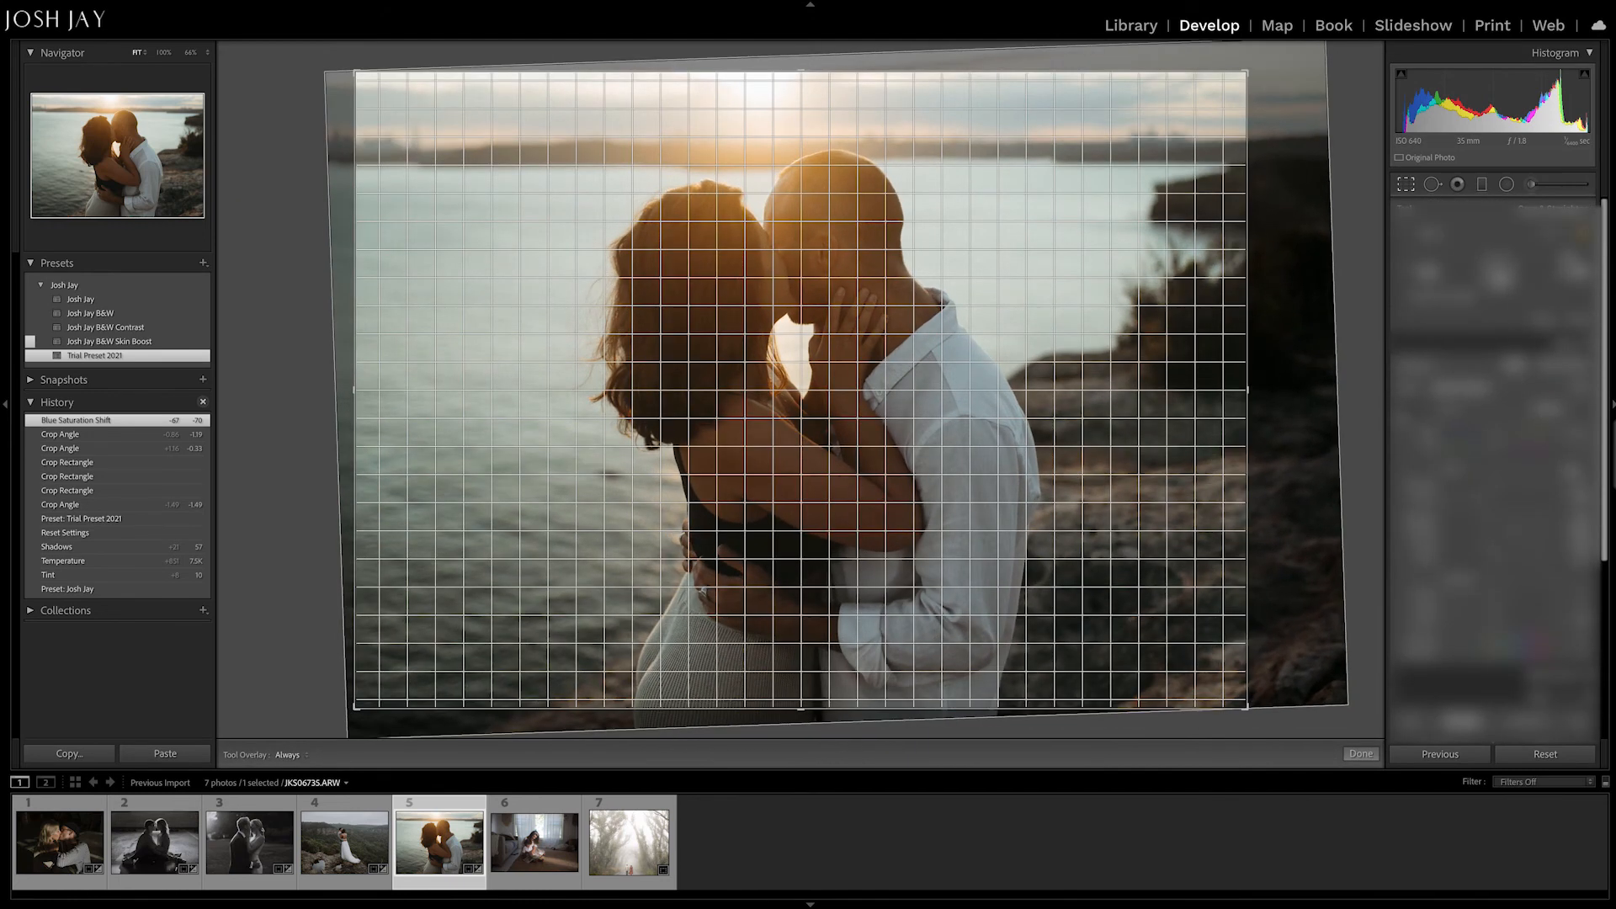
key("Return")
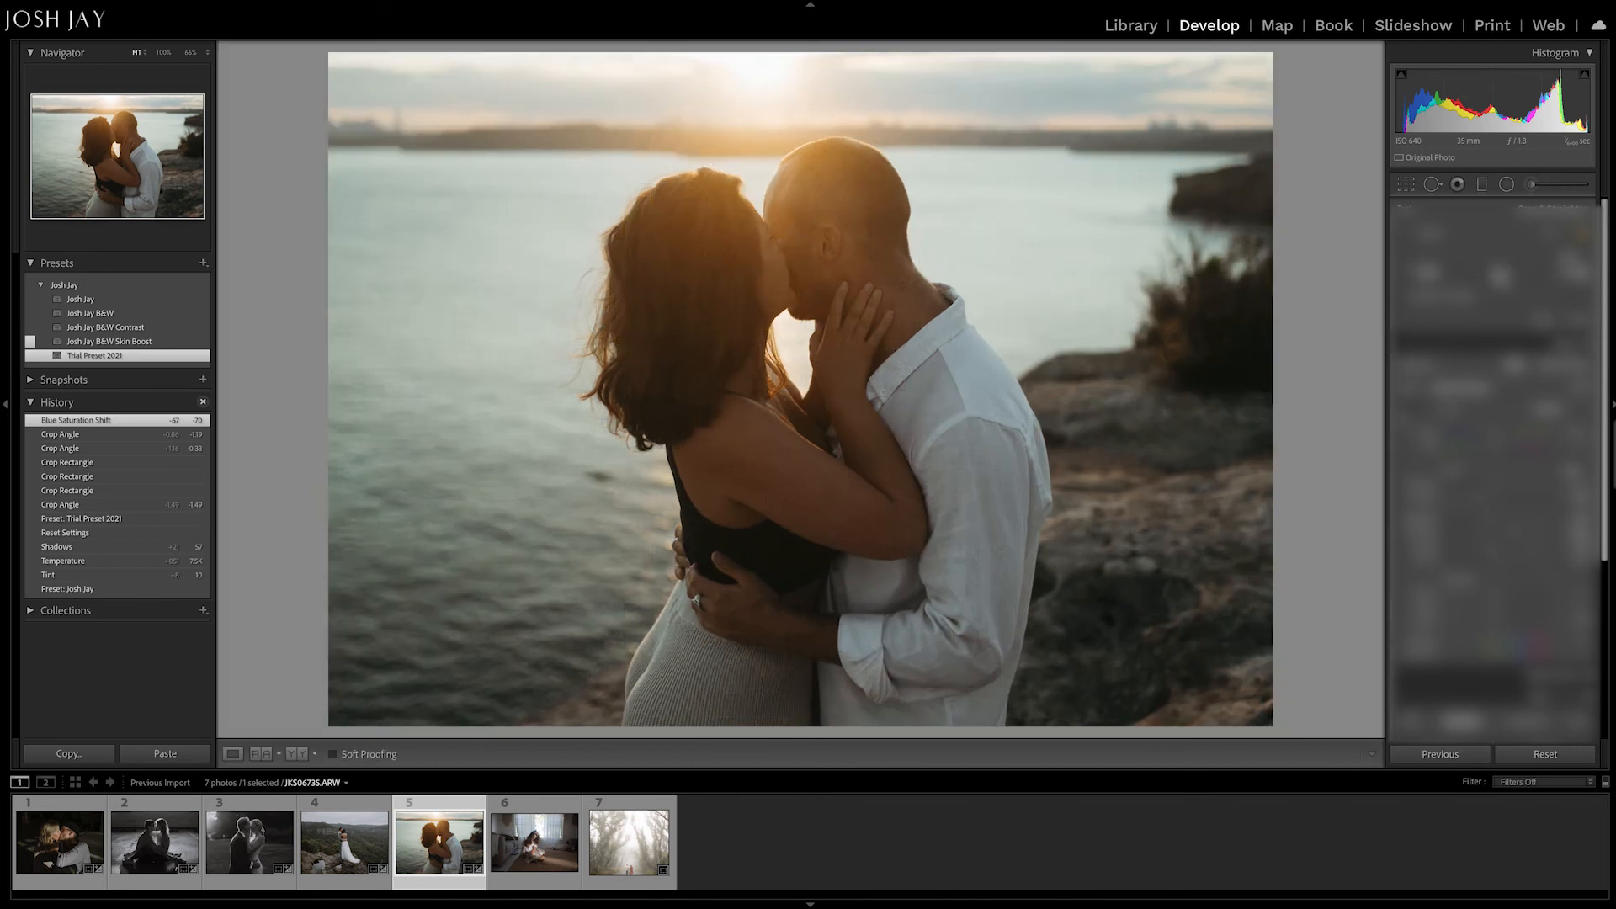
key("r")
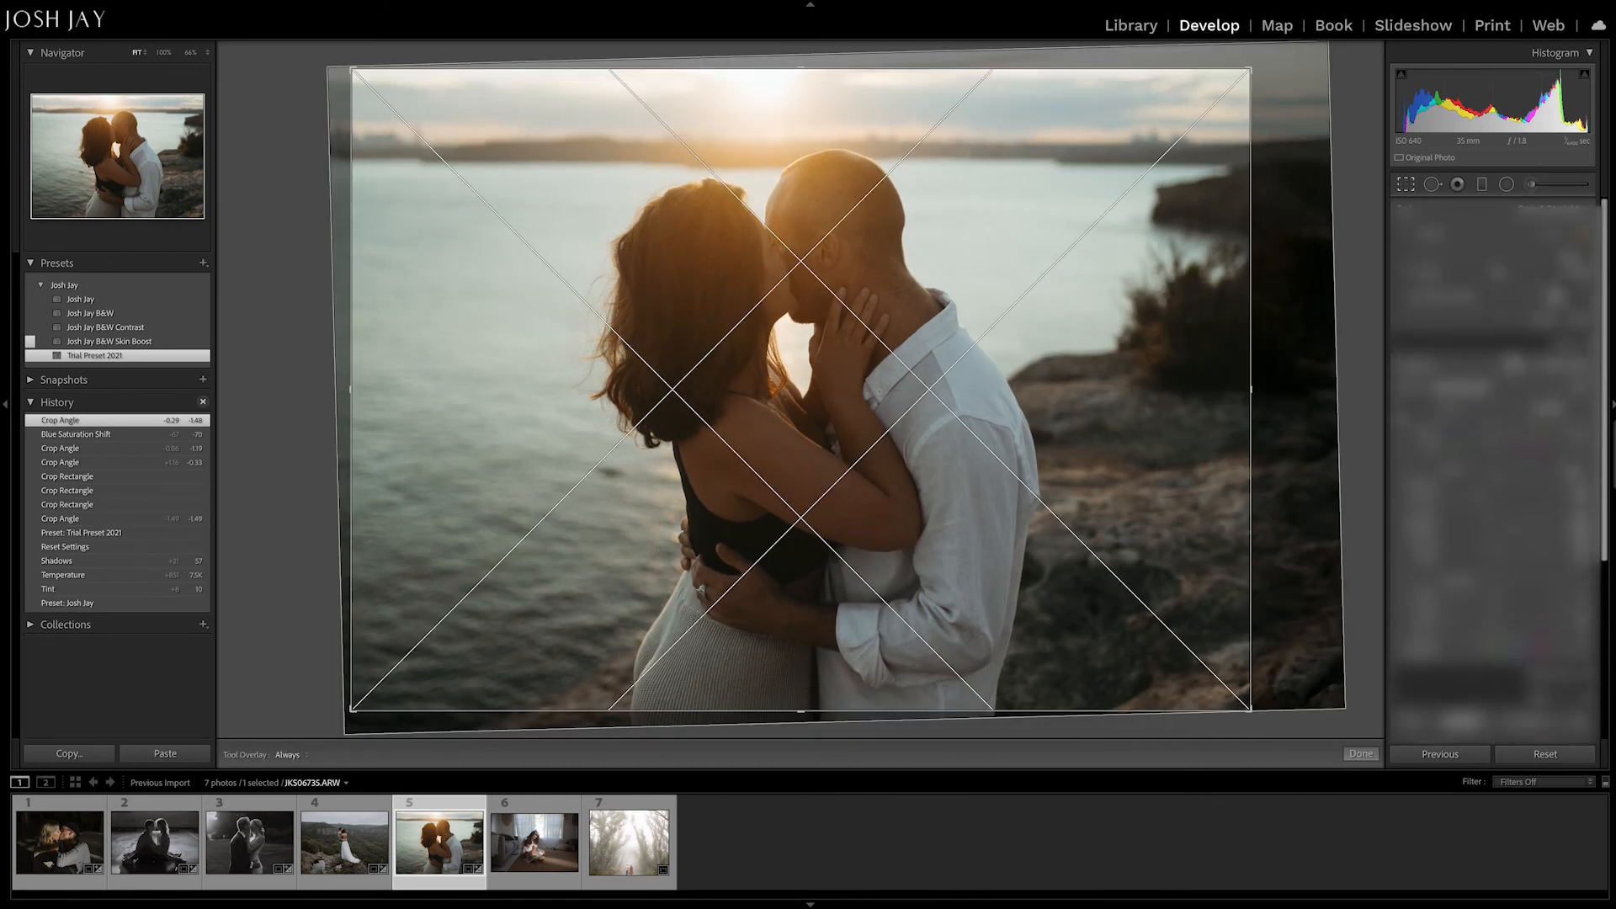
left_click_drag(1570, 271, 1557, 271)
key("Return")
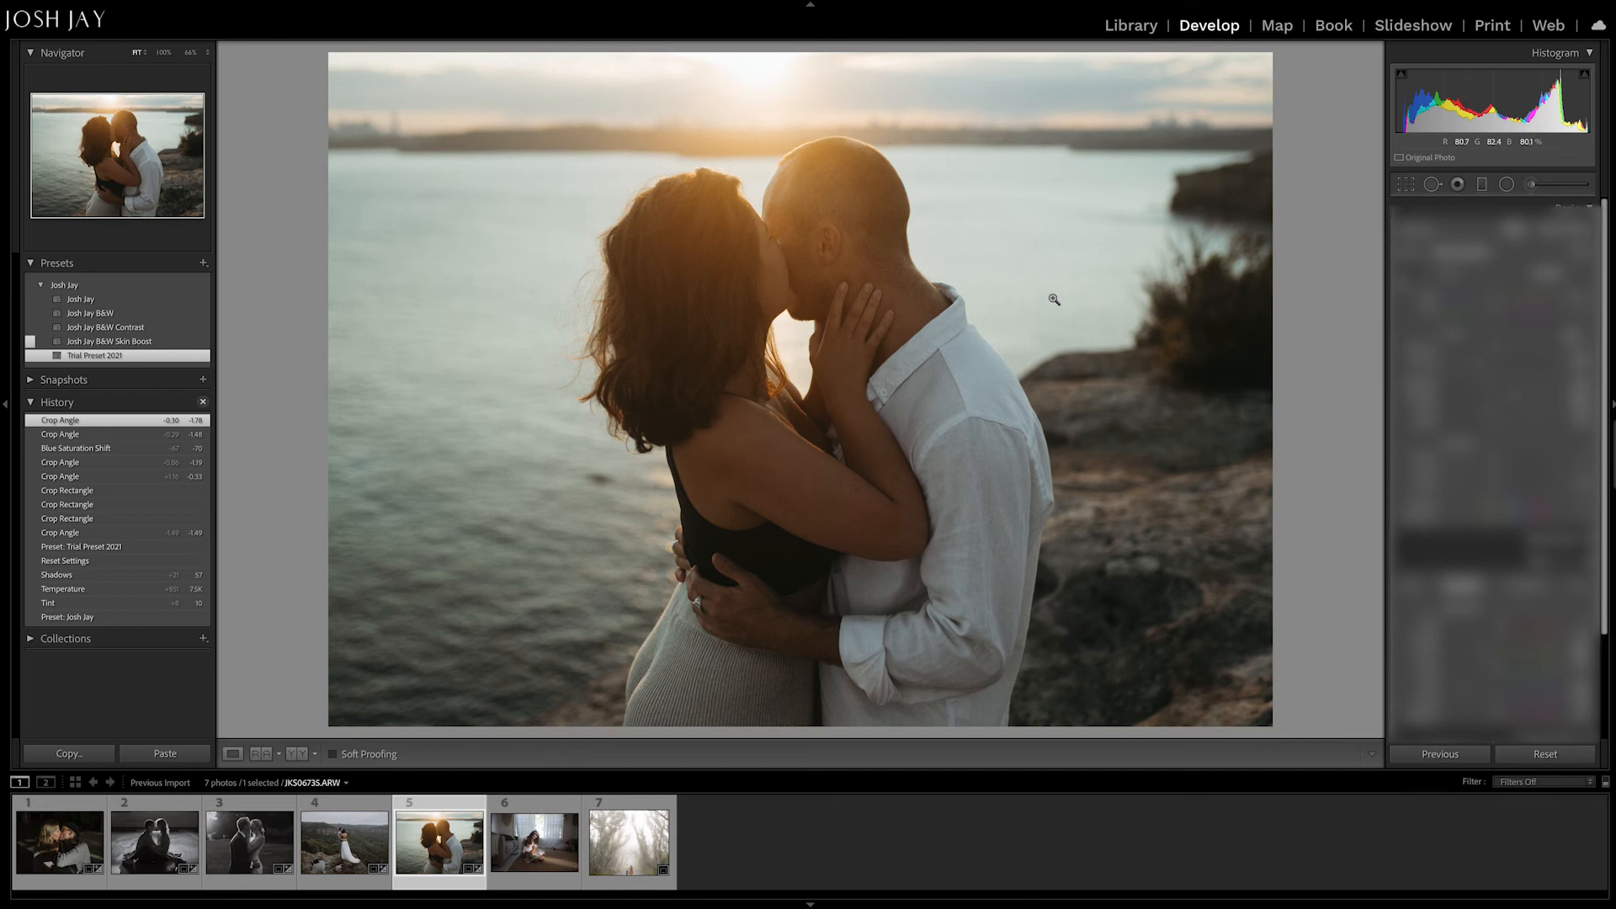
Step: Apply the Josh Jay preset to the sixth photo, the mother and child reading, and lower its highlights to -64
left_click(532, 841)
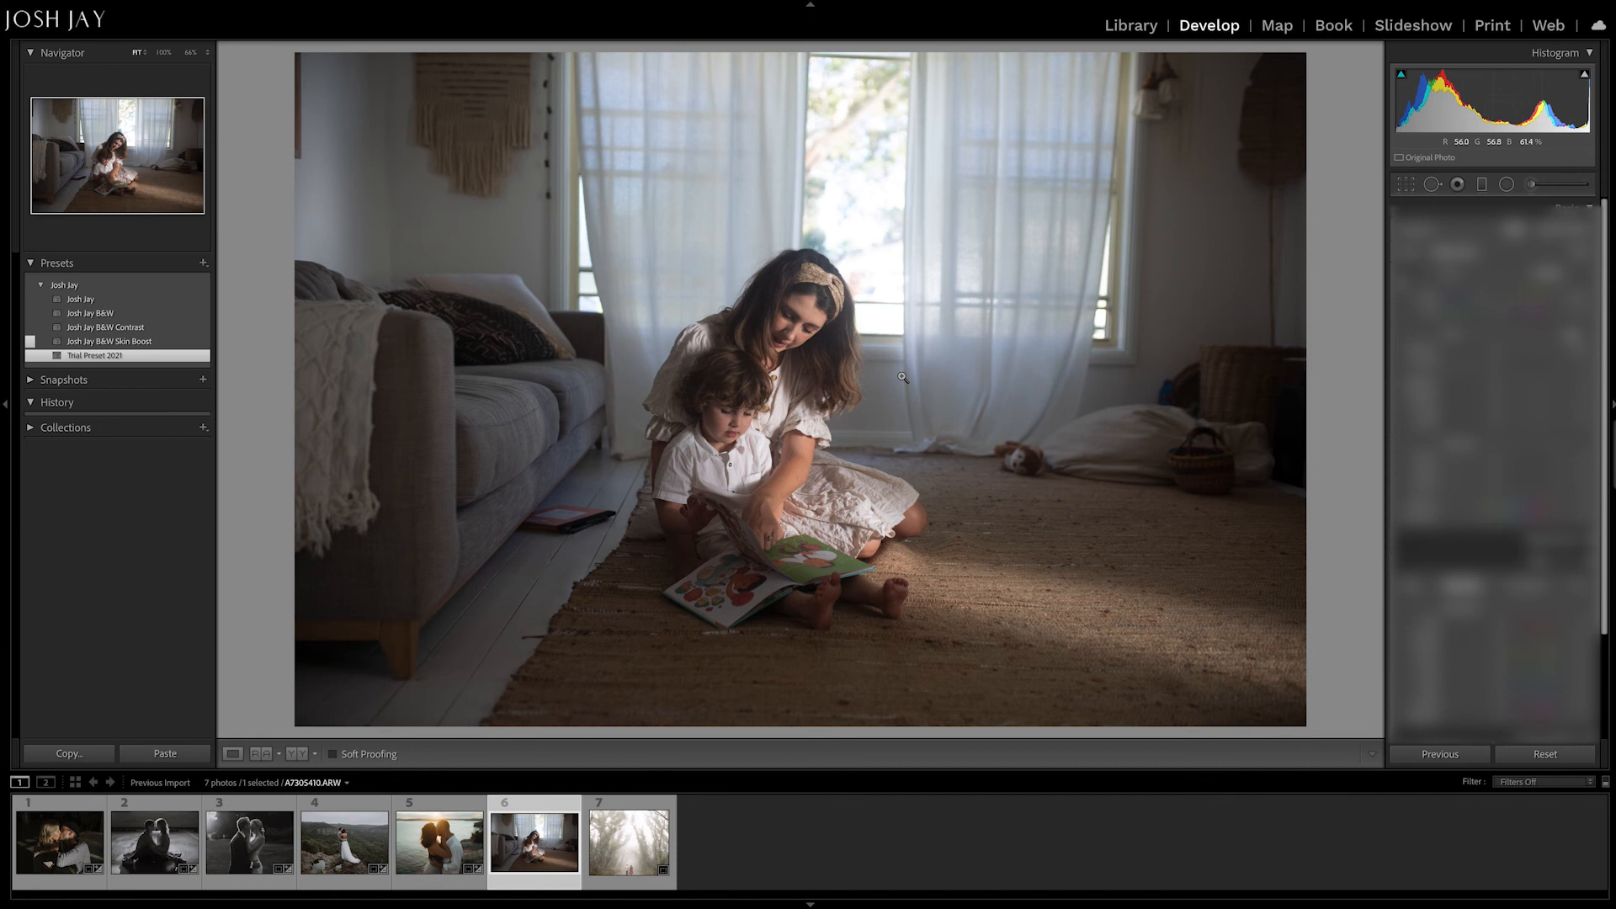
left_click(177, 299)
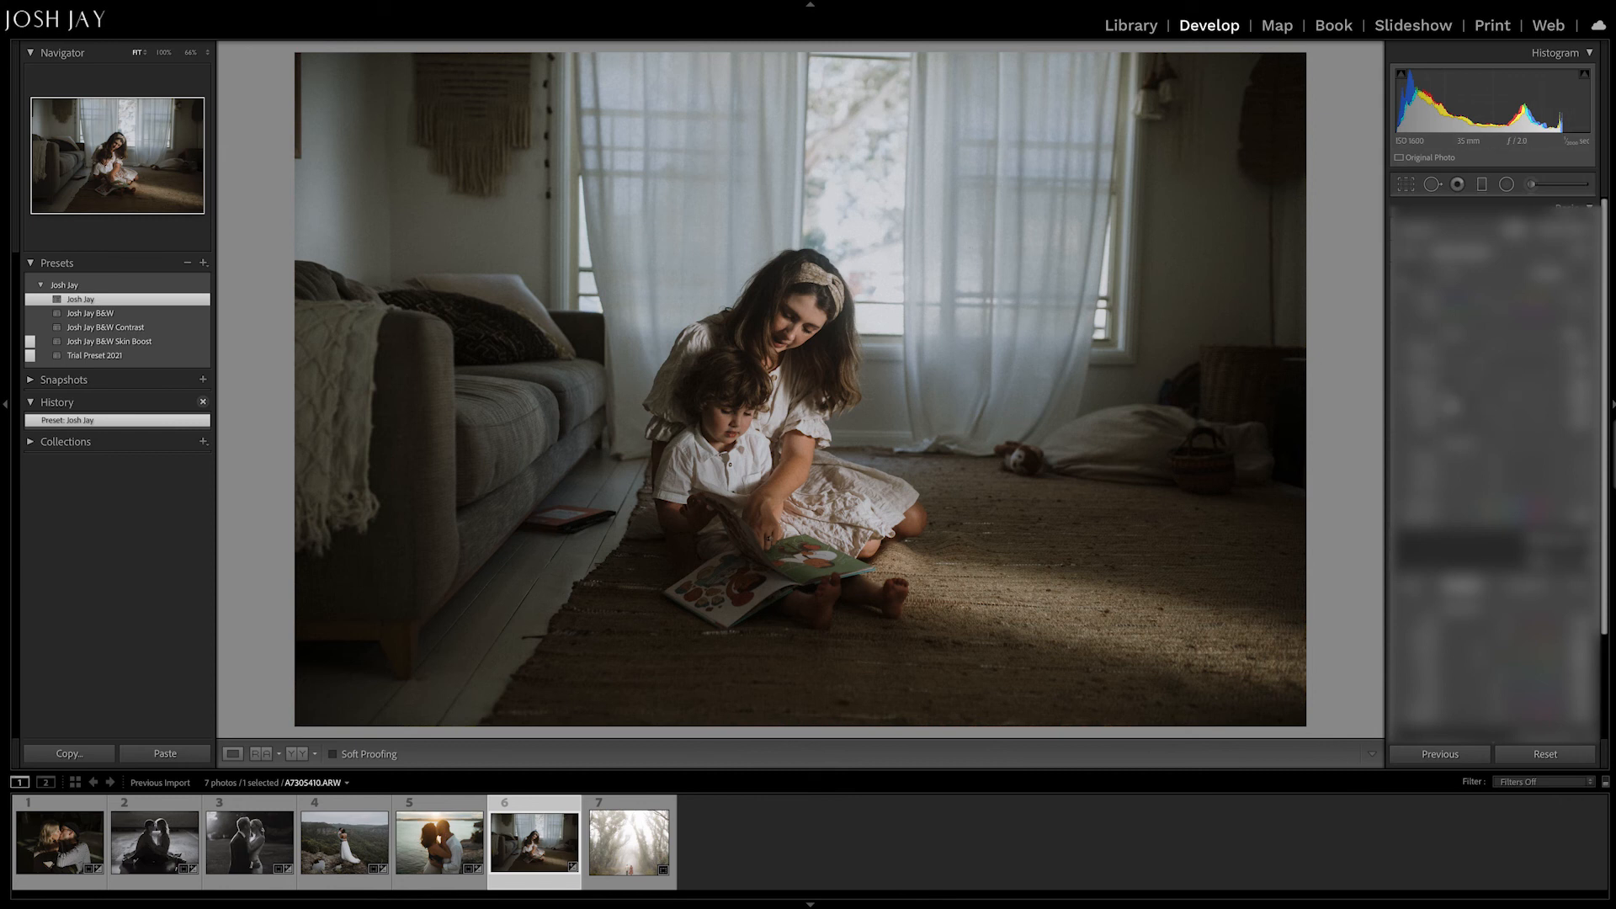
left_click_drag(1473, 386, 1466, 386)
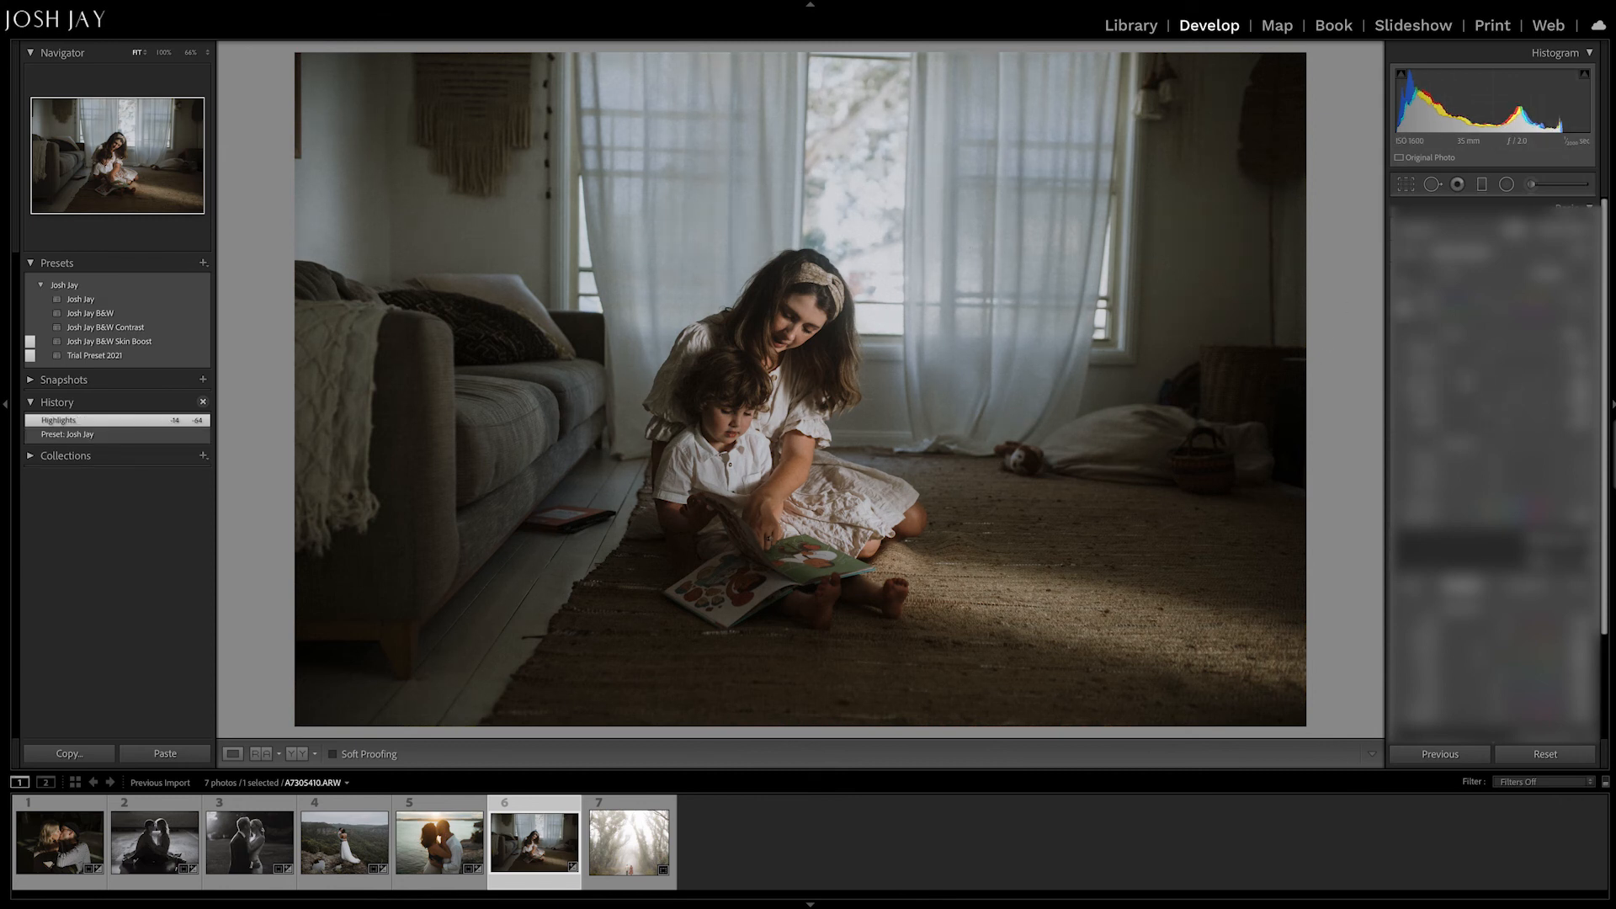
Step: Crop the sixth photo to a slightly narrower ratio with a crop angle of -1.08, and reduce its contrast to -46
key("r")
left_click(1540, 234)
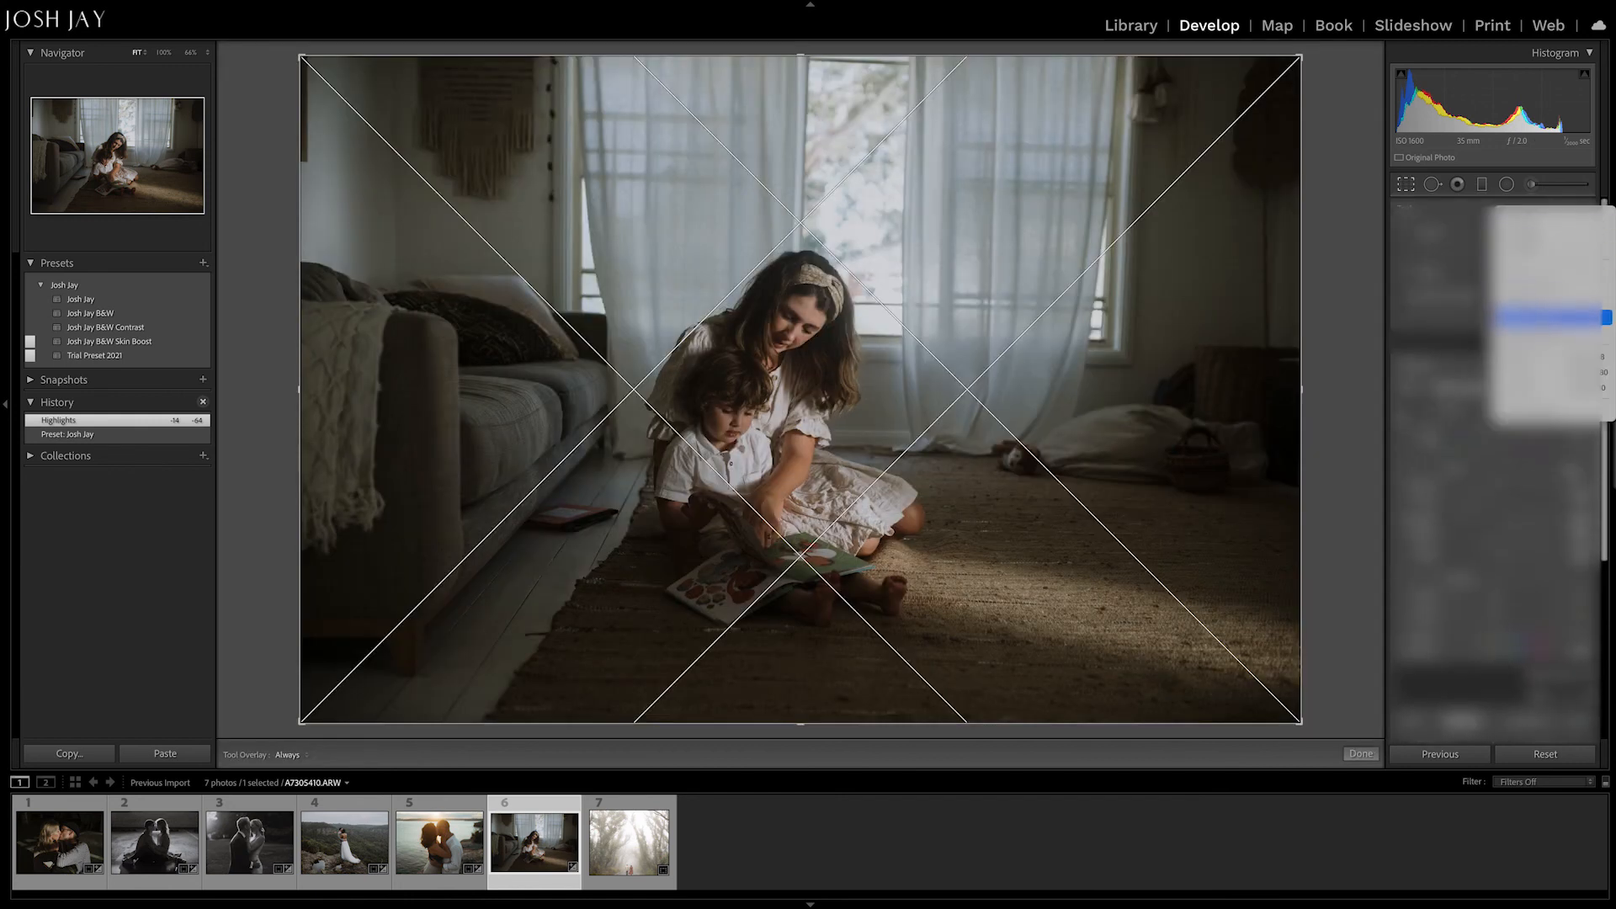
left_click(1535, 317)
left_click_drag(1503, 277, 1499, 277)
key("Return")
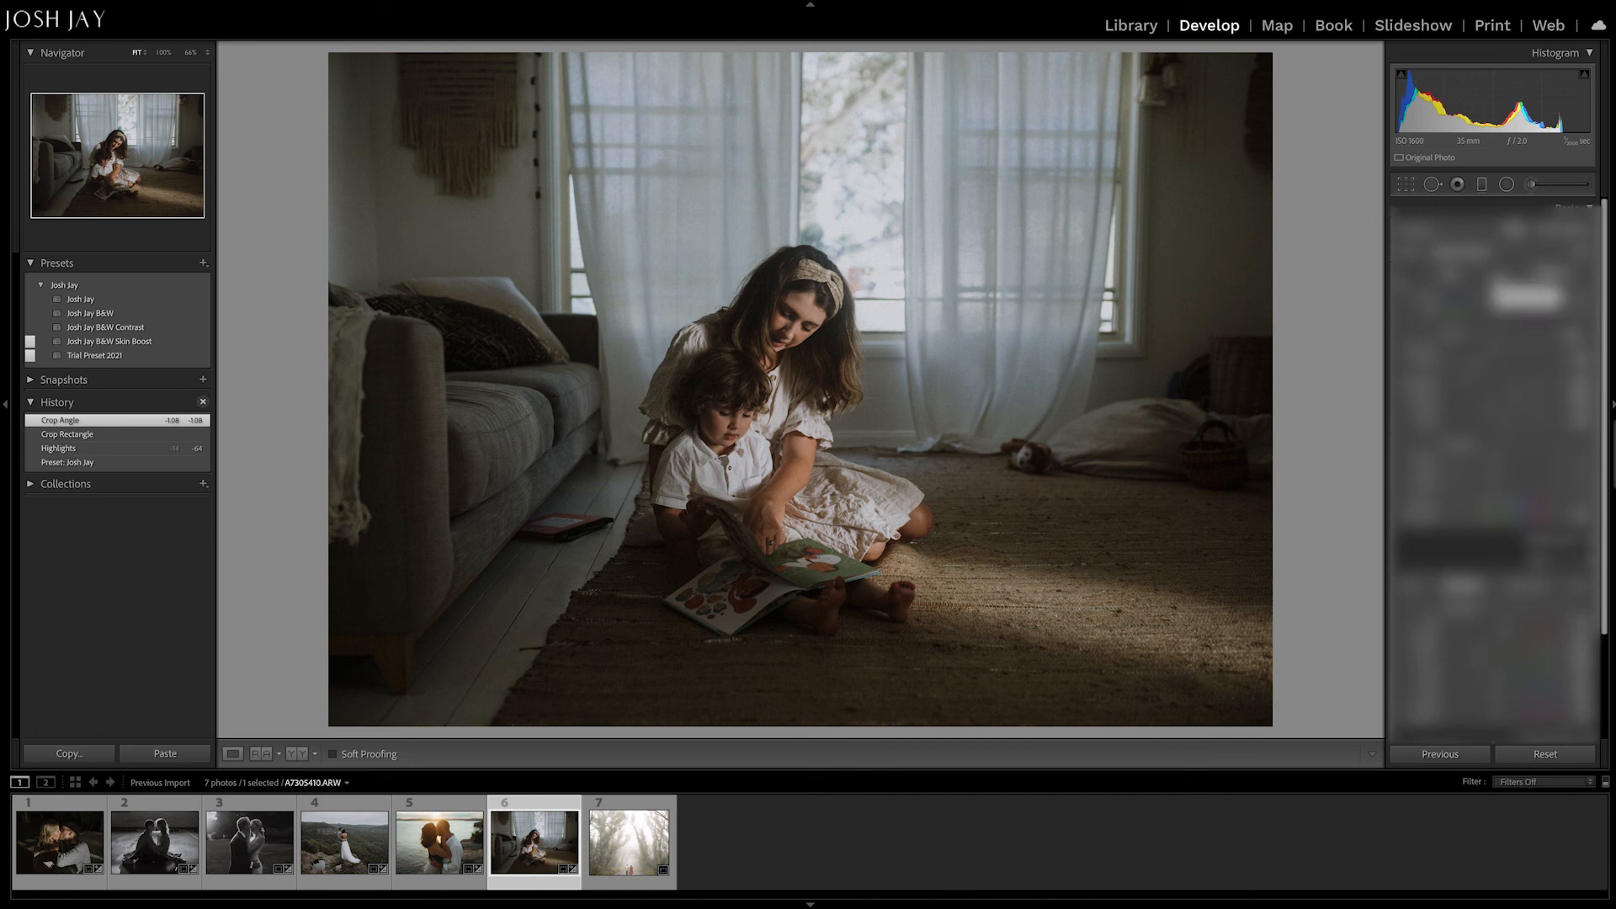
left_click_drag(1480, 365, 1473, 365)
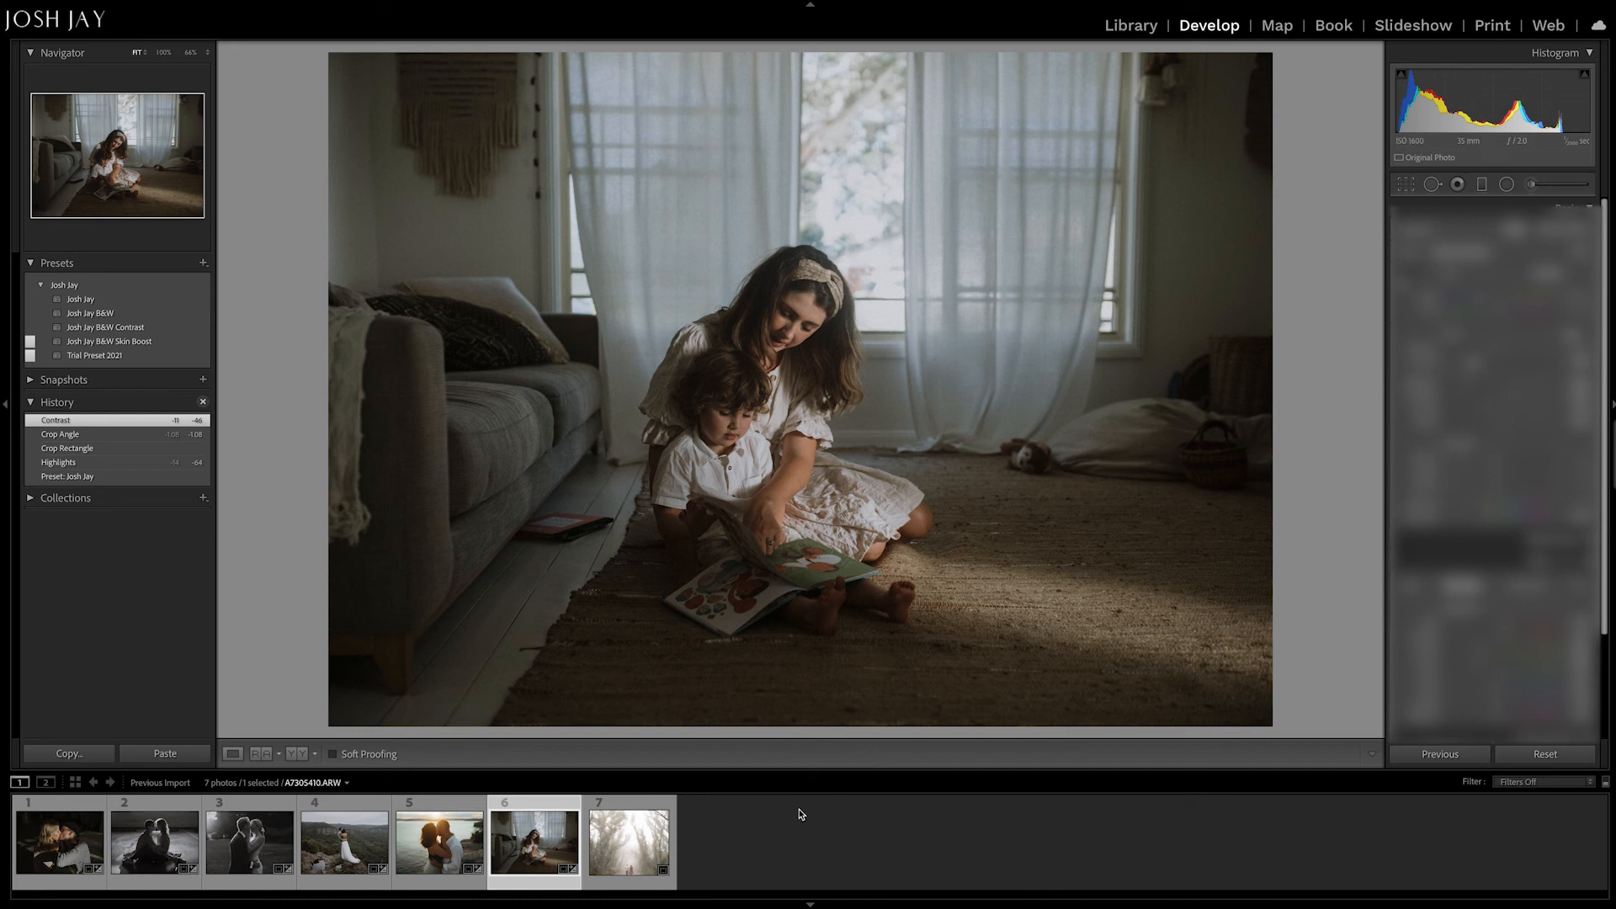
Step: Apply the Trial Preset 2021 preset to the seventh photo, the misty forest road, and lower its exposure to about -1.30
left_click(670, 844)
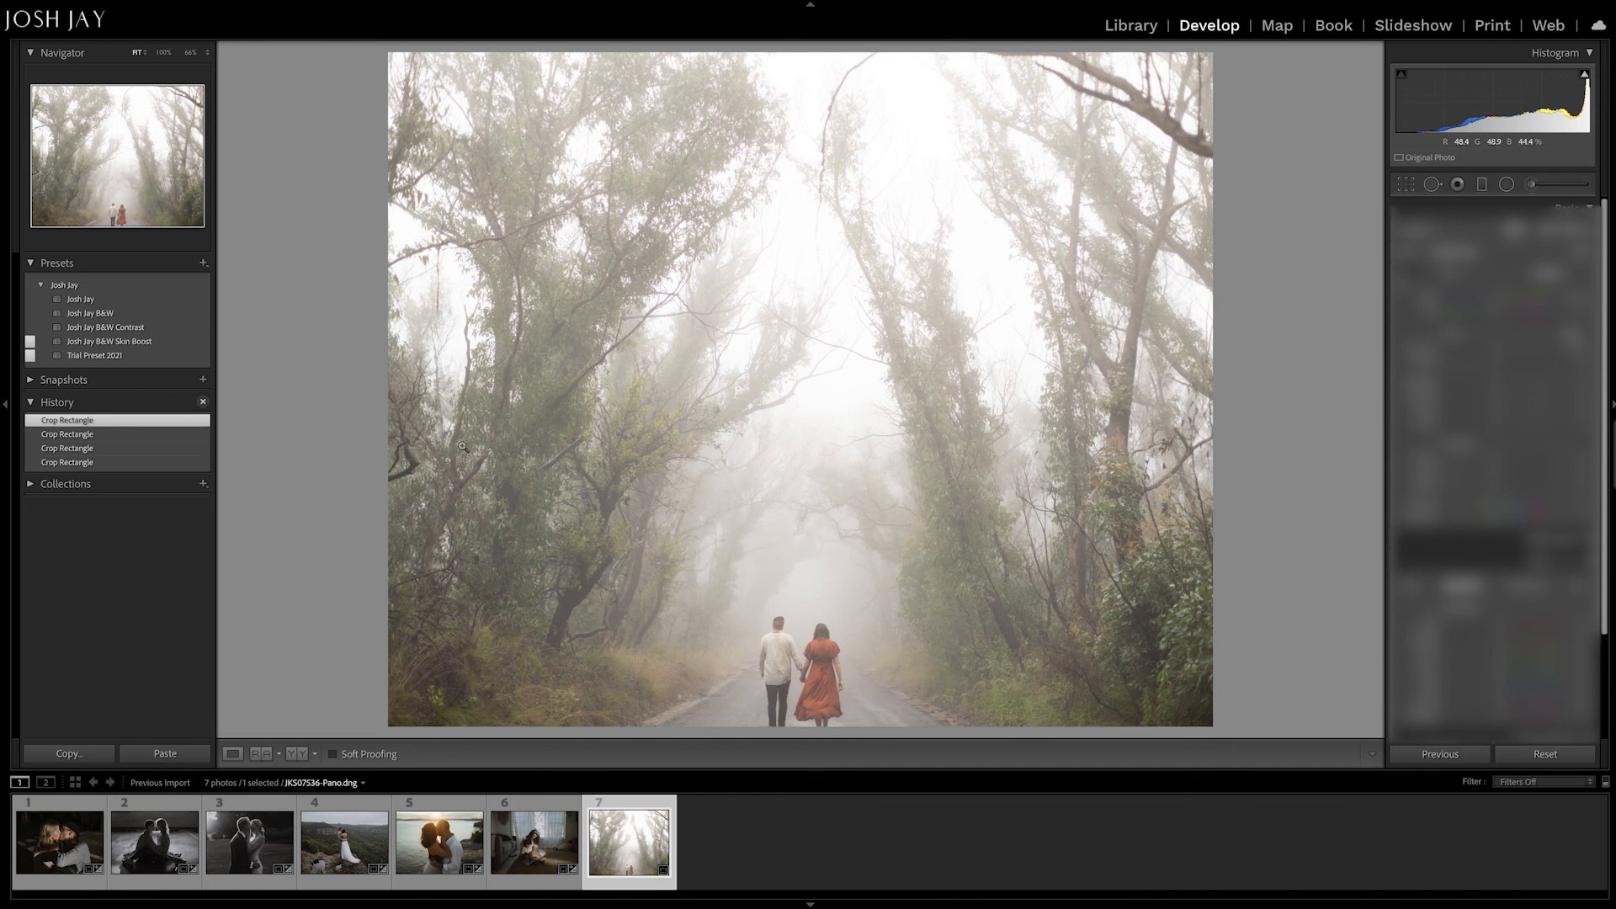
left_click(192, 356)
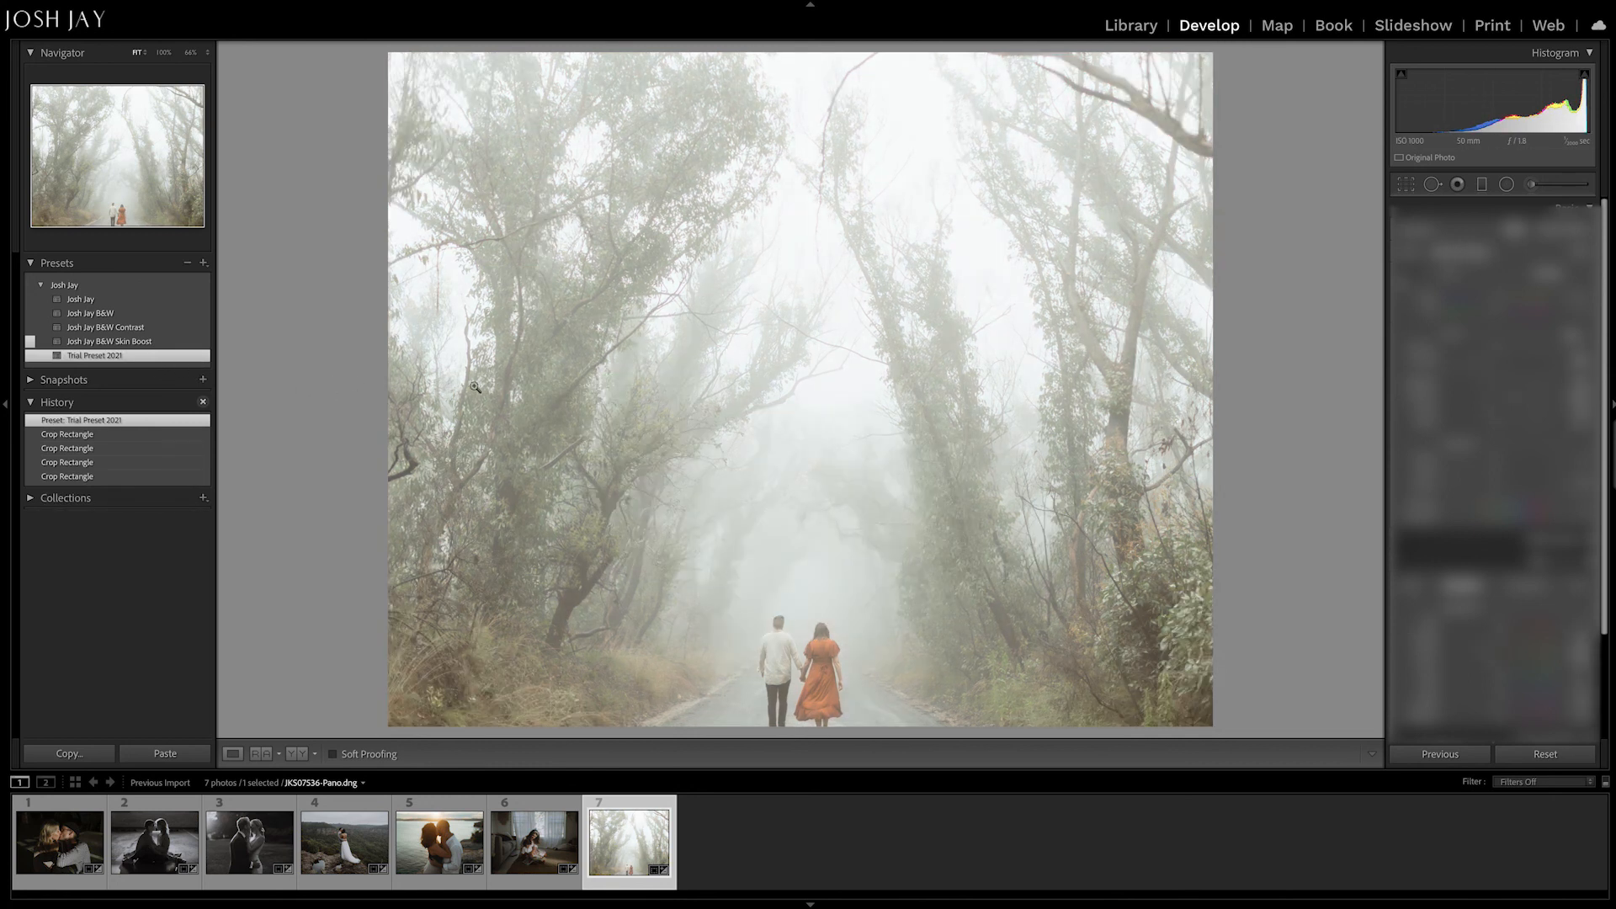
left_click_drag(1496, 353, 1482, 353)
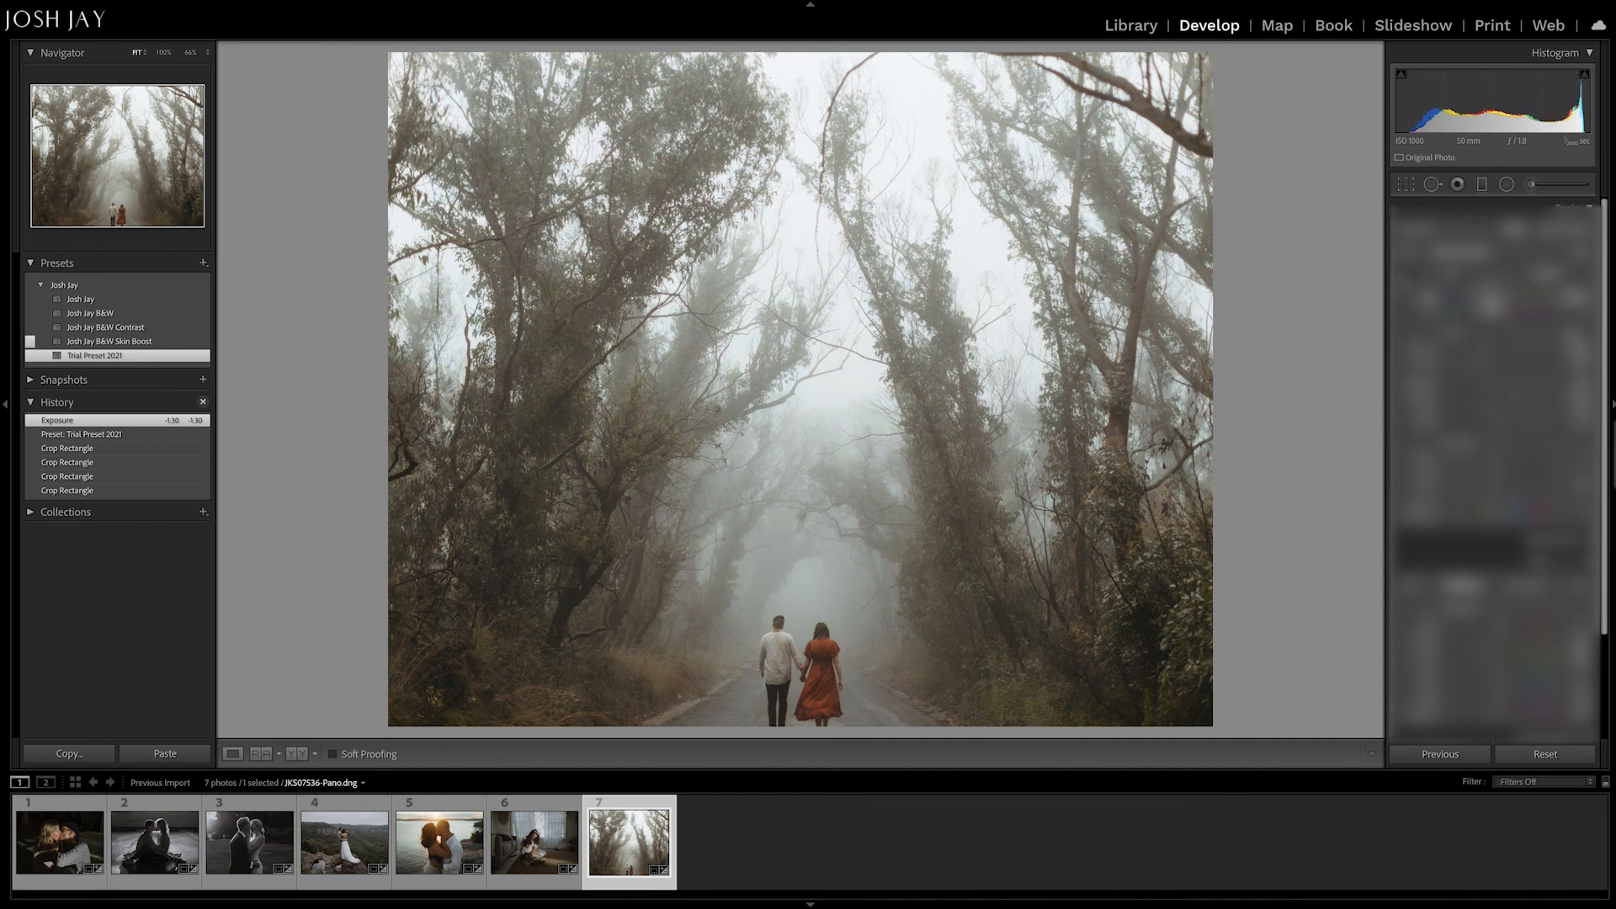
Step: Cool the seventh photo's temperature to about 6.3K and fine-tune its tint
left_click_drag(1491, 300, 1488, 301)
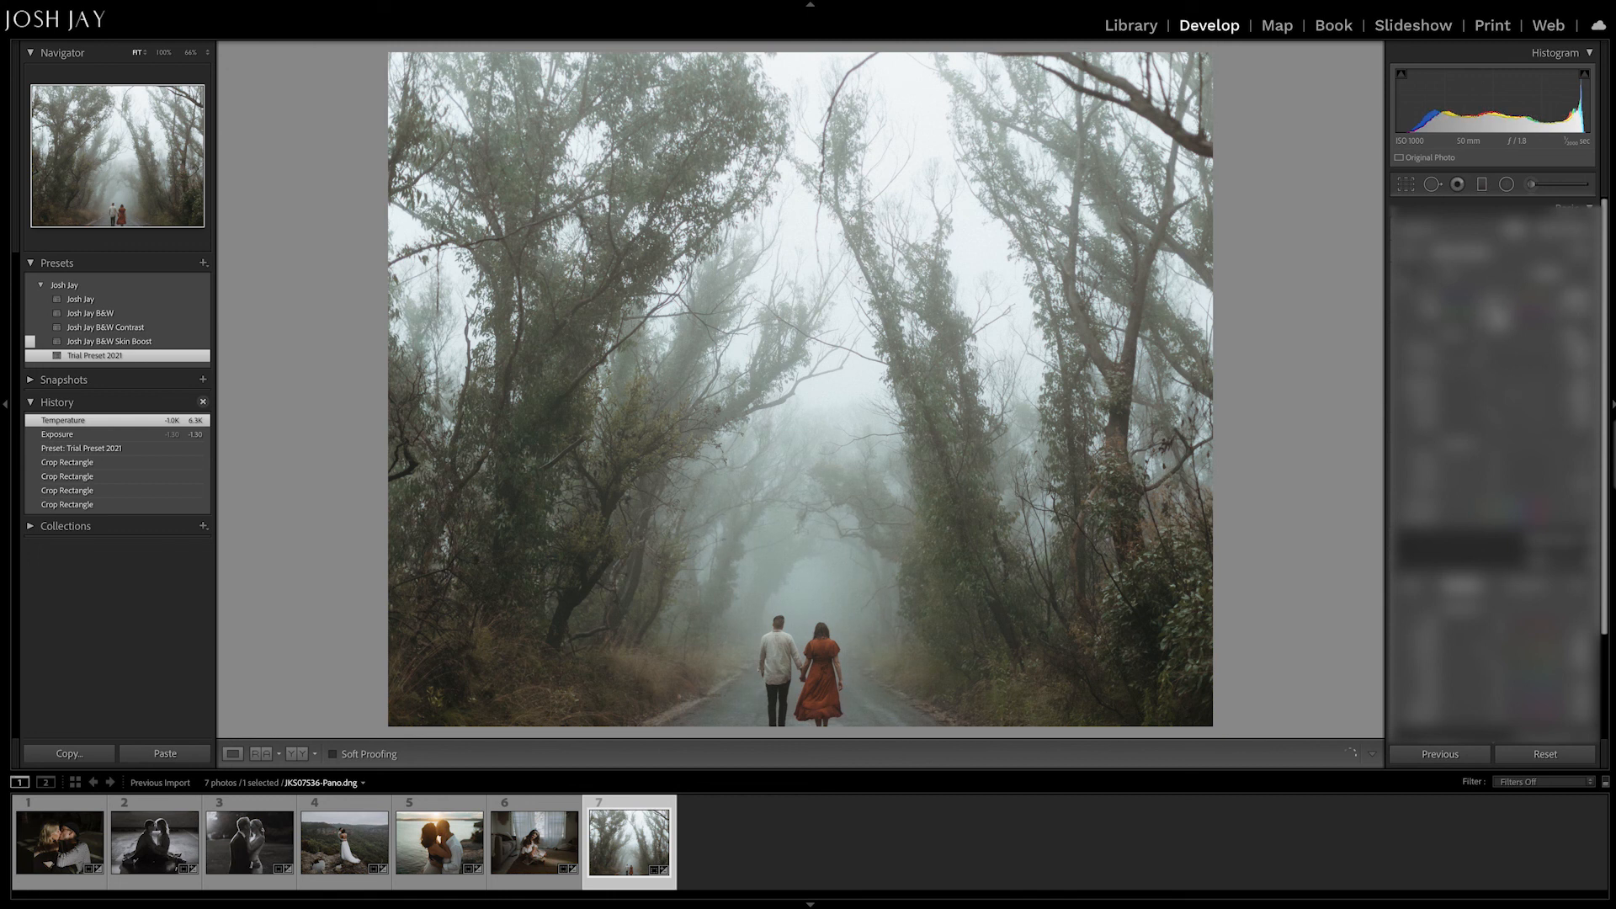
left_click_drag(1495, 315, 1497, 317)
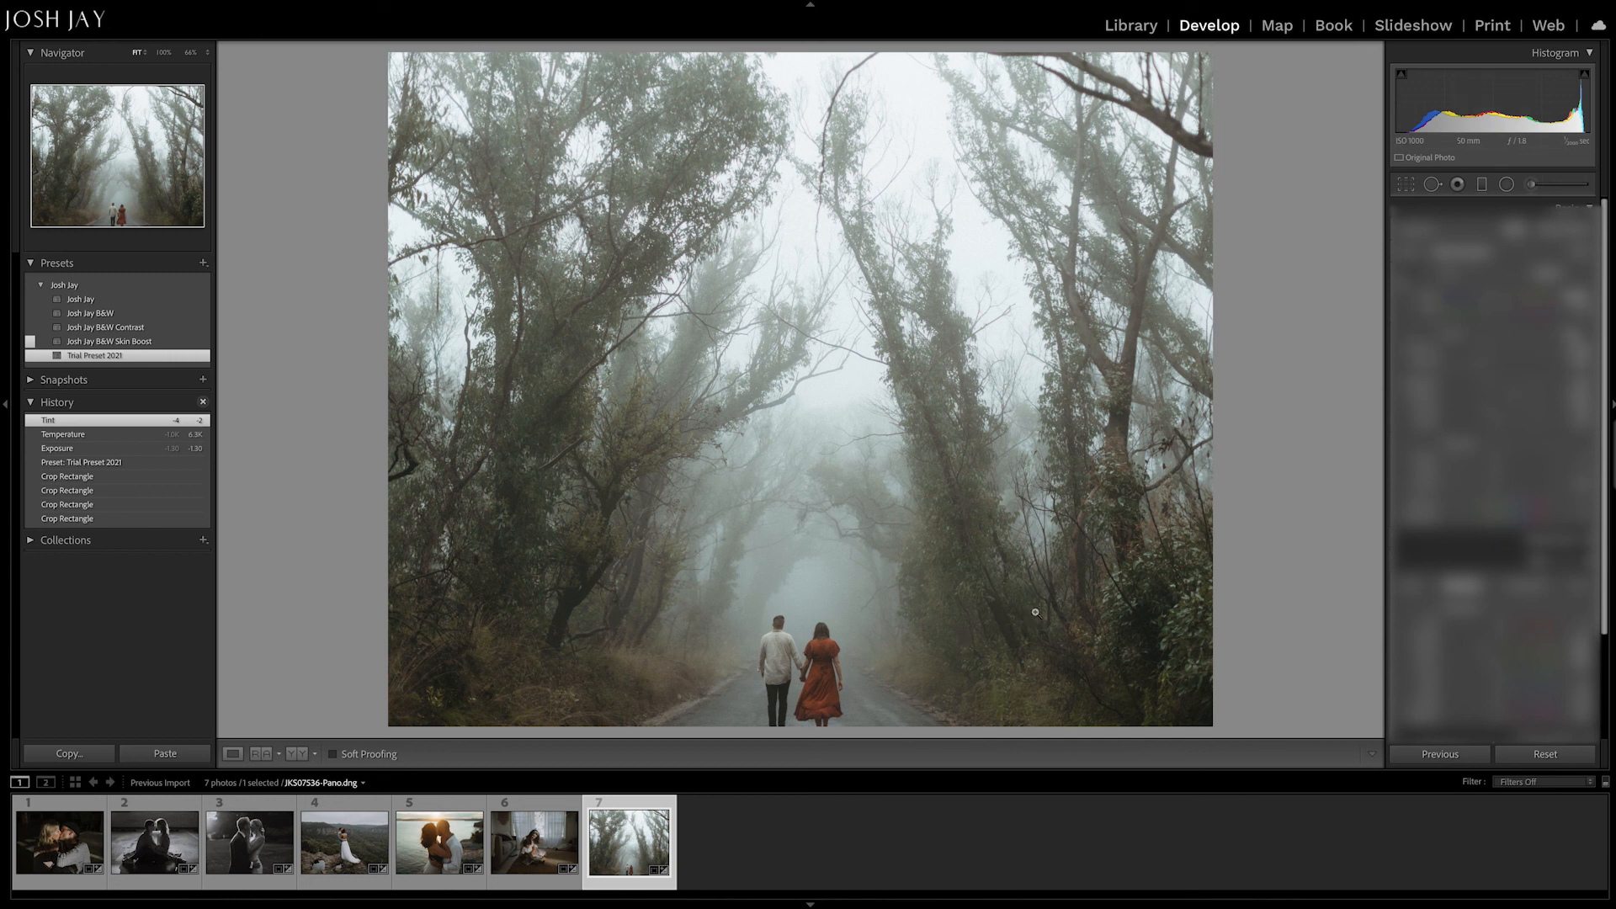
Step: Paint darkening brush strokes over the grassy verges and undergrowth on both sides of the forest road
left_click(1538, 182)
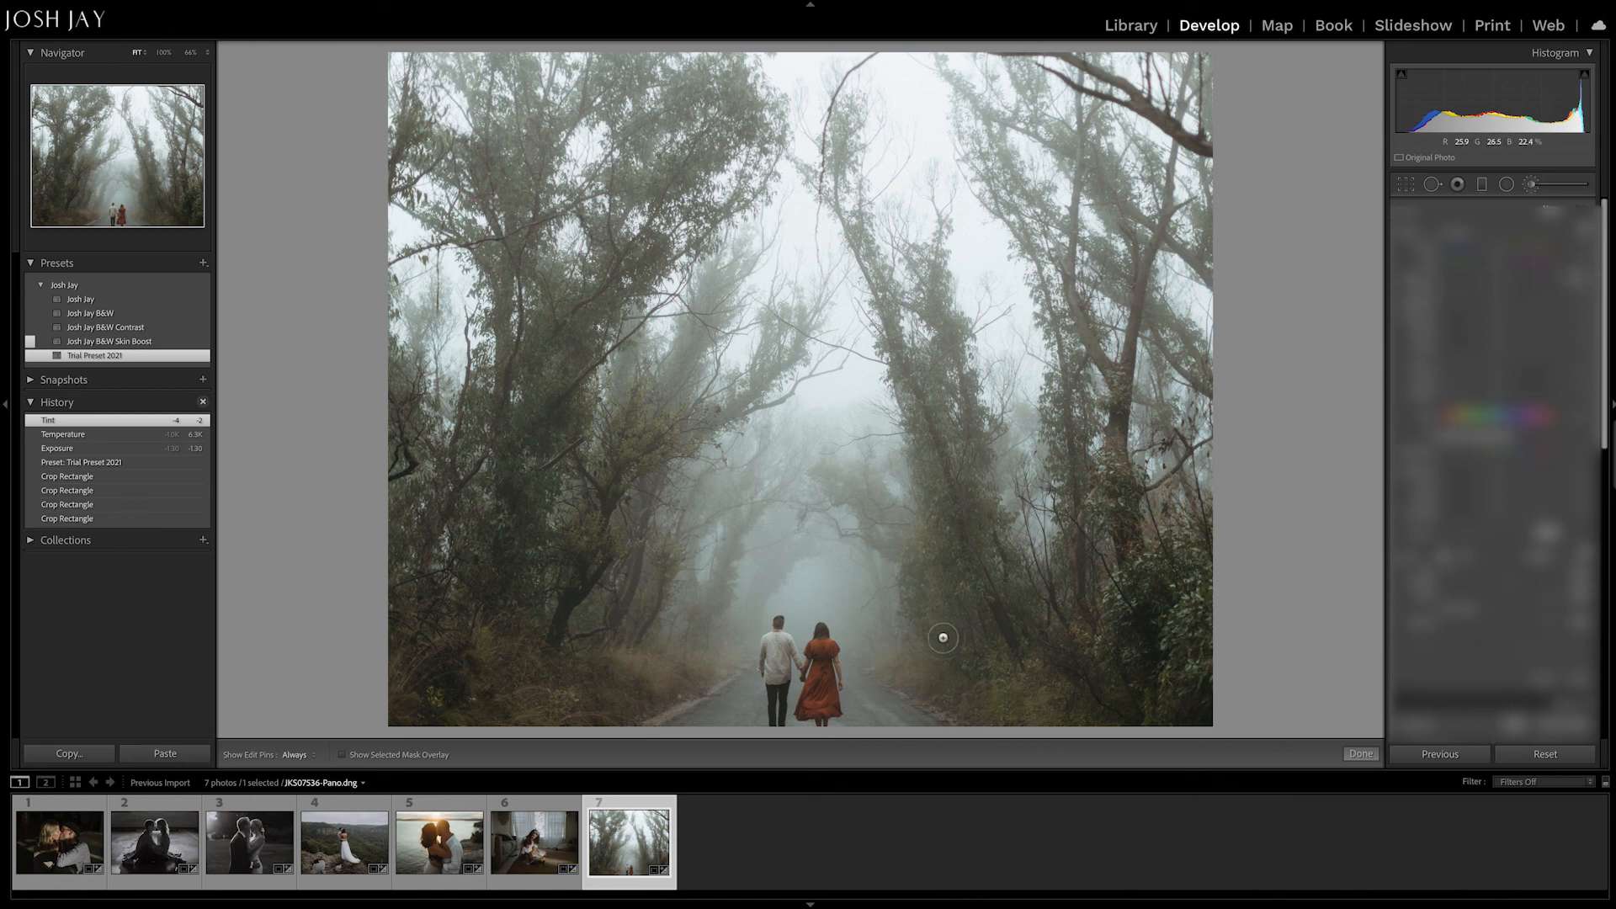
mouse_move(681, 668)
left_mouse_down()
mouse_move(482, 701)
mouse_move(498, 695)
mouse_move(482, 647)
mouse_move(571, 711)
mouse_move(641, 694)
mouse_move(674, 674)
left_mouse_up()
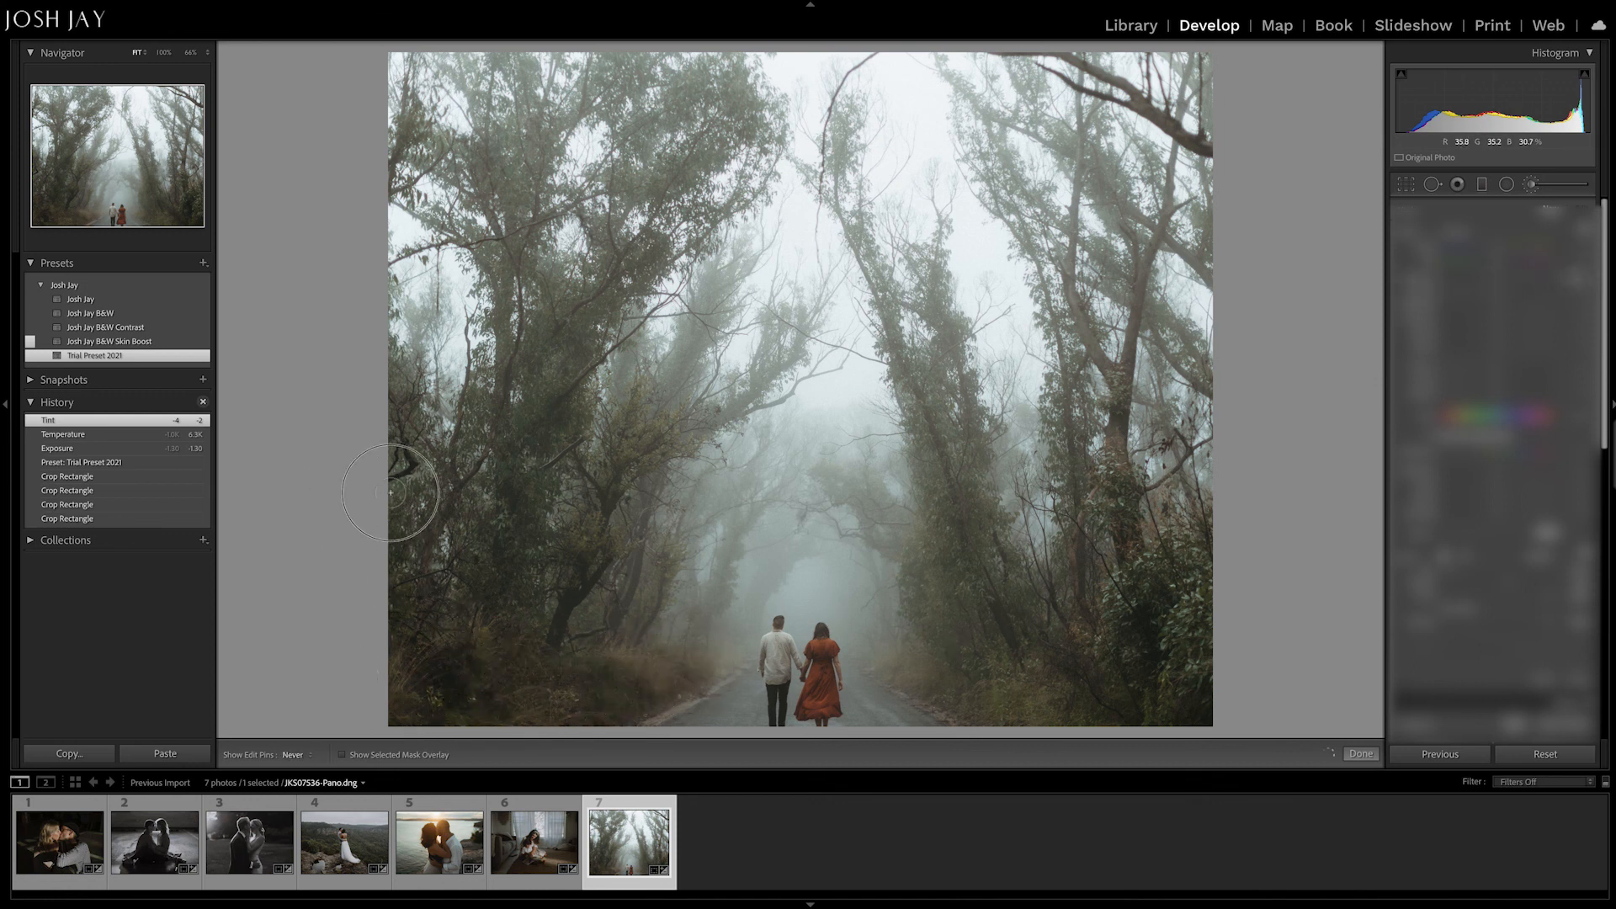
mouse_move(1182, 579)
left_mouse_down()
mouse_move(1134, 605)
mouse_move(1145, 711)
mouse_move(931, 677)
mouse_move(1063, 721)
mouse_move(1024, 686)
mouse_move(909, 681)
left_mouse_up()
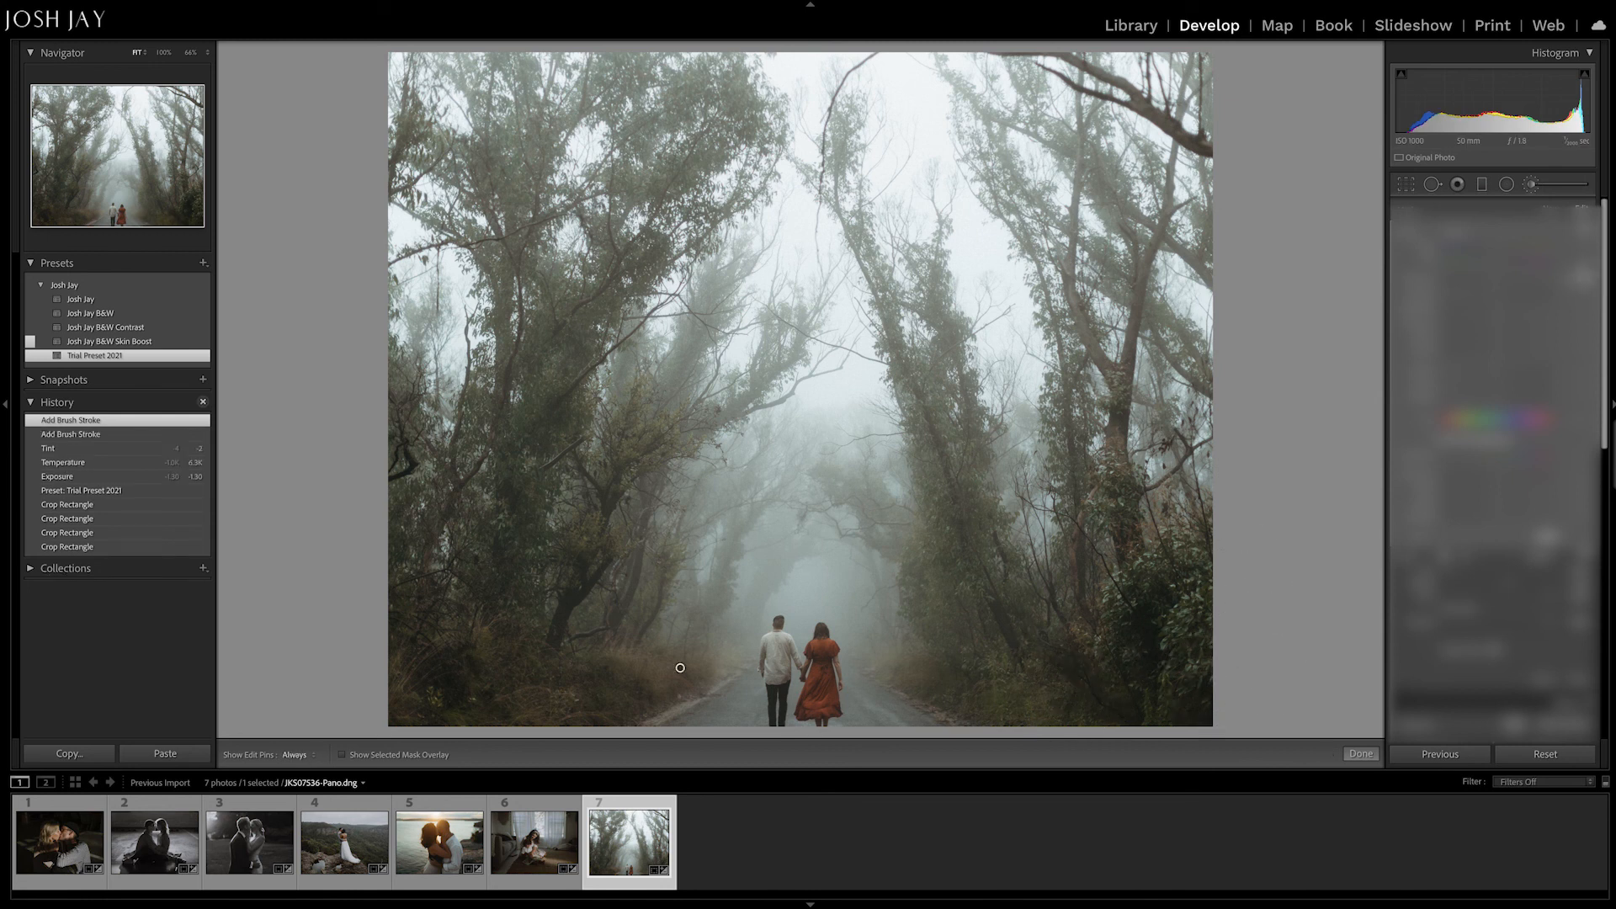
left_click(1560, 189)
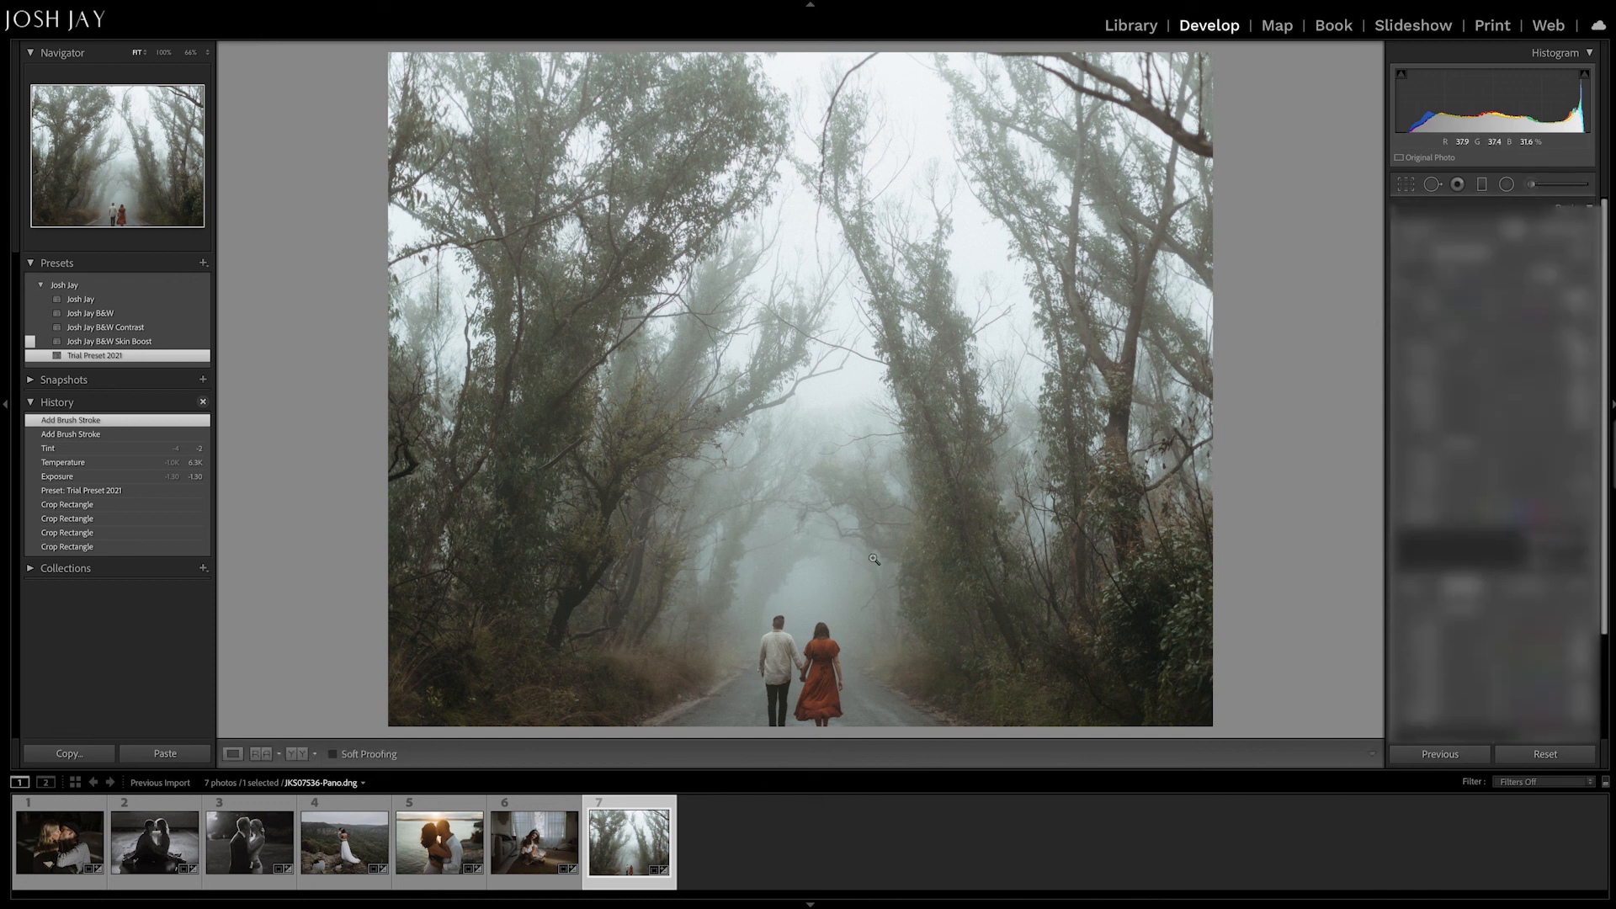
Step: Add an oval radial filter over the misty opening just above the couple and adjust its Dehaze
left_click(1506, 183)
mouse_move(793, 458)
left_mouse_down()
mouse_move(918, 600)
mouse_move(800, 464)
mouse_move(819, 479)
left_mouse_up()
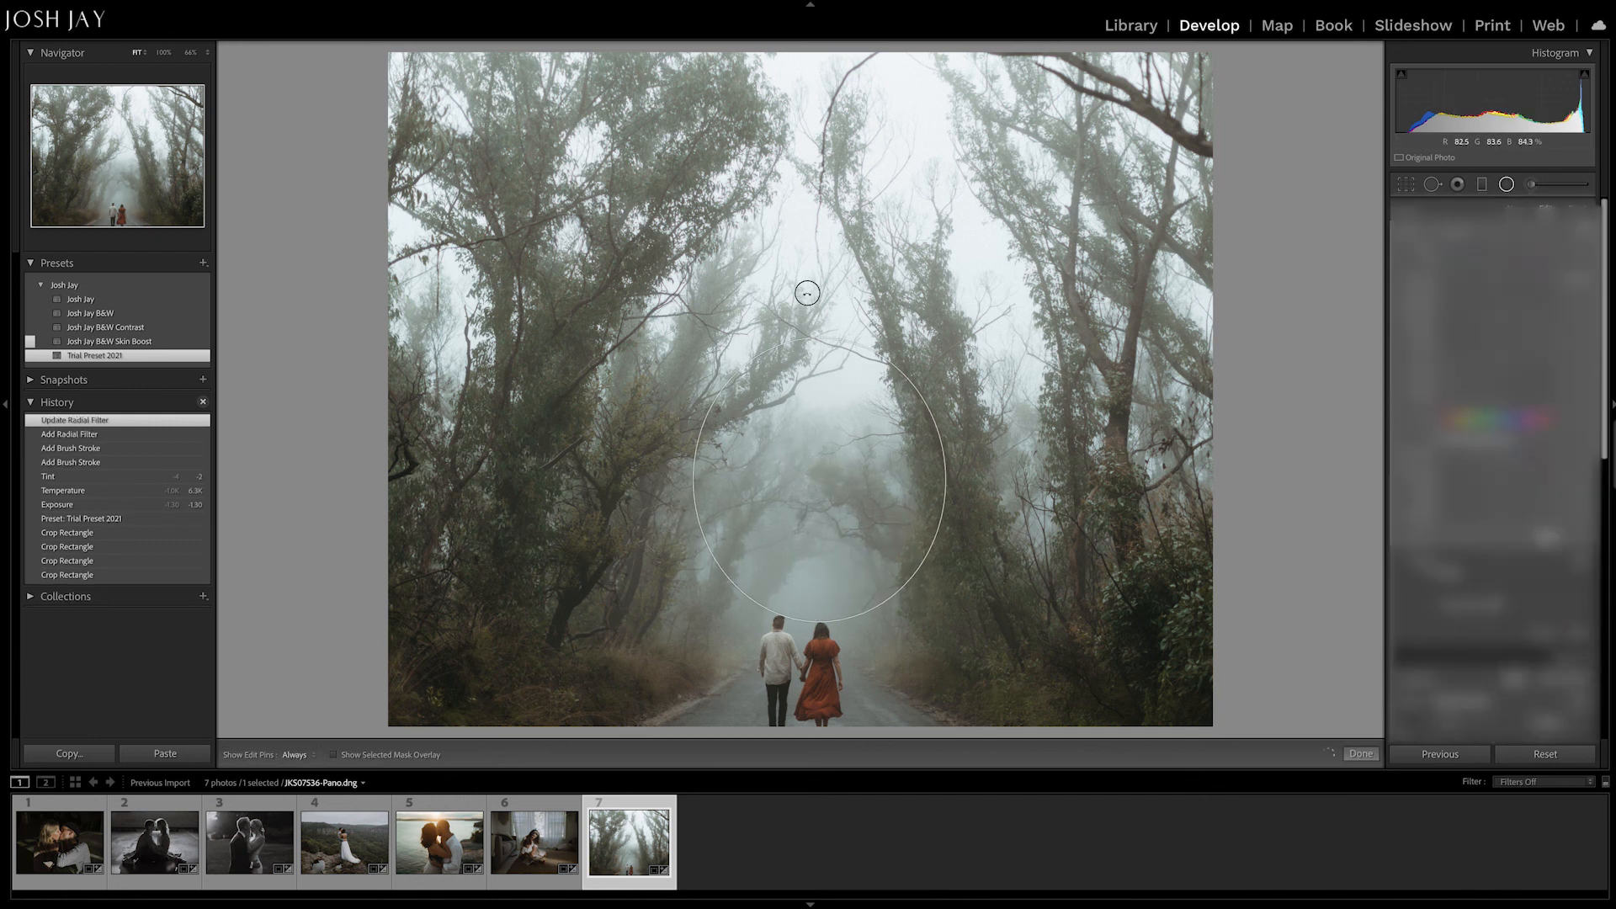
left_click_drag(819, 337, 815, 302)
left_click_drag(818, 488, 811, 468)
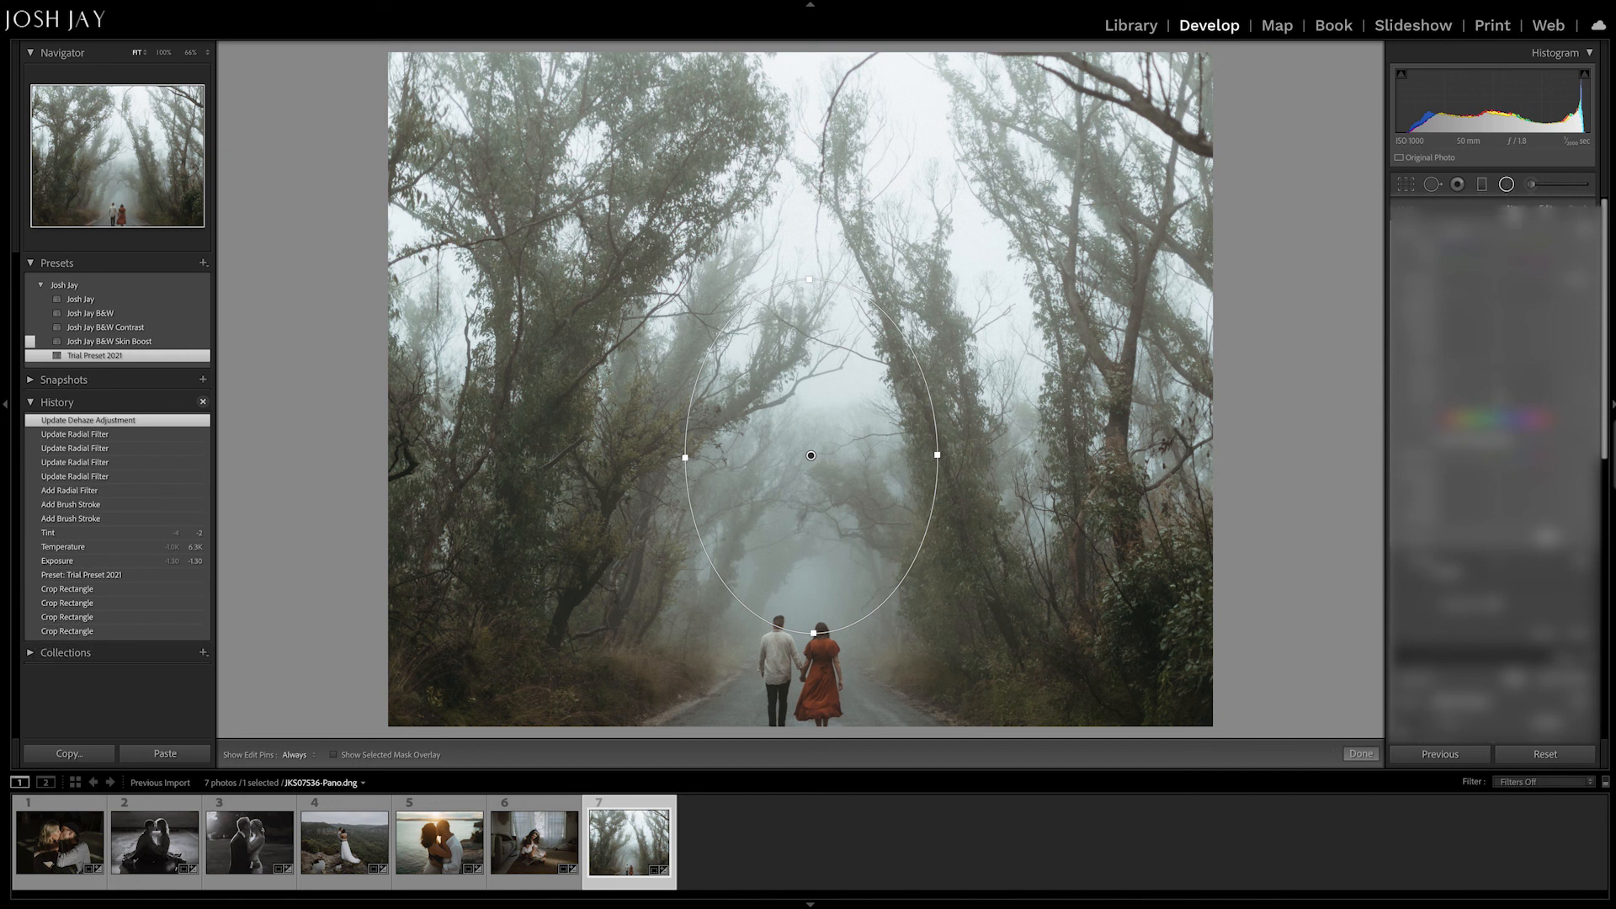
left_click(1512, 209)
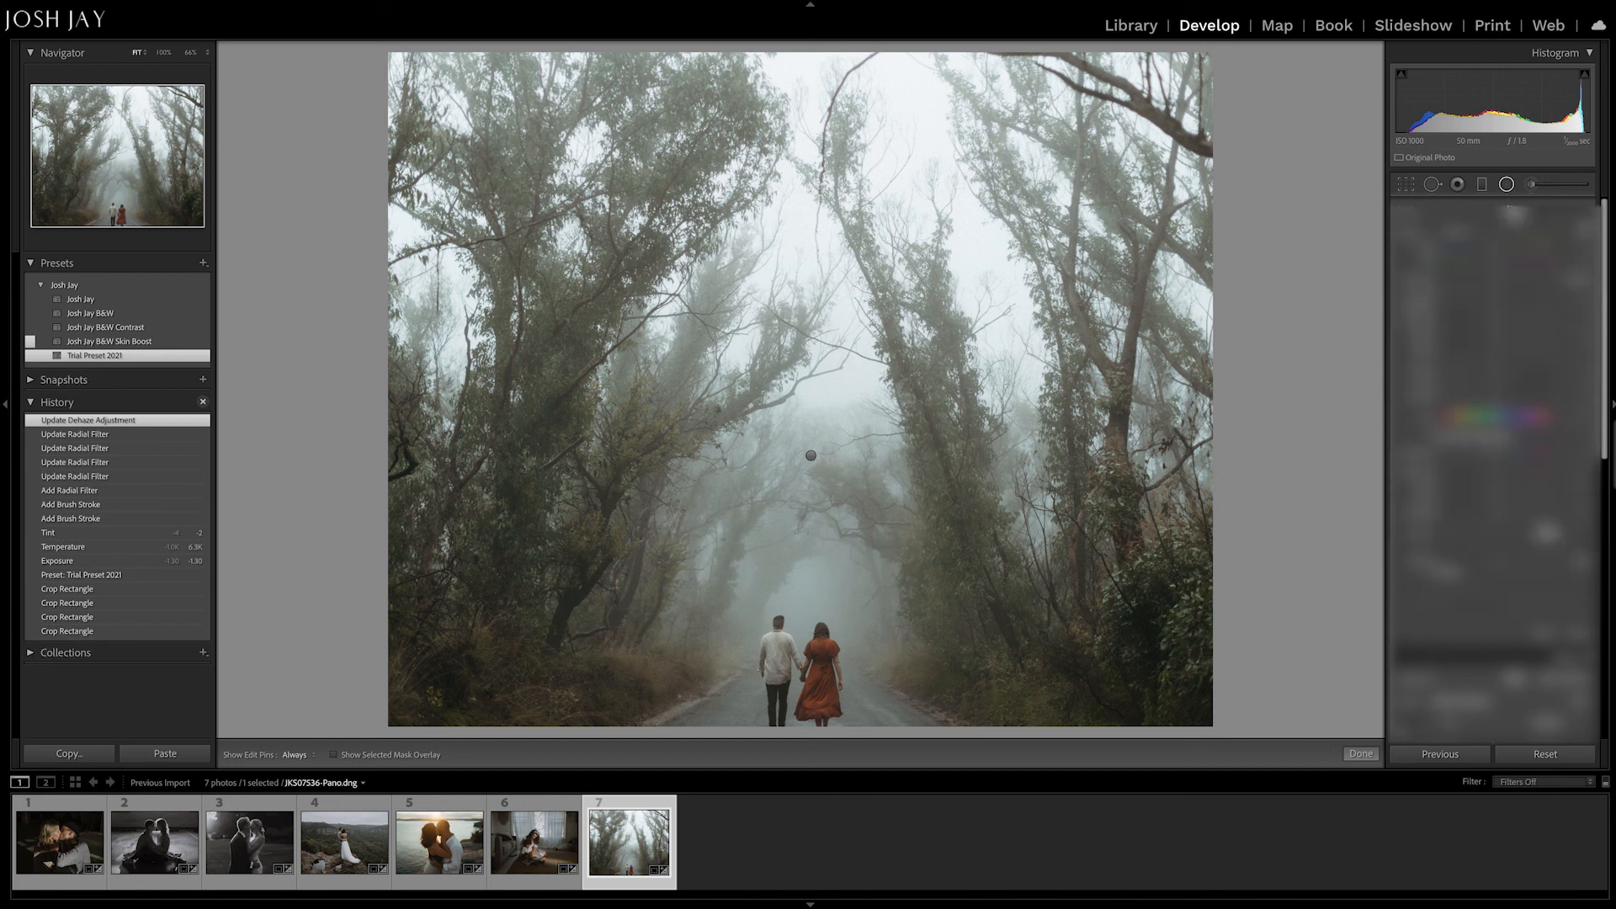
Step: Review the brush adjustment and compare the edited seventh photo with its Trial Preset 2021 history state, returning to the latest edit
left_click(1555, 192)
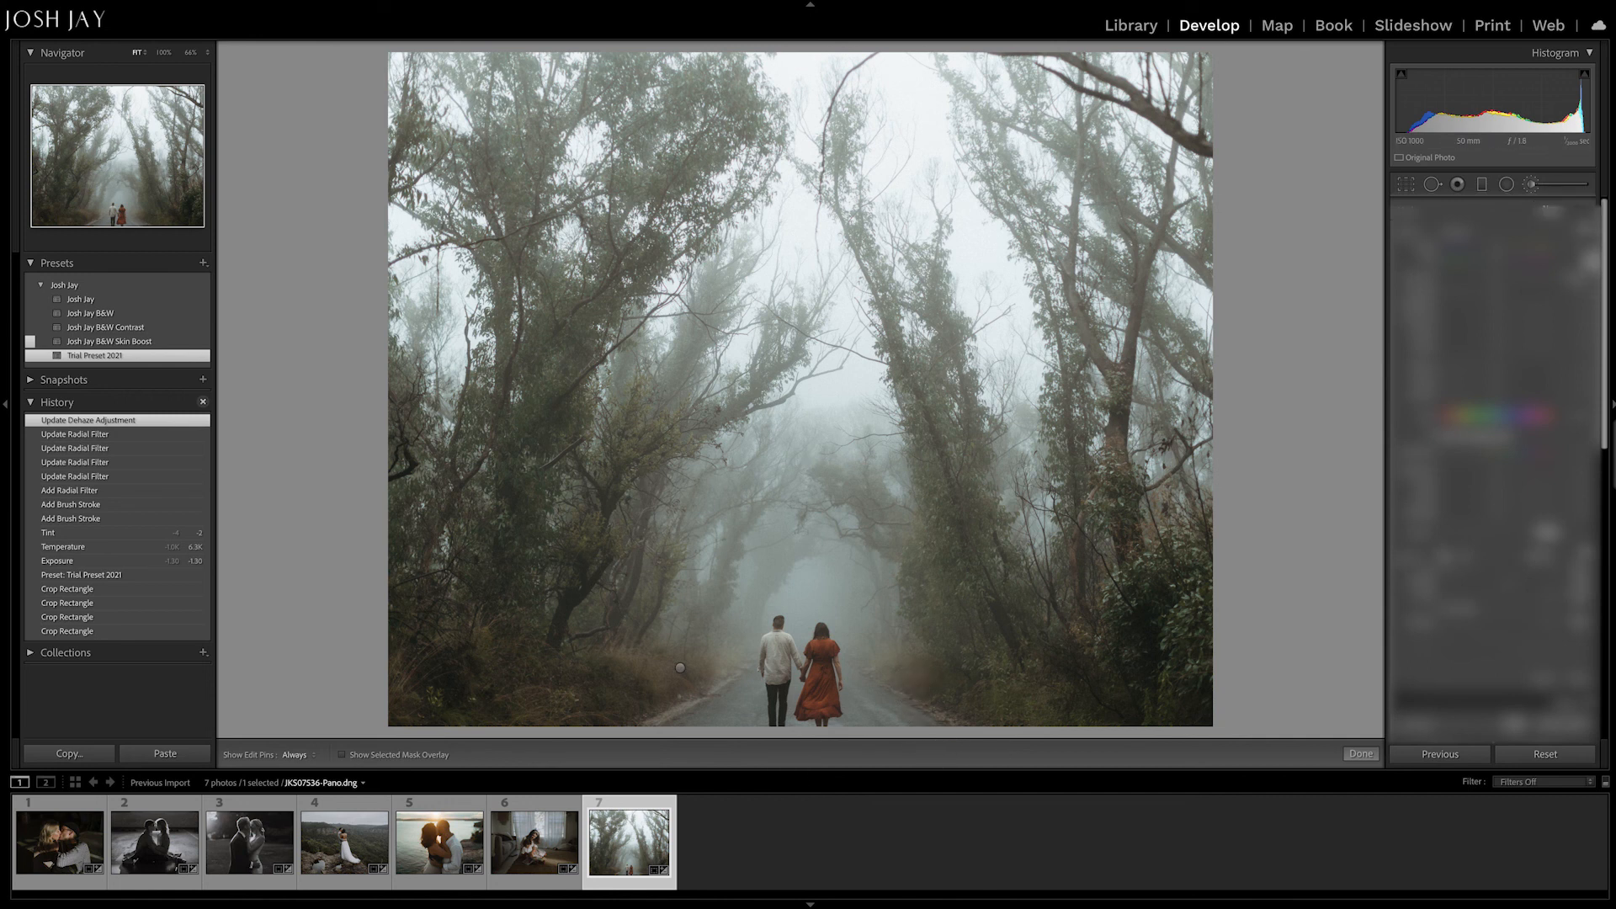
left_click(1545, 192)
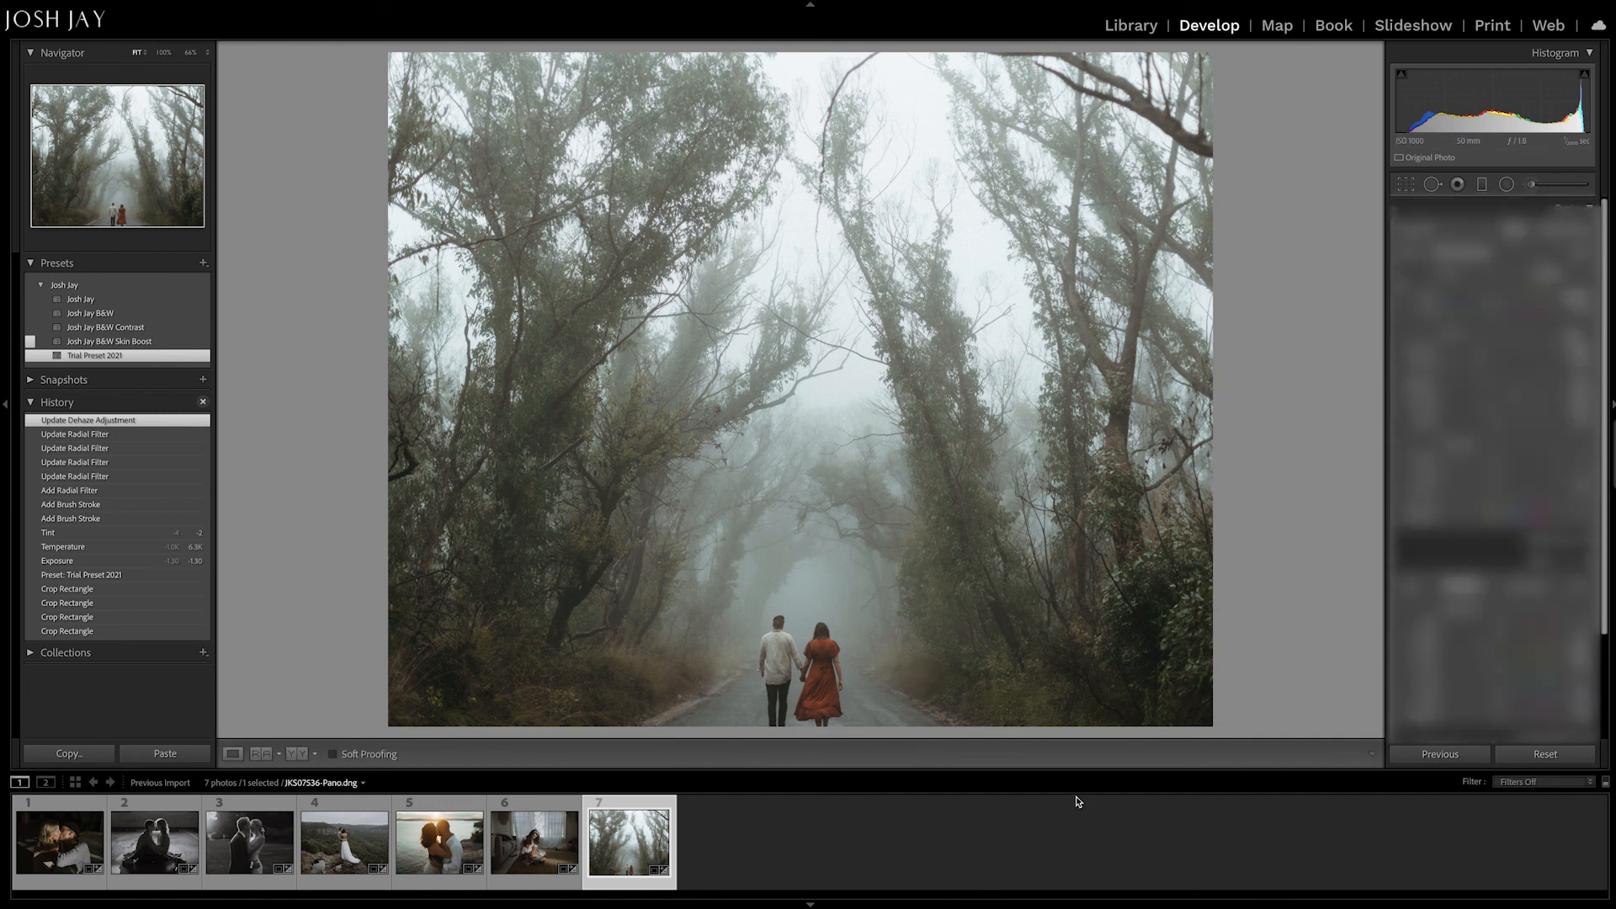
left_click(158, 575)
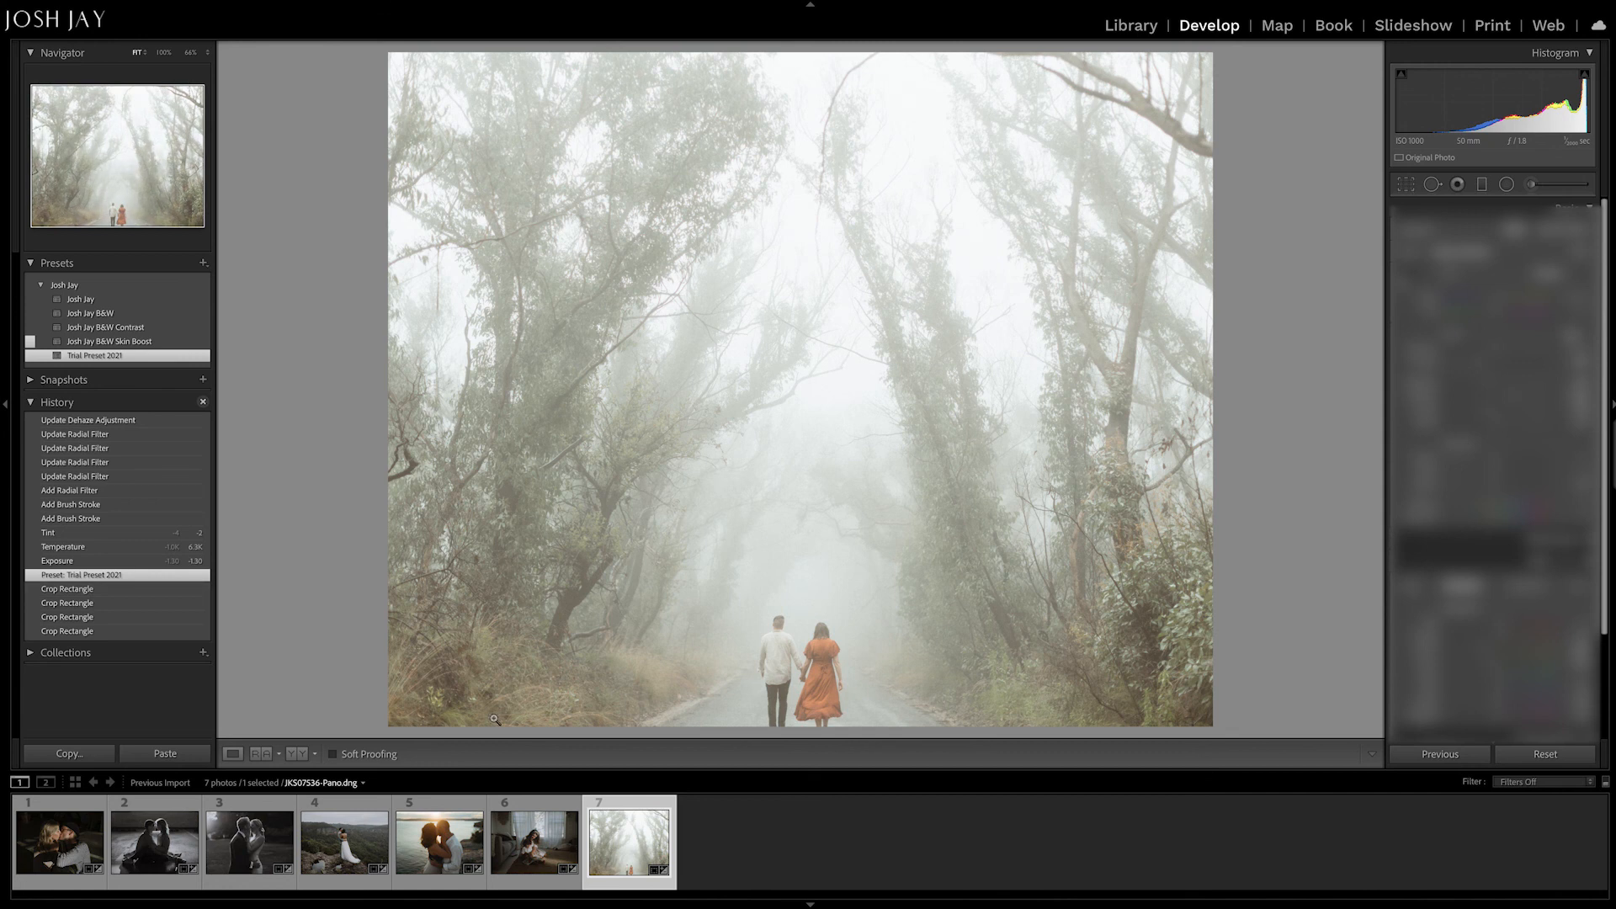
left_click(88, 420)
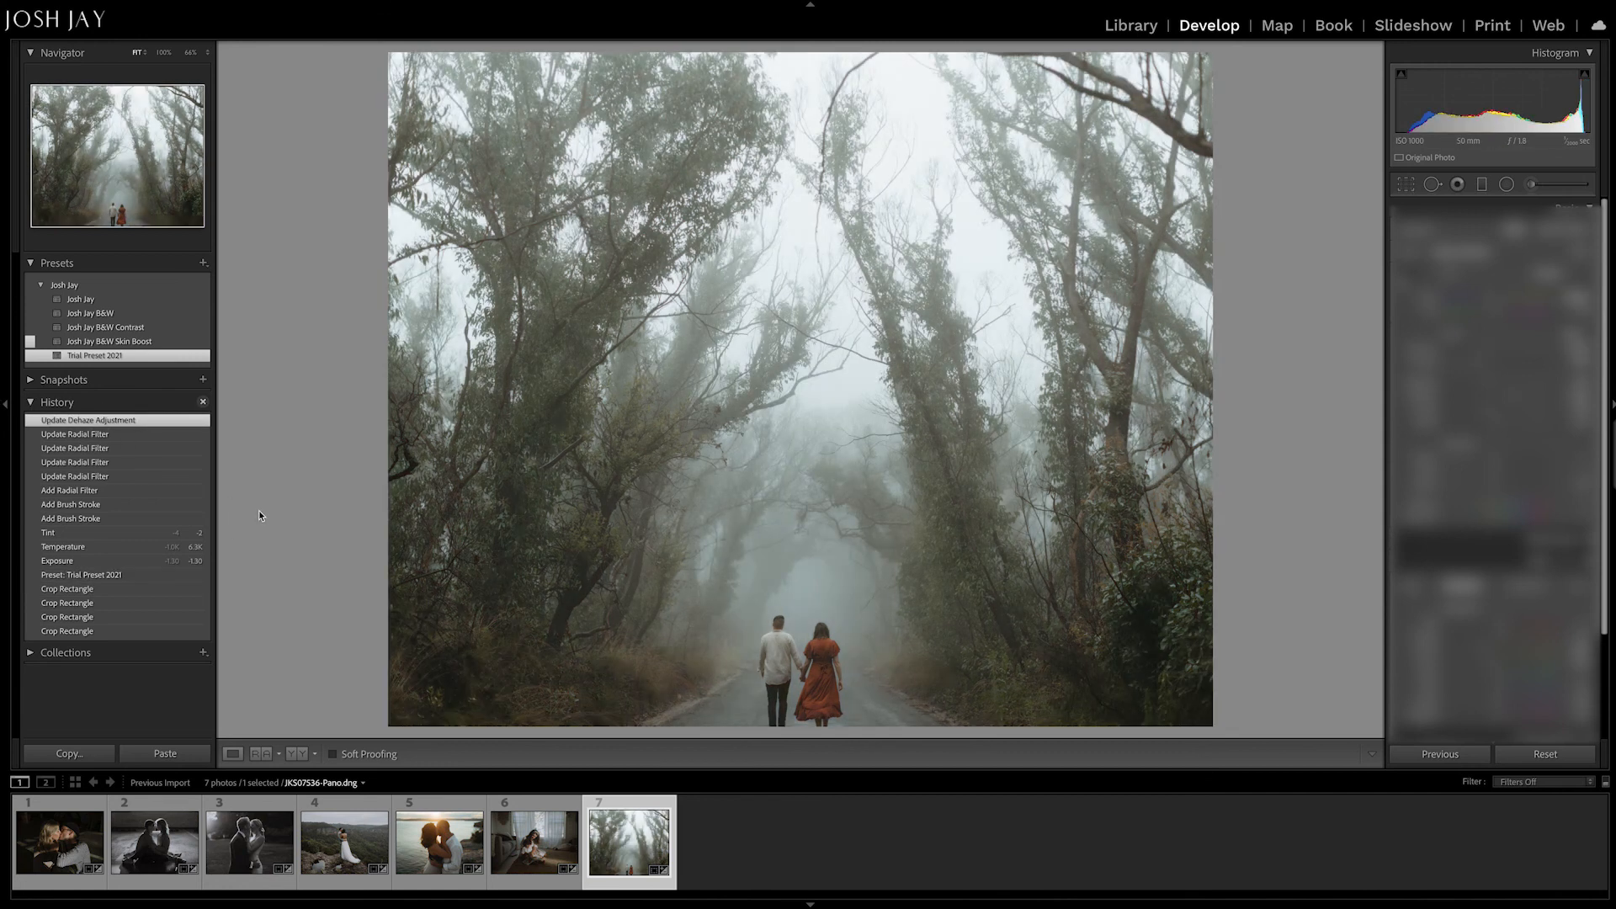